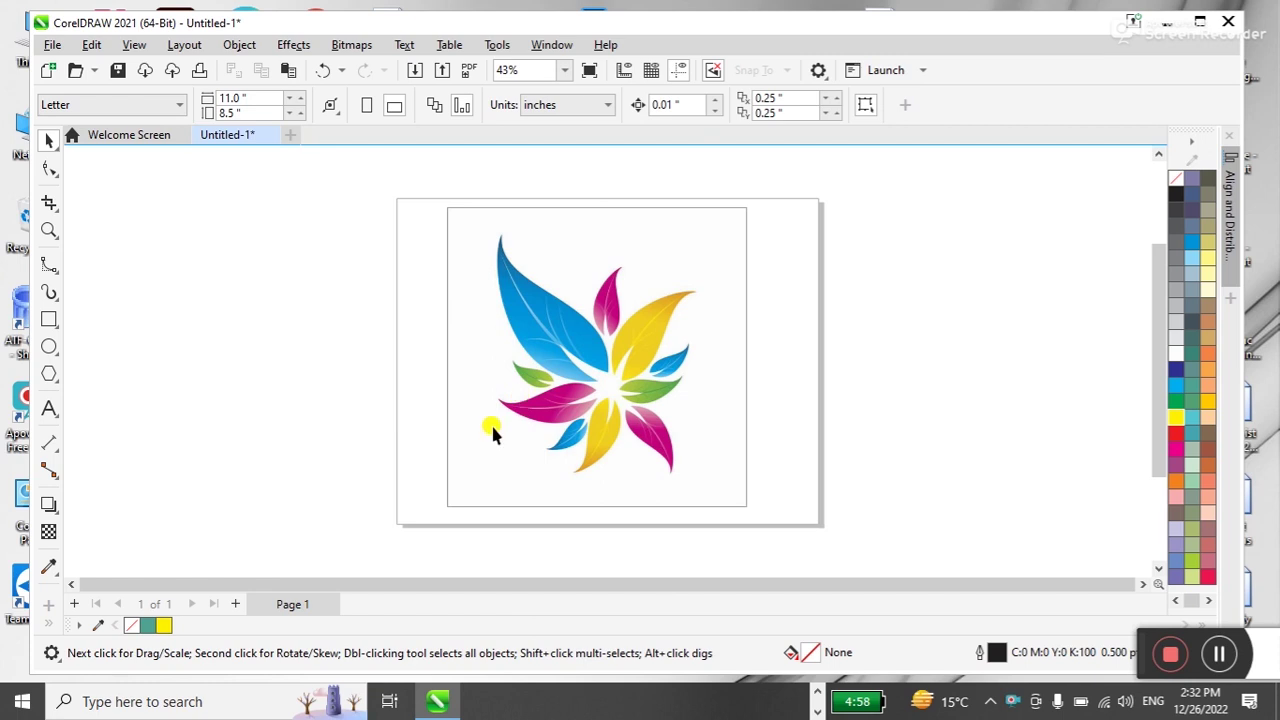
key("z")
left_click_drag(485, 248, 676, 417)
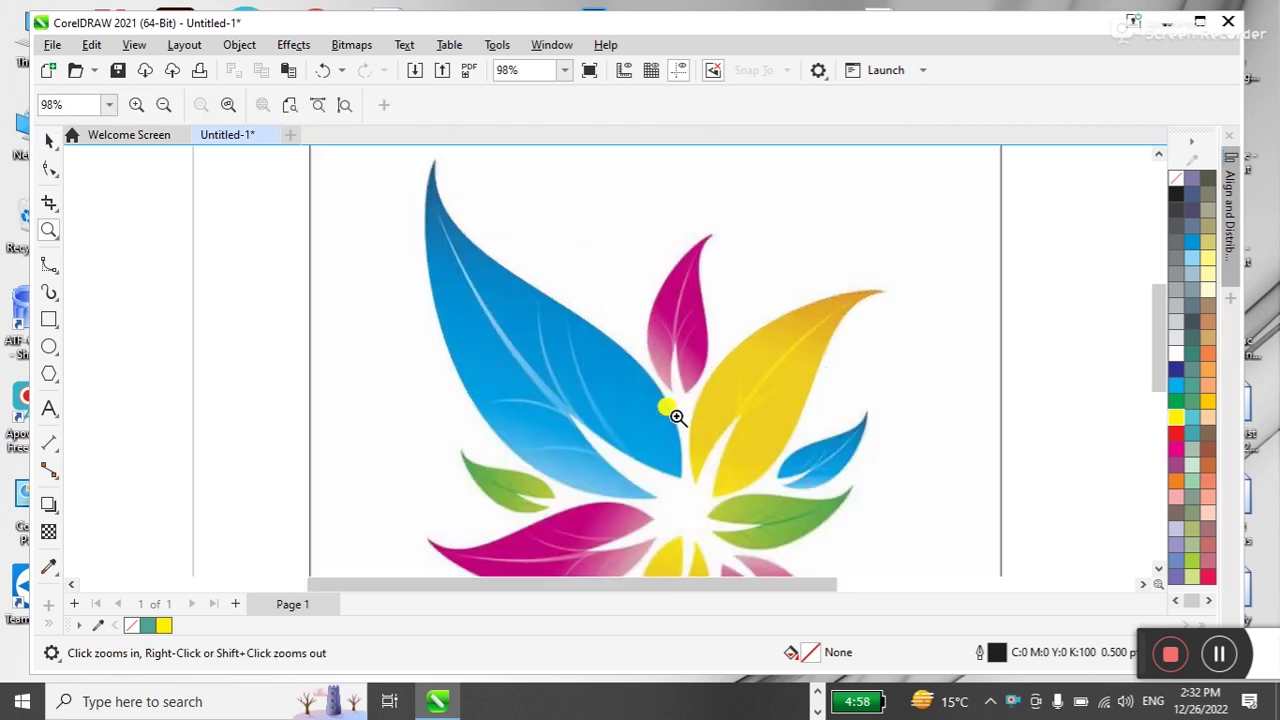
right_click(237, 288)
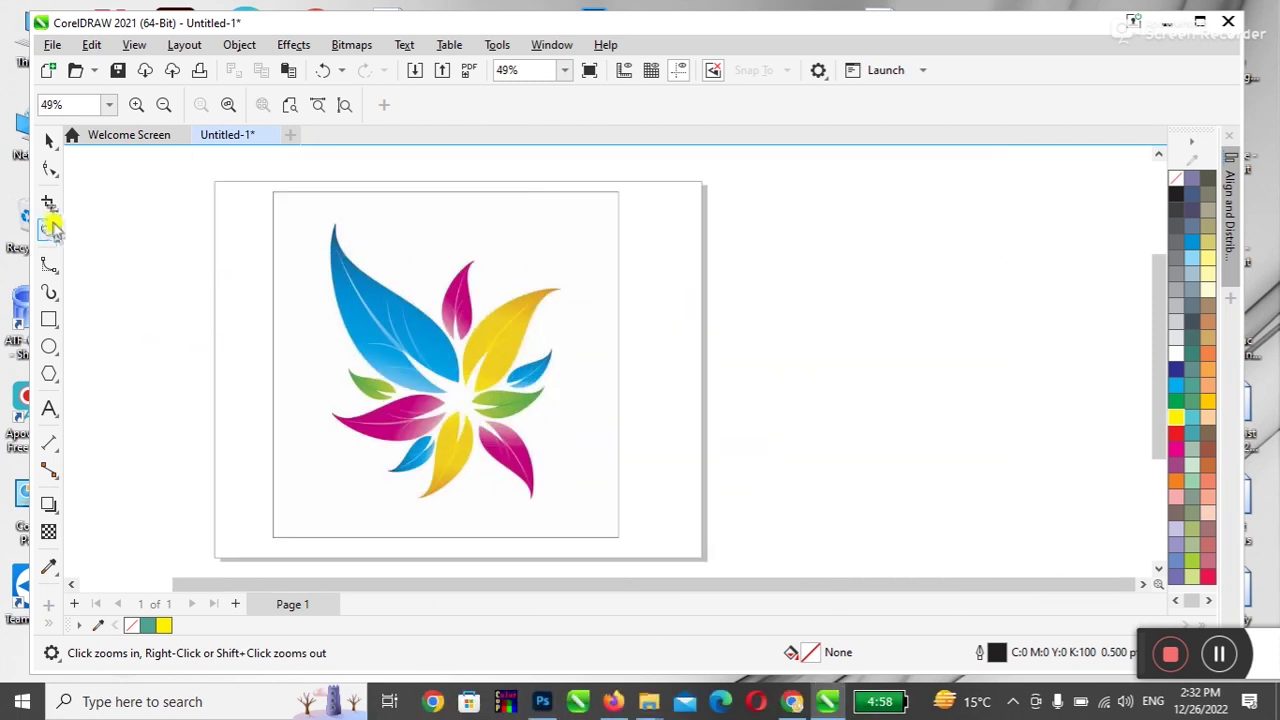
key("g")
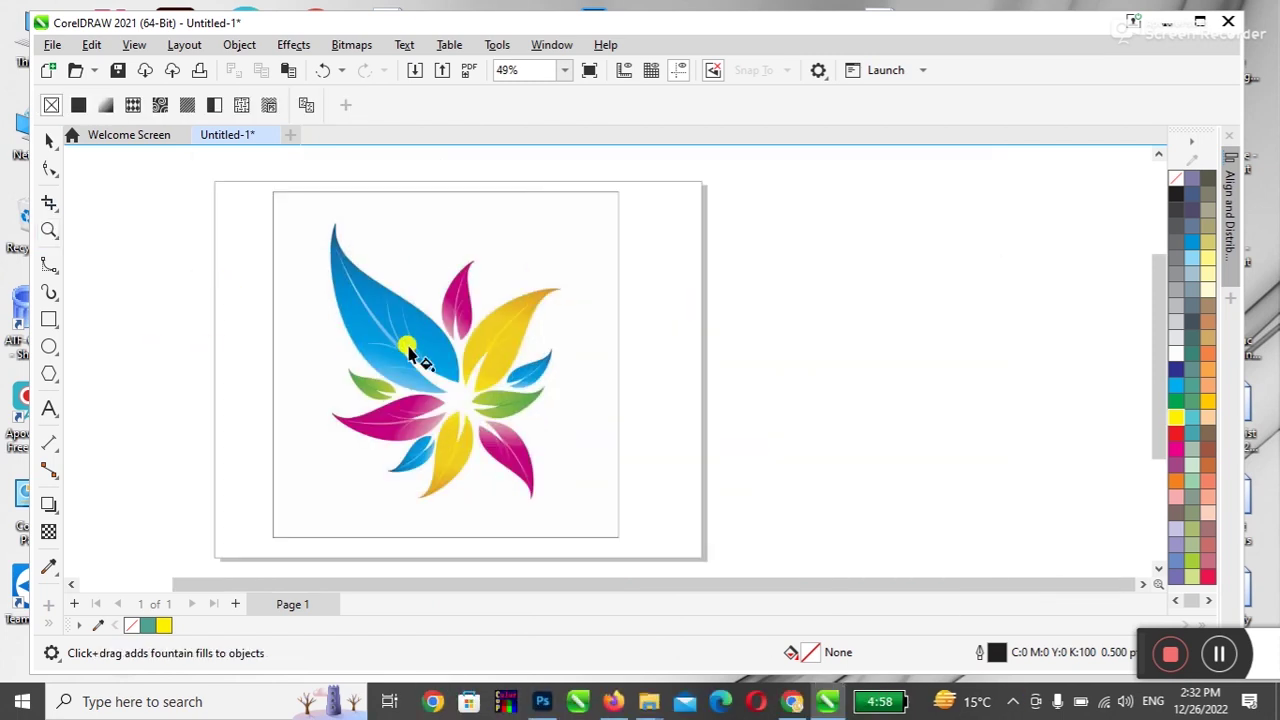
key("h")
left_click_drag(413, 395, 585, 429)
left_click(47, 143)
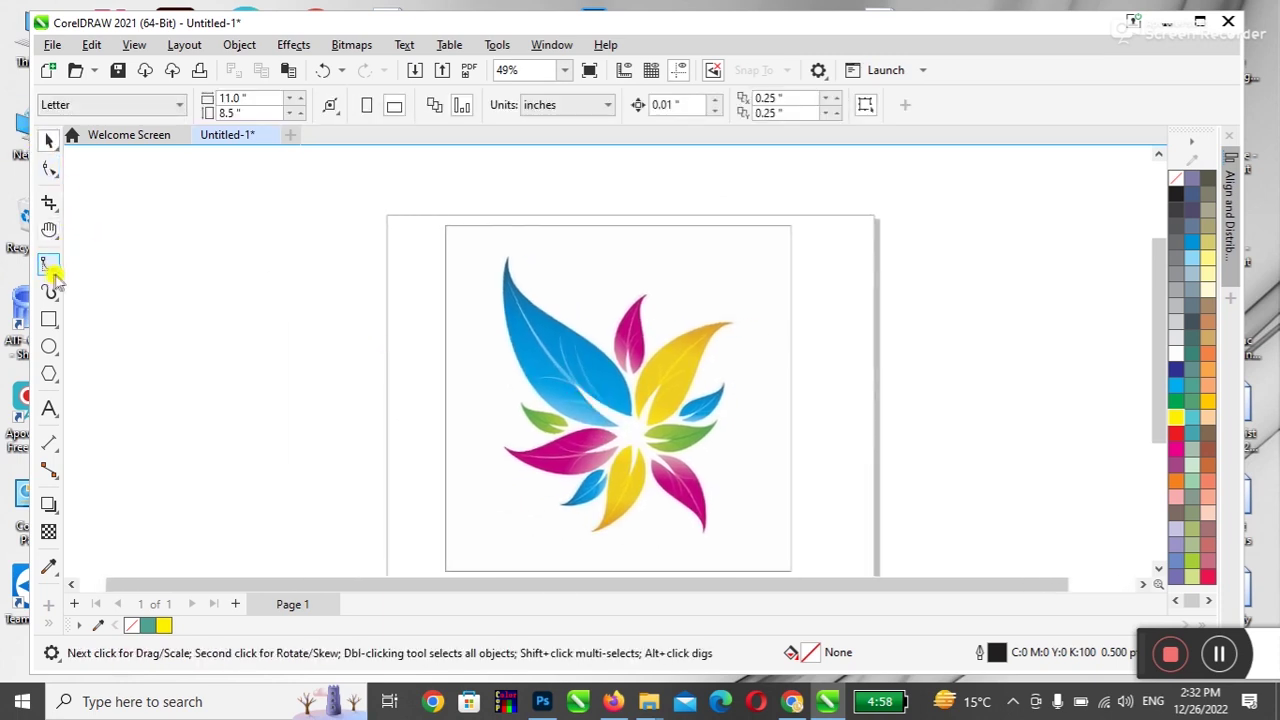
- Activate the Bézier tool with the view enlarged on the large blue leaf of the reference artwork
left_click(52, 269)
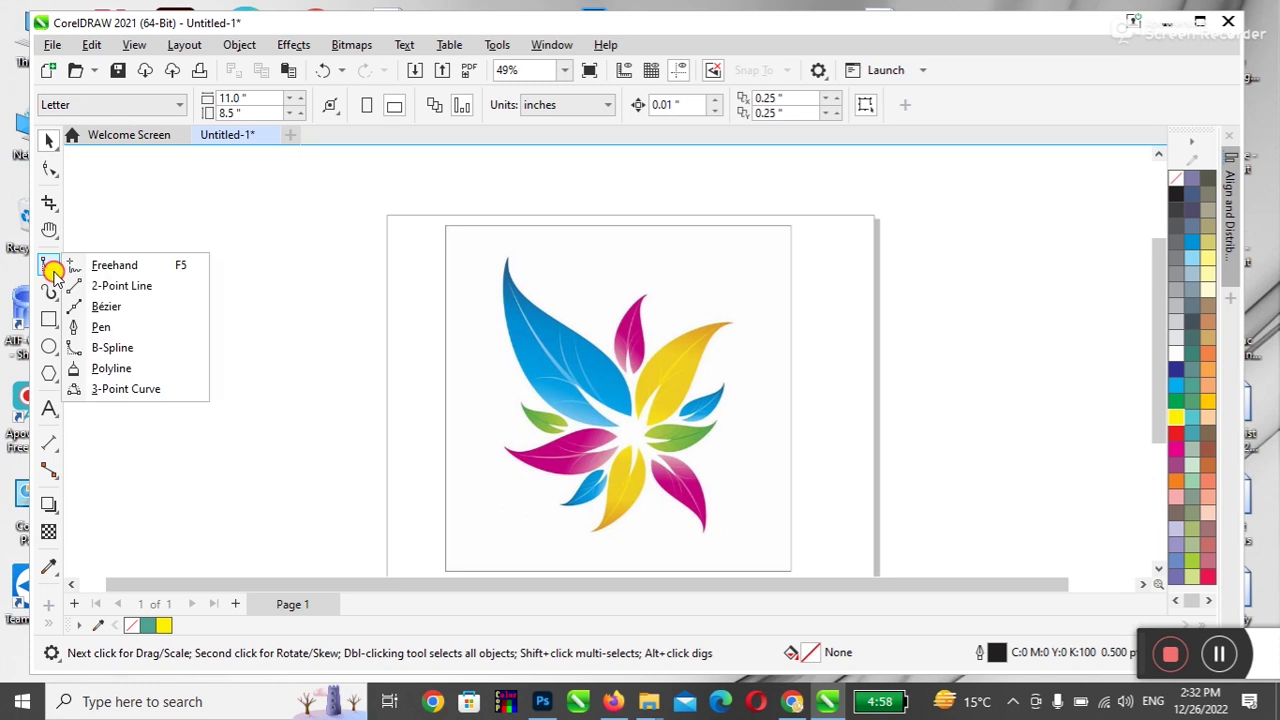
left_click(90, 307)
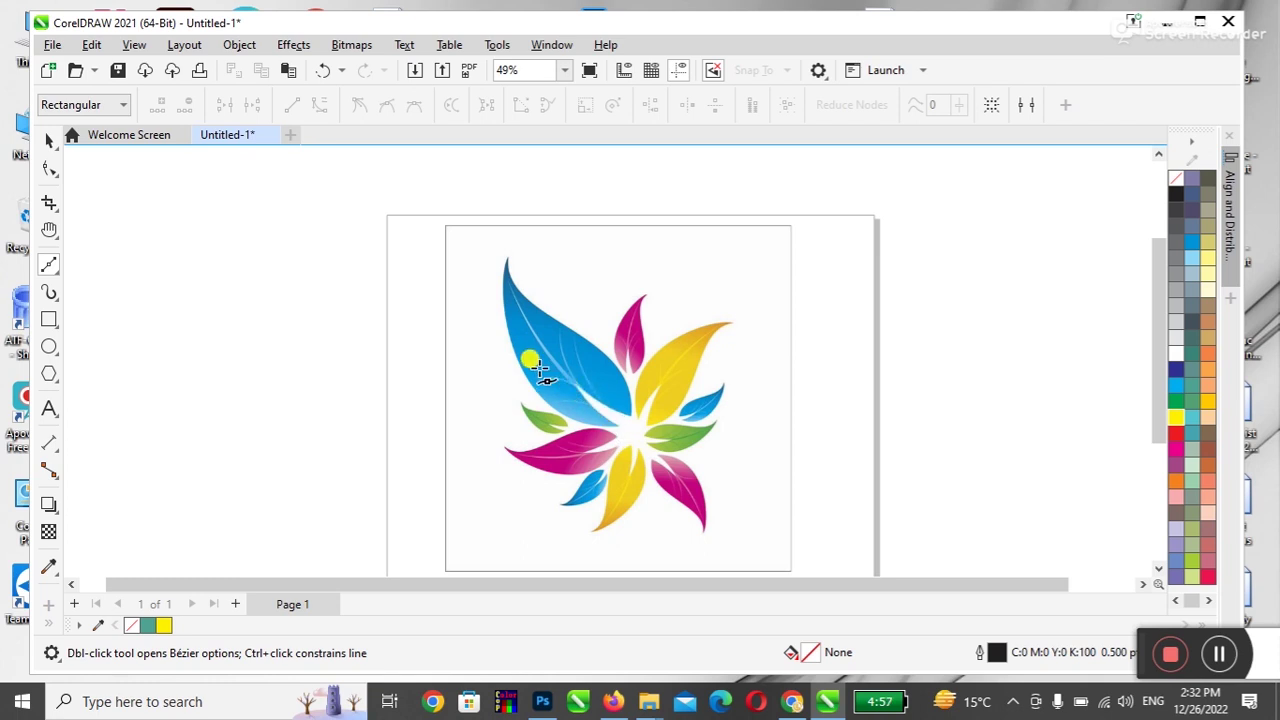
key("z")
left_click_drag(480, 245, 681, 445)
left_click(49, 264)
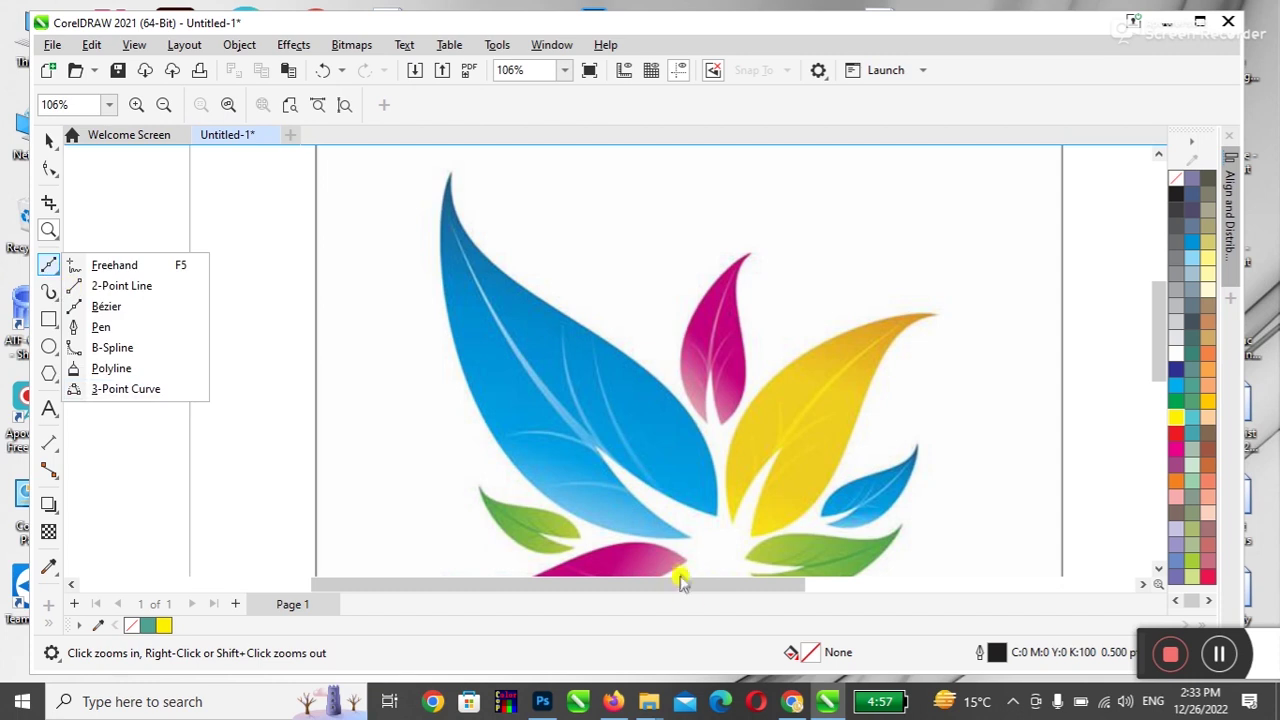
left_click(689, 541)
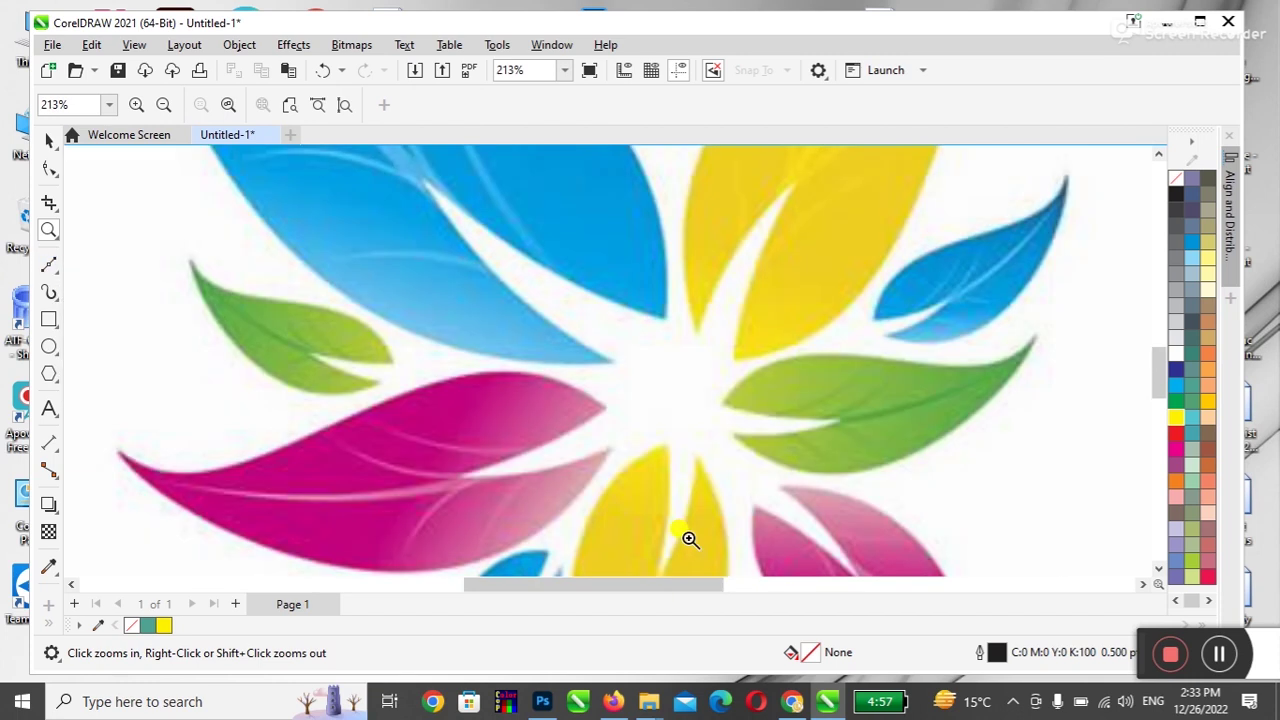
right_click(689, 540)
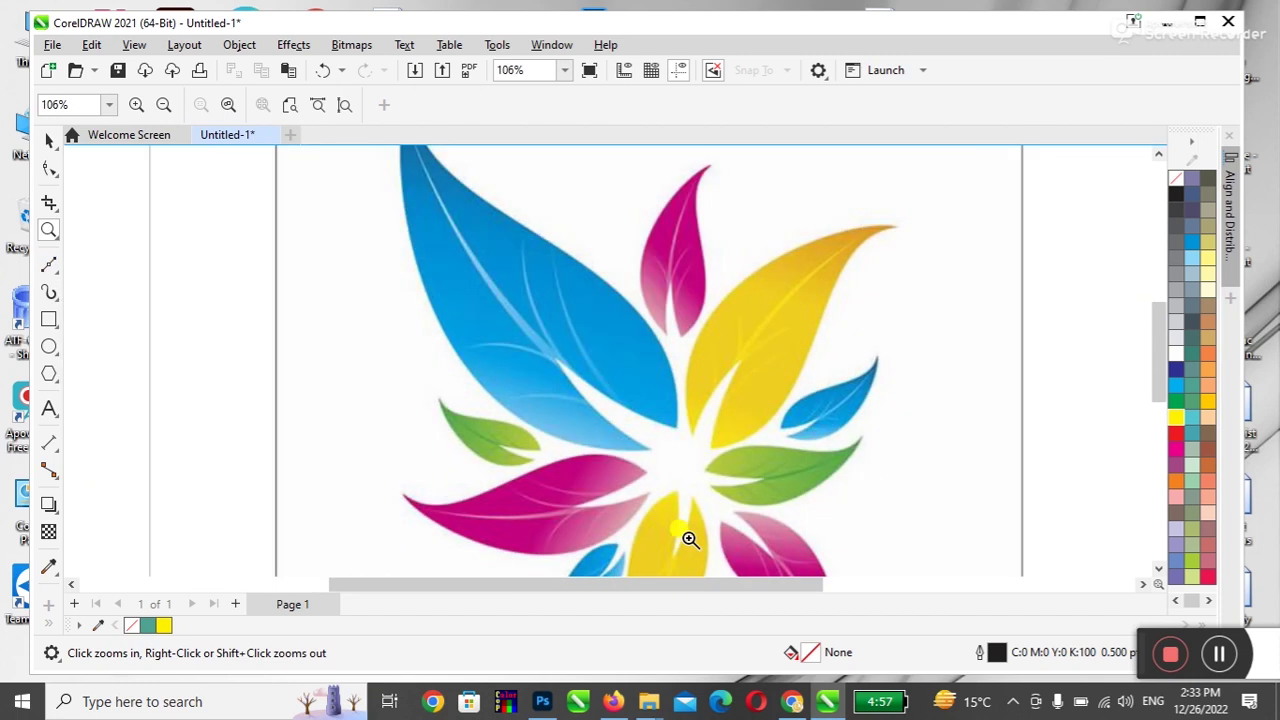
right_click(689, 540)
left_click_drag(518, 294, 768, 543)
left_click(52, 264)
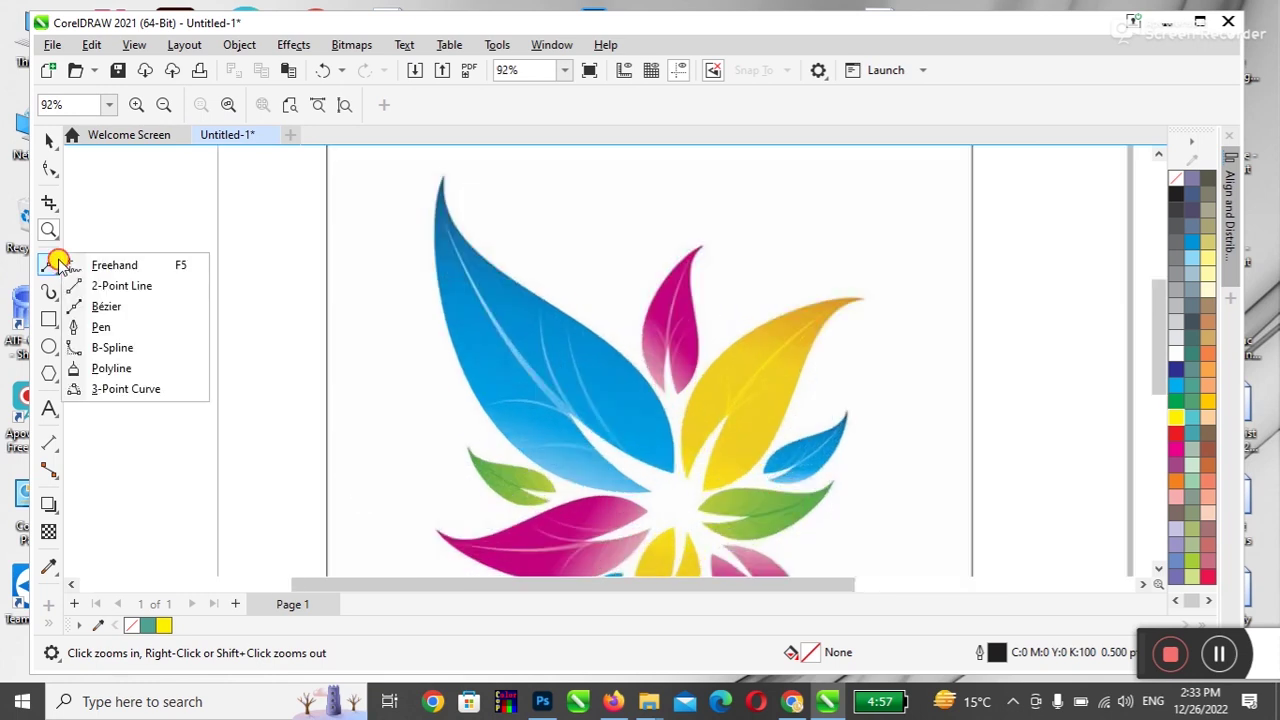
left_click(100, 306)
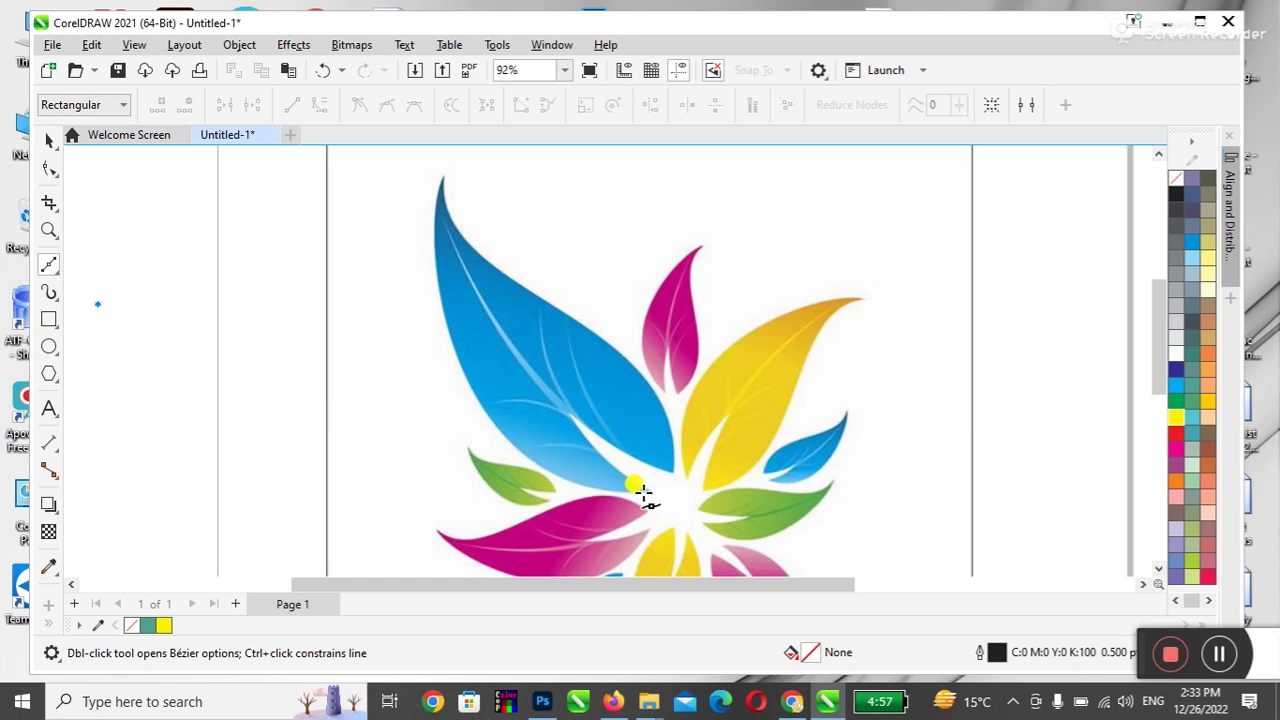
left_click(50, 266)
left_click(100, 306)
left_click(98, 303)
left_click(648, 490)
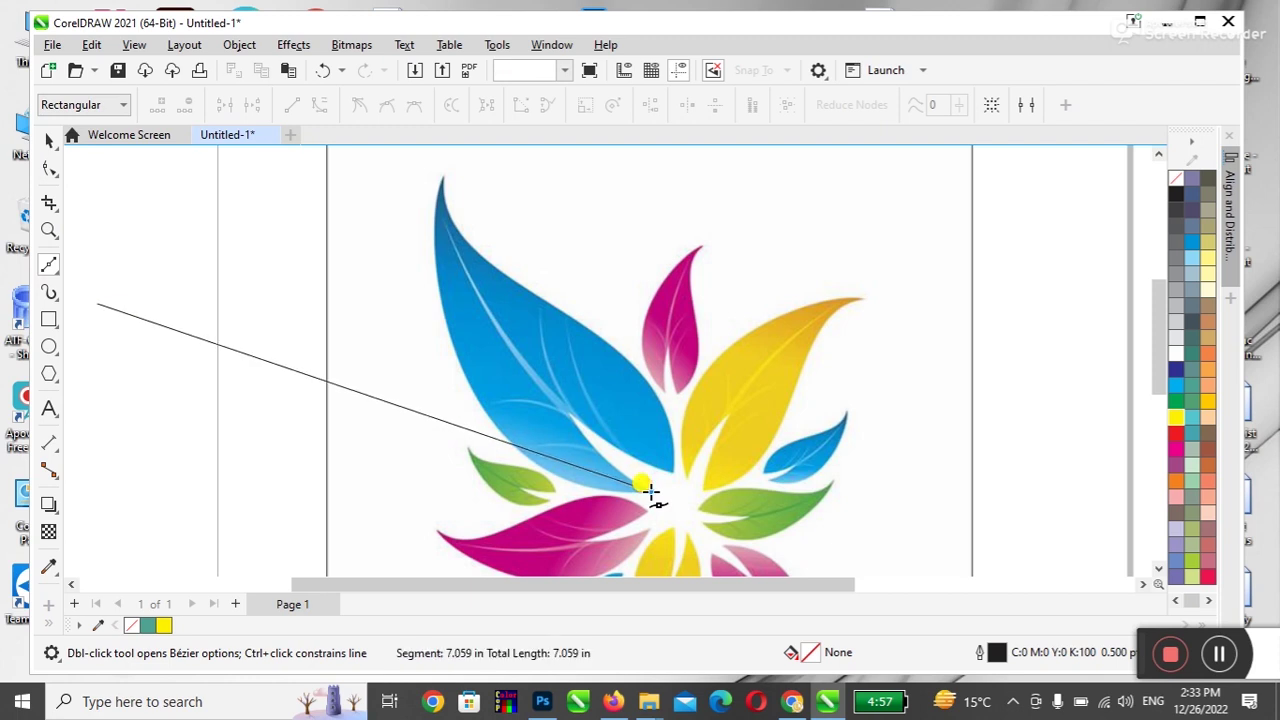
key("Delete")
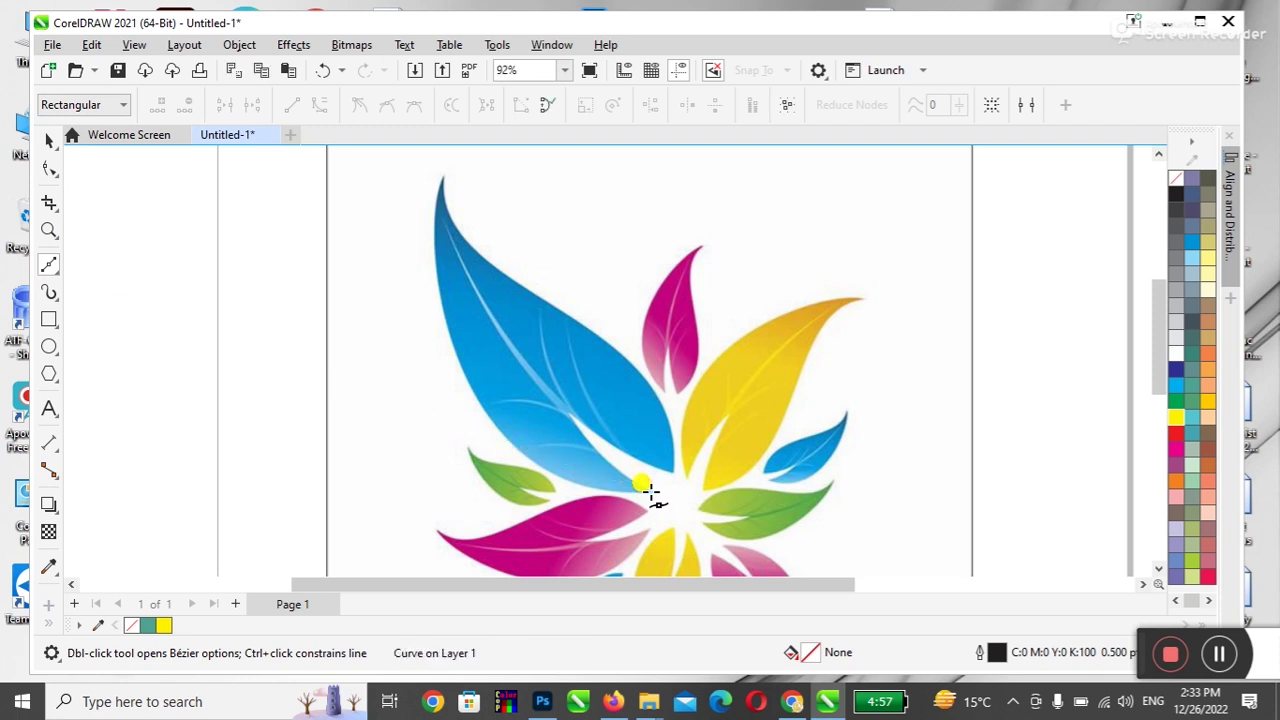
- Trace the large blue leaf with a closed straight-segment Bézier outline, including its tip and the notch at its base
left_click(648, 490)
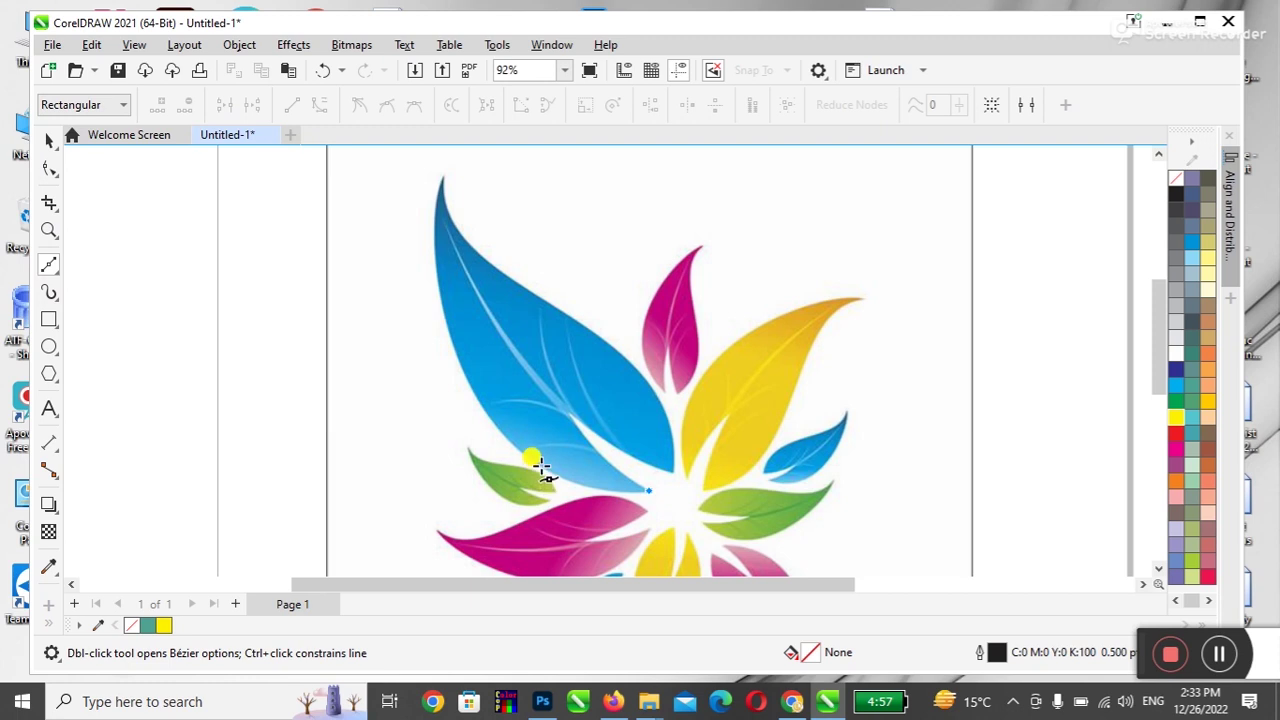
left_click(540, 466)
left_click(444, 318)
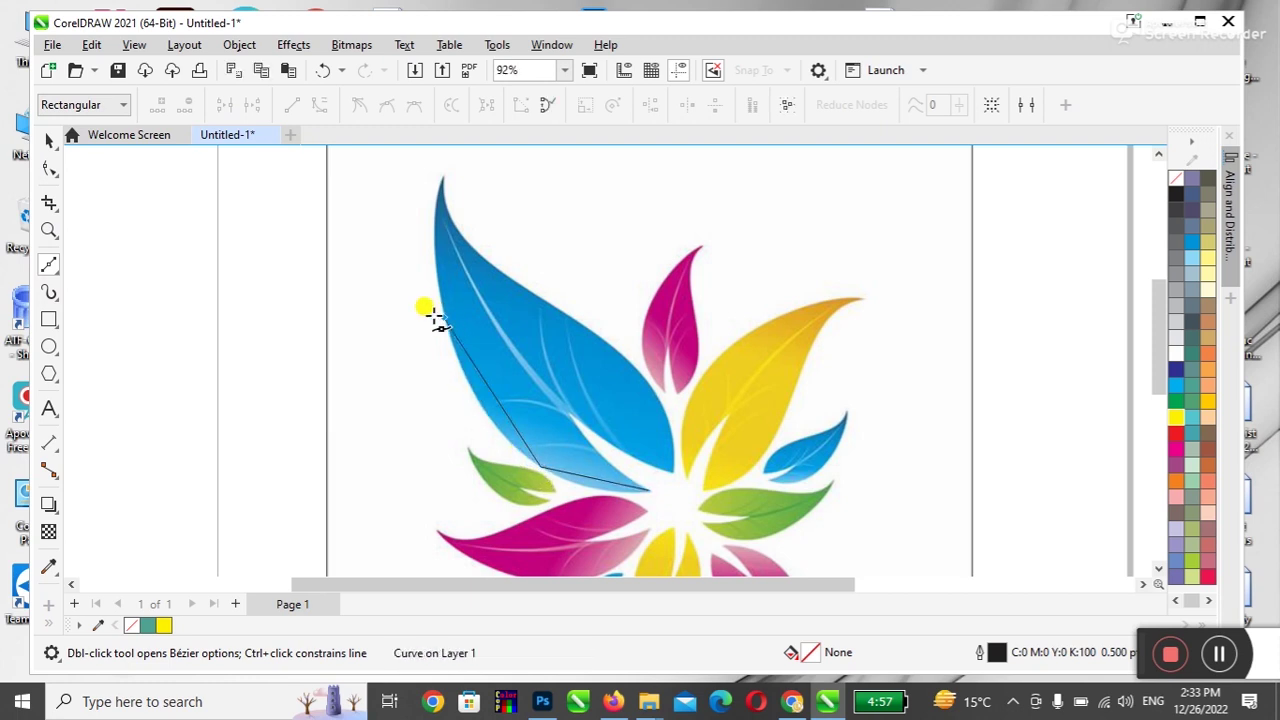
left_click(442, 177)
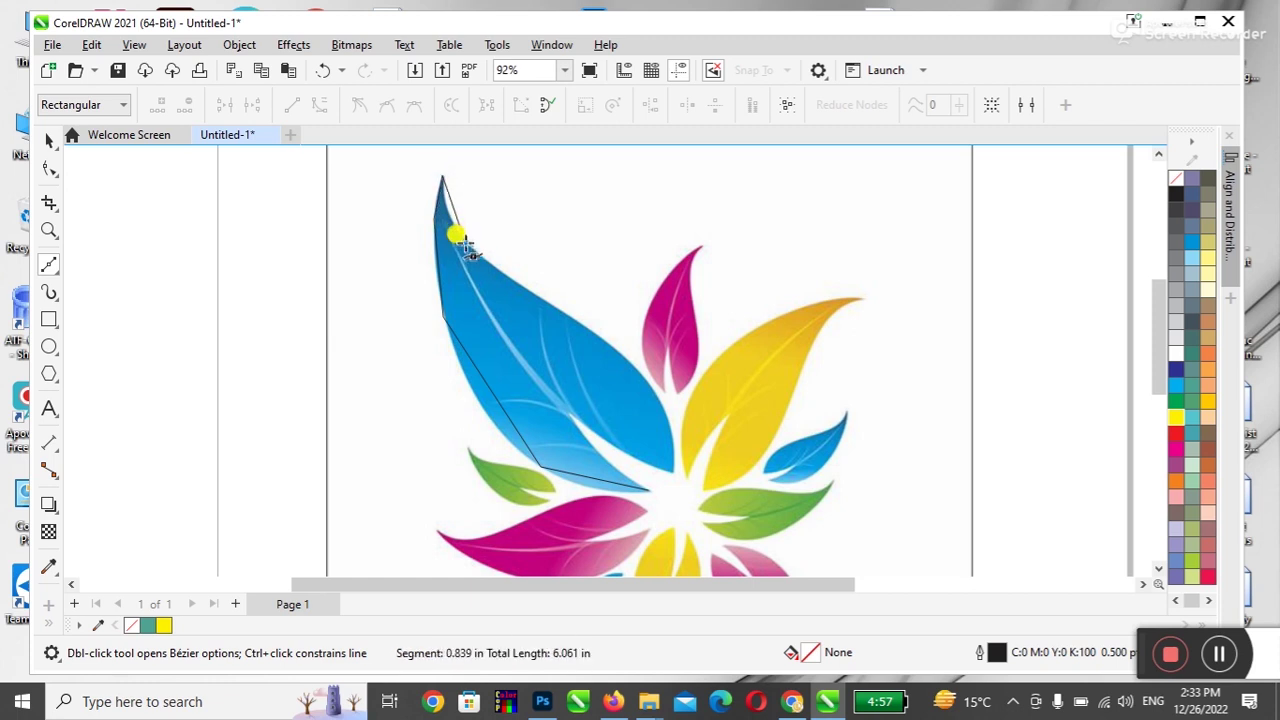
left_click(565, 314)
left_click(665, 414)
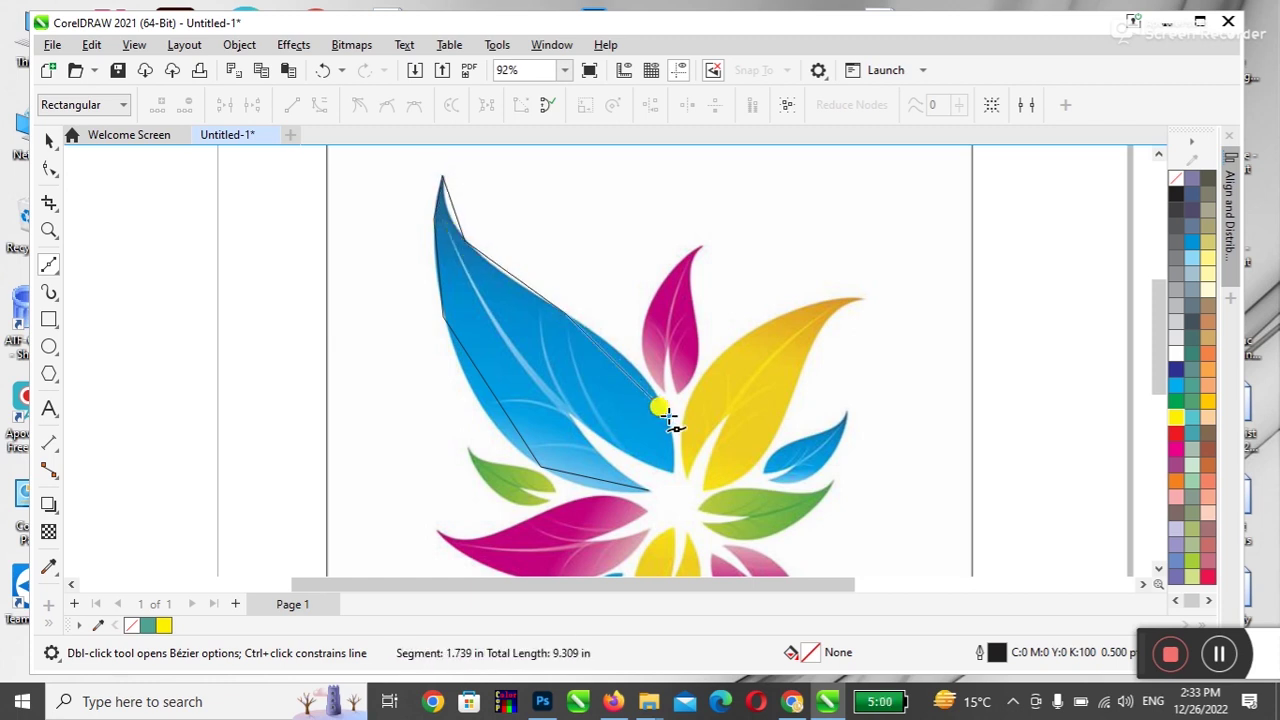
left_click(674, 473)
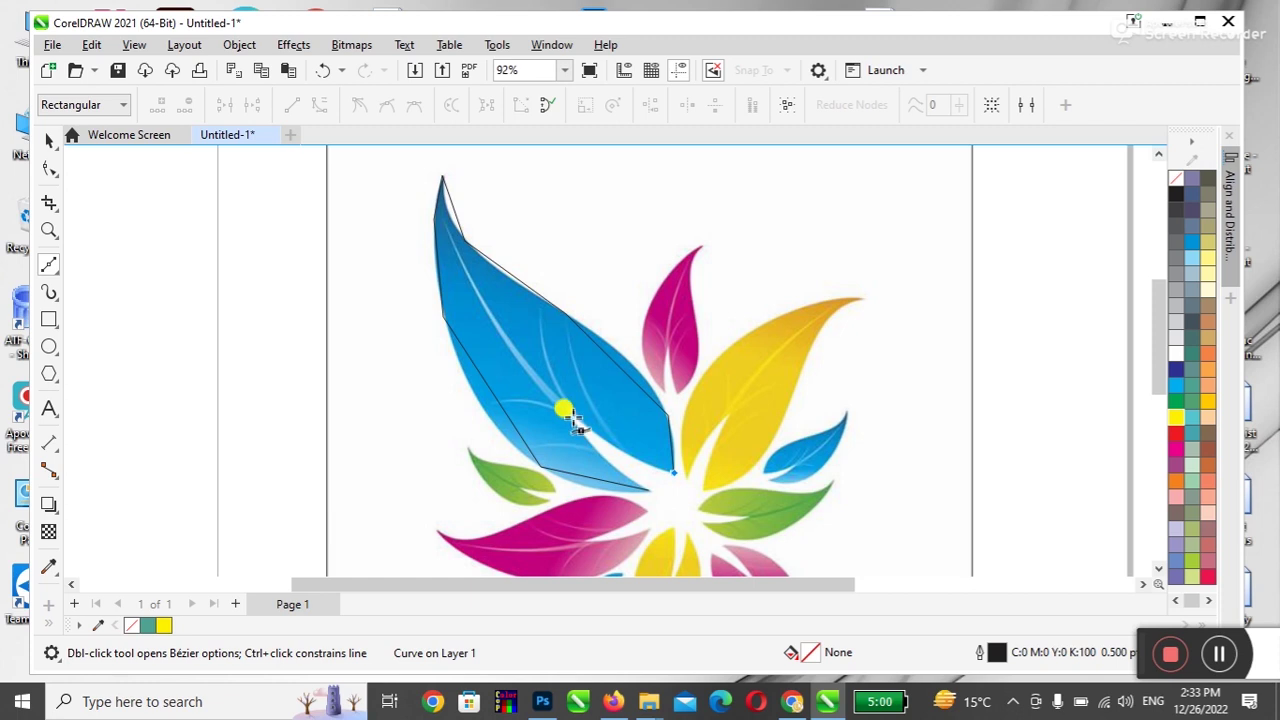
left_click(570, 413)
left_click(647, 490)
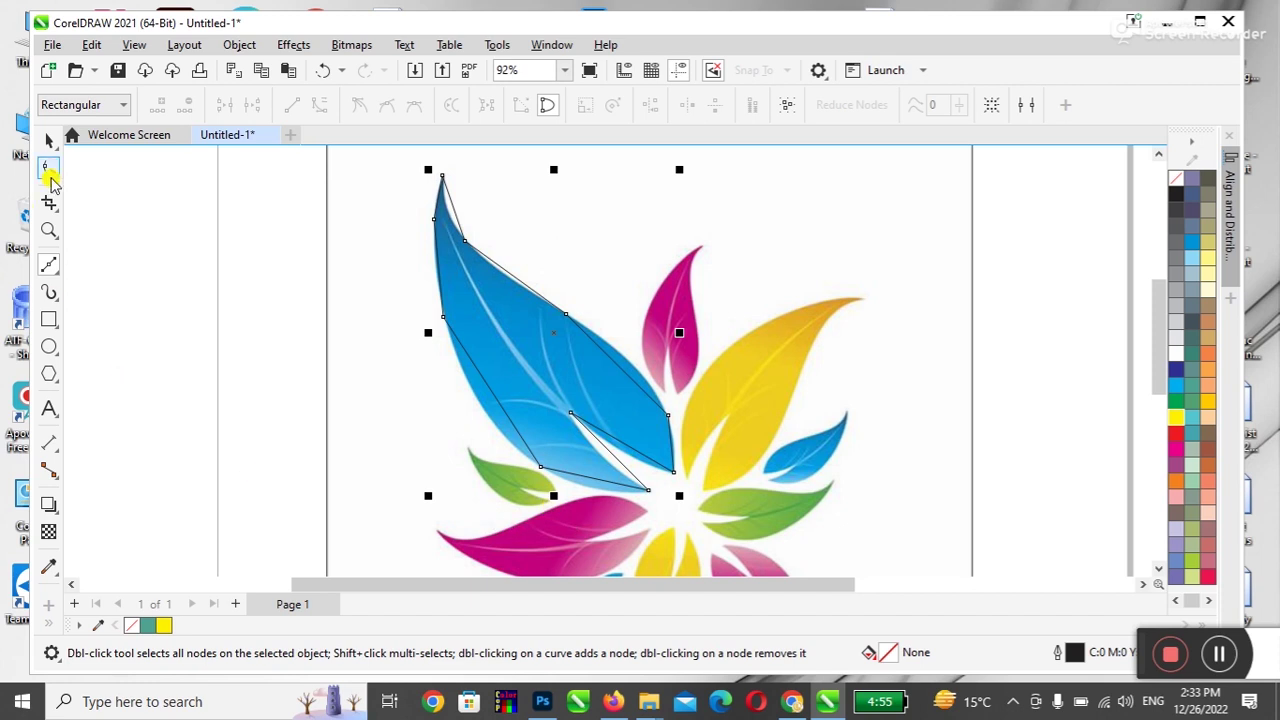
- Convert all segments of the traced leaf outline to curves with the Shape tool
left_click(53, 177)
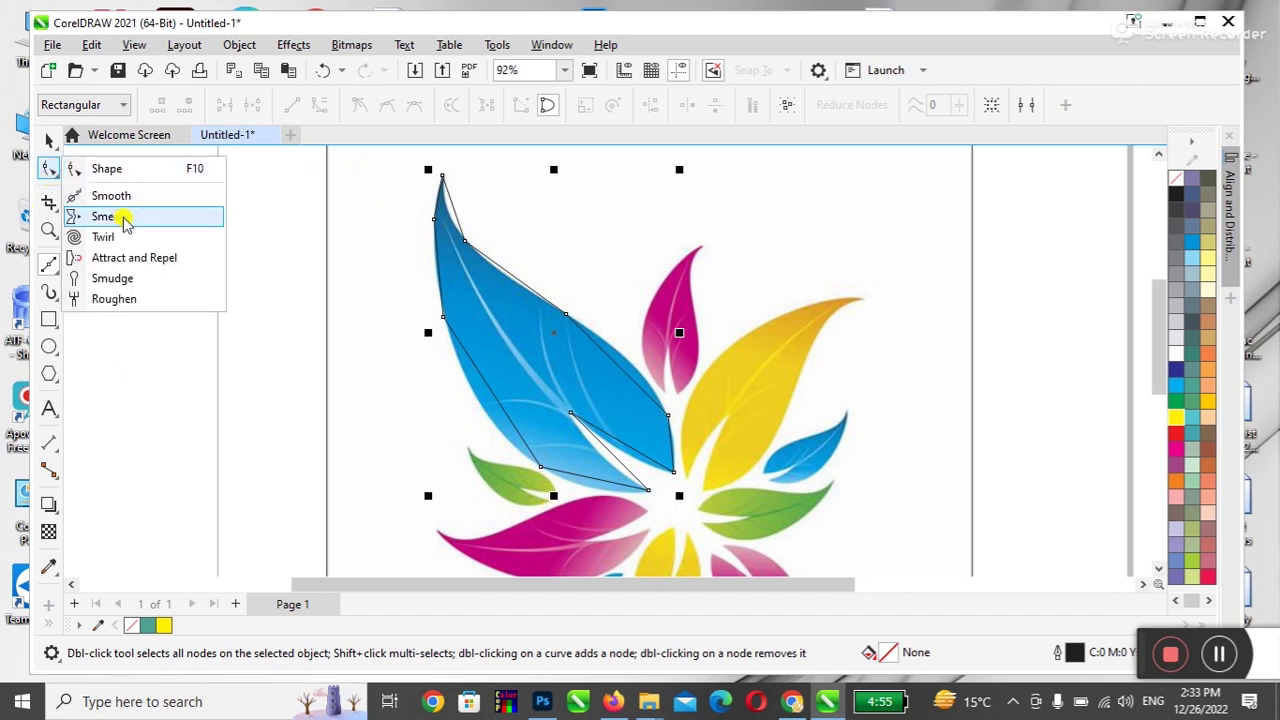
left_click(126, 168)
left_click_drag(389, 162, 727, 520)
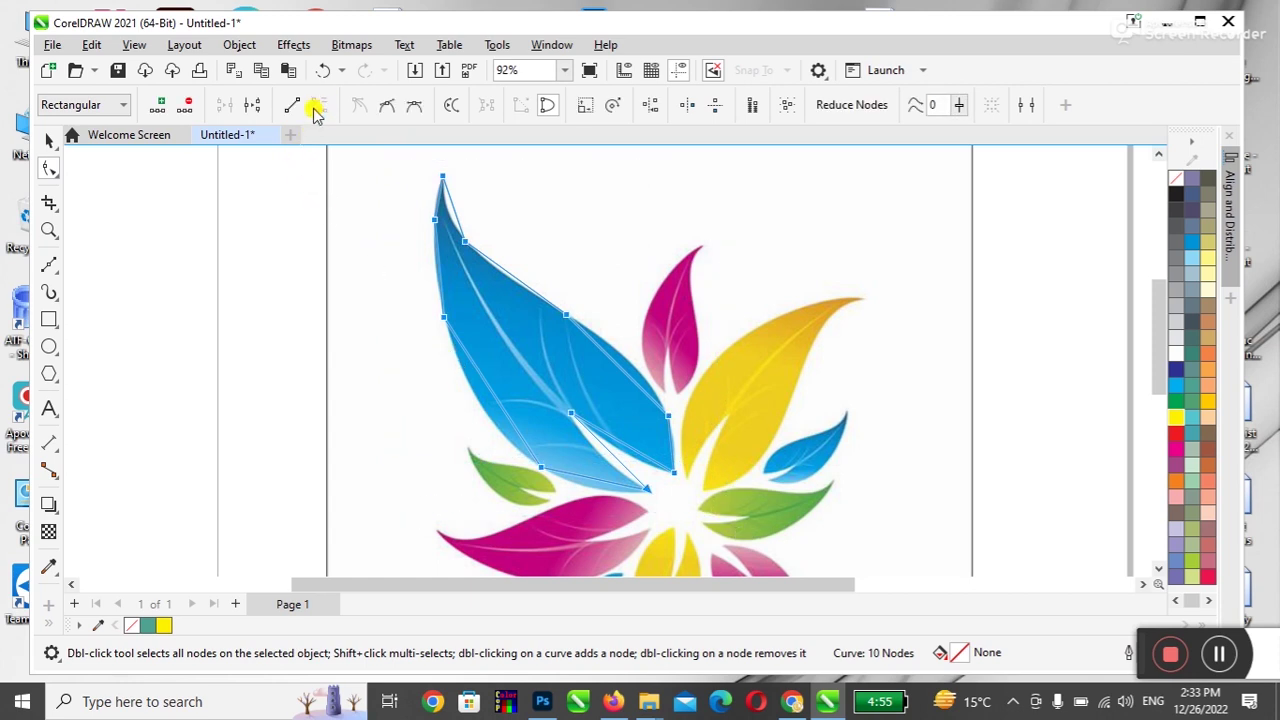
left_click(503, 268)
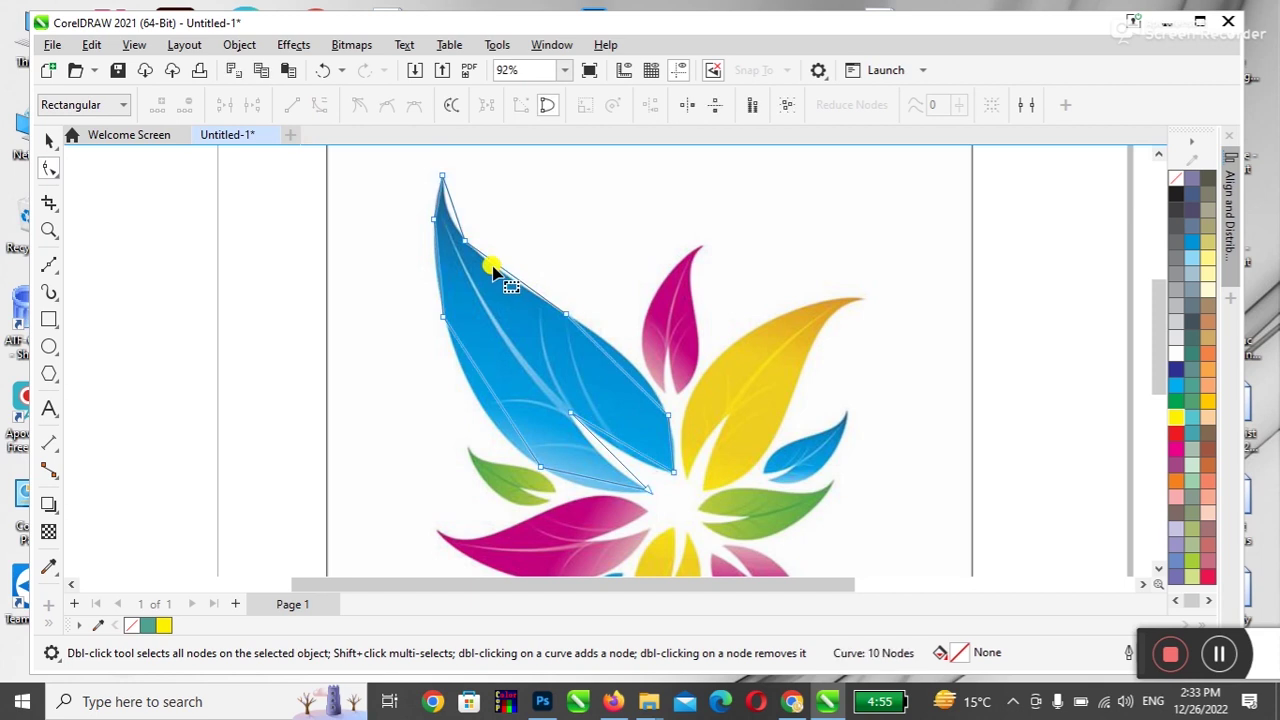
- Delete the three intermediate nodes on the outline's lower-left edge and adjust the end handles to follow the blue leaf
left_click(441, 243)
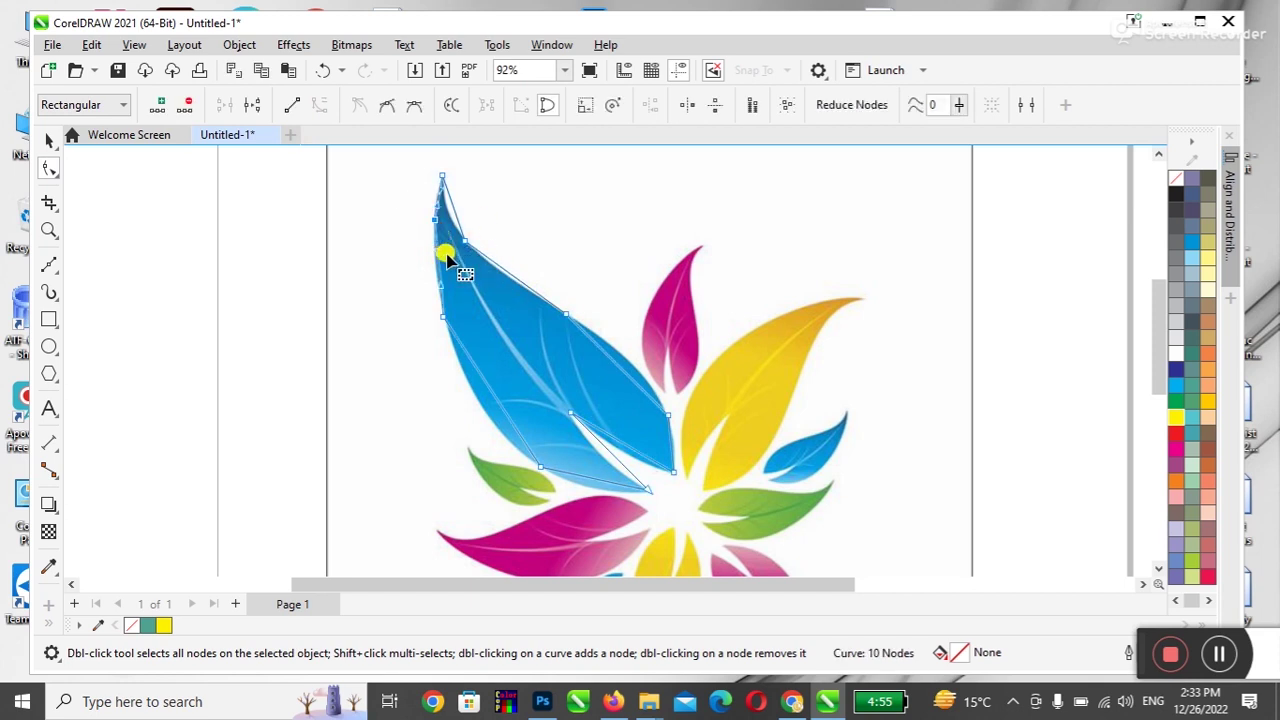
left_click(443, 317)
left_click(187, 104)
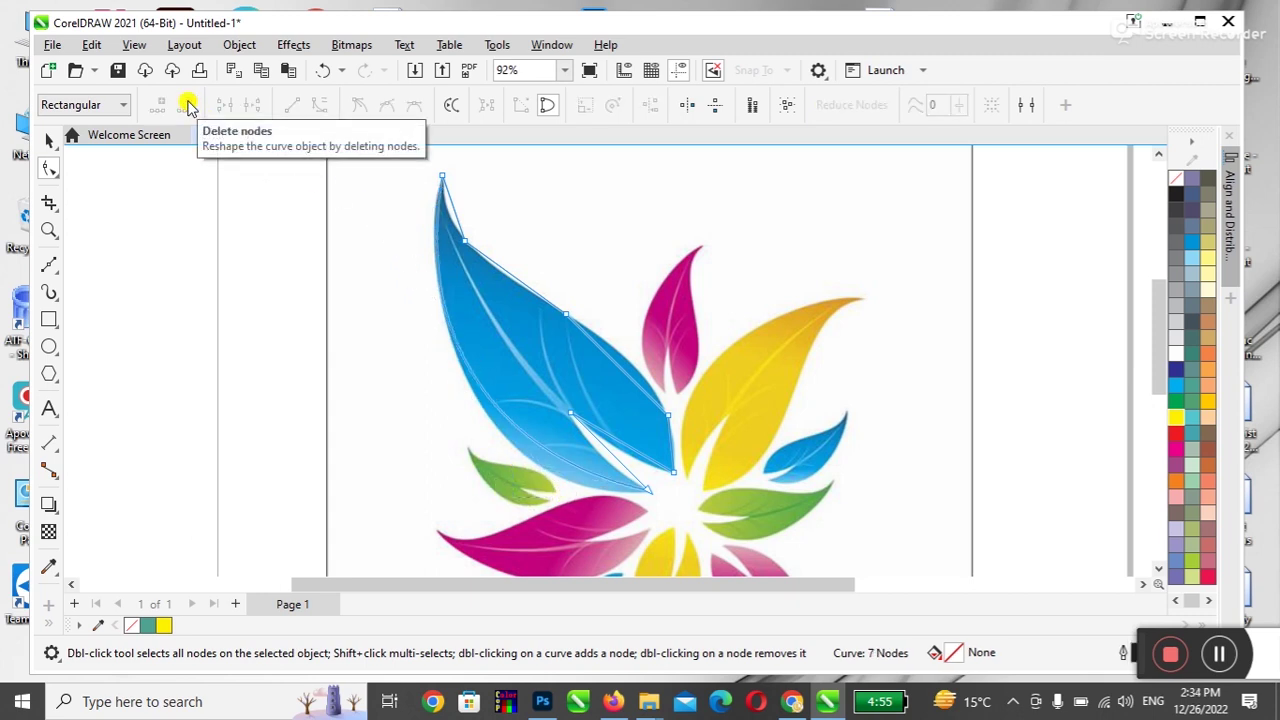
left_click(648, 492)
left_click_drag(495, 460, 520, 510)
left_click_drag(411, 334, 409, 345)
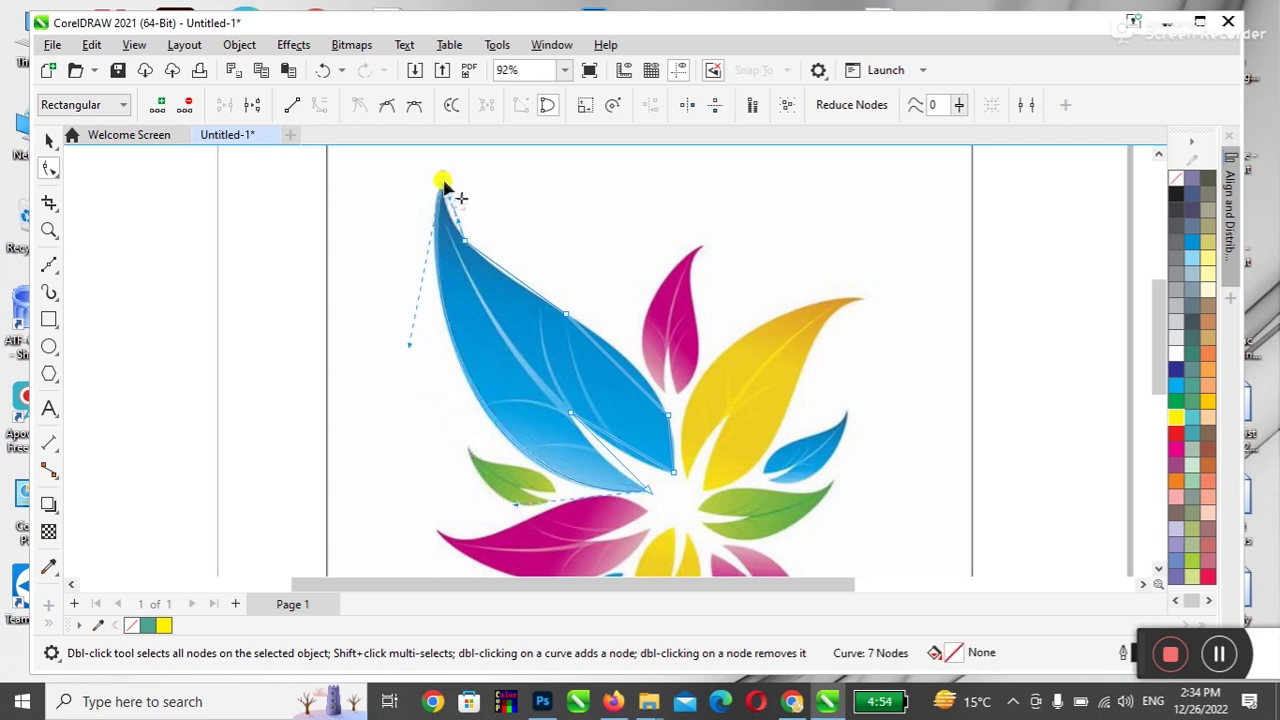
left_click_drag(409, 343, 407, 346)
- Delete the three intermediate nodes on the outline's upper-right edge and adjust the end handles to match the leaf's curve
left_click_drag(480, 222, 551, 323)
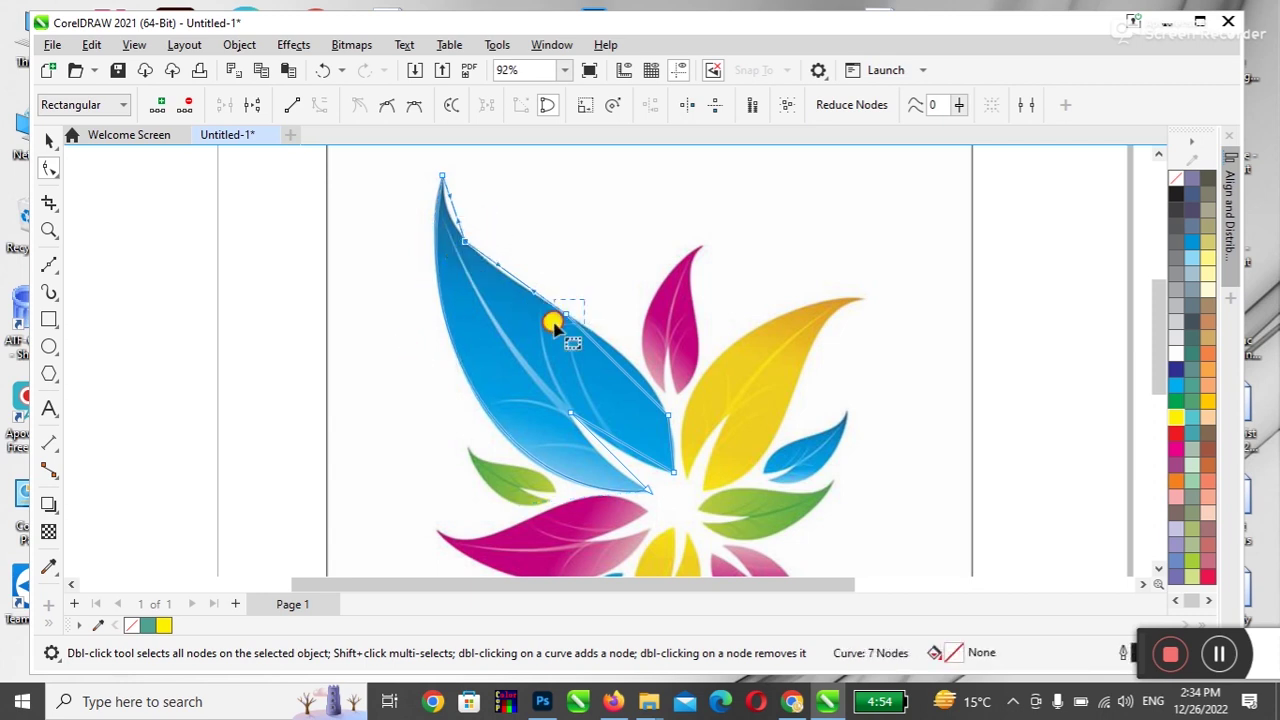
left_click_drag(688, 398, 659, 430)
left_click(187, 105)
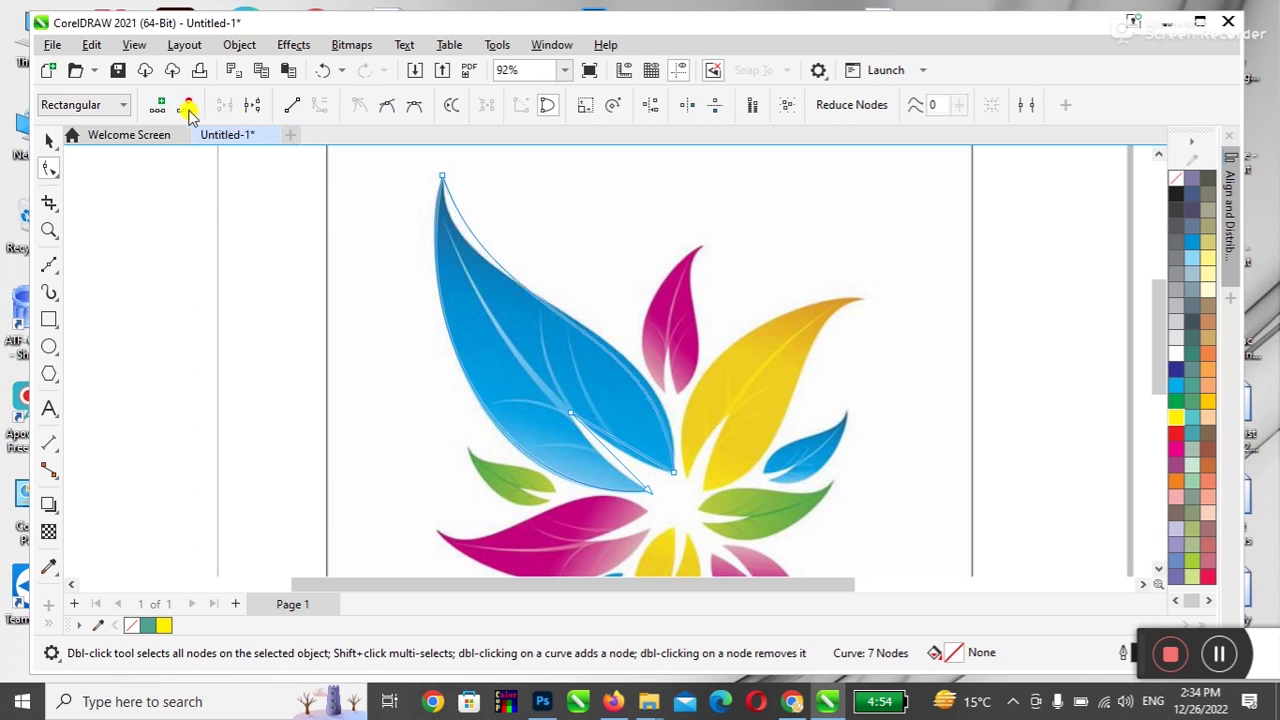
left_click(675, 480)
left_click_drag(659, 327, 671, 306)
left_click_drag(494, 323, 435, 292)
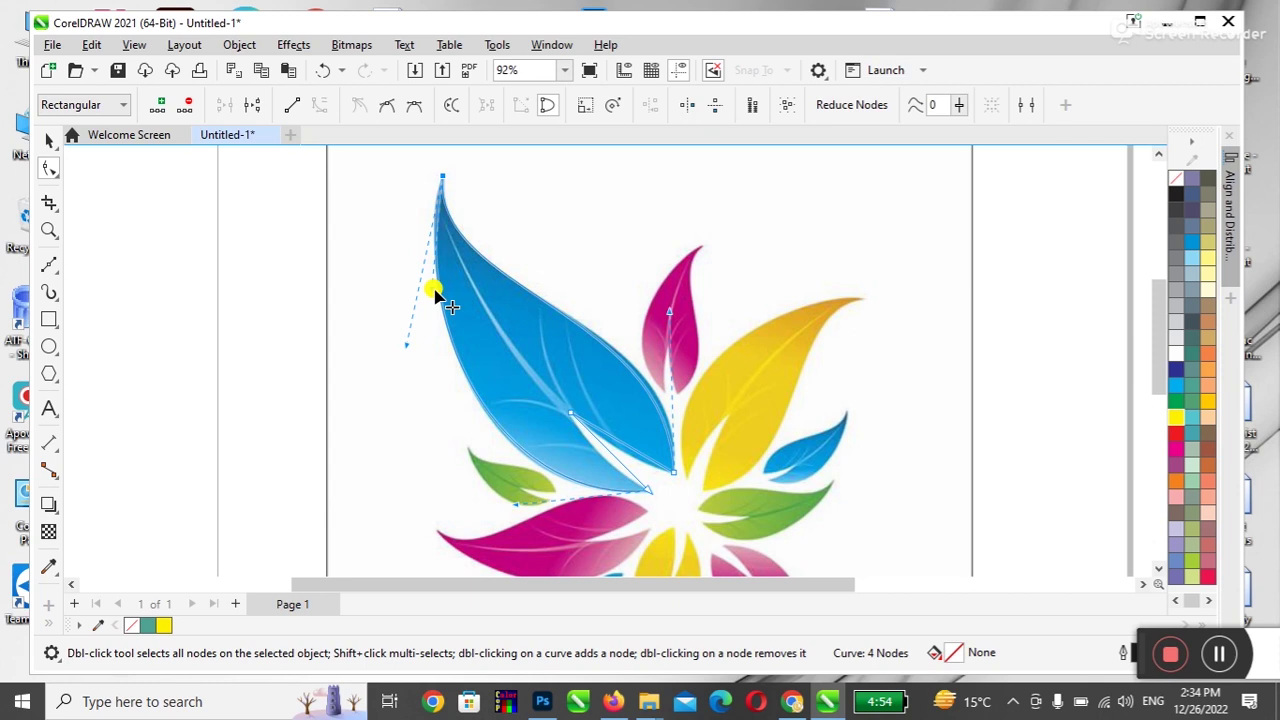
- Bend both notch edges to follow the leaf, and move the outline into the blank area left of the artwork
left_click(613, 458)
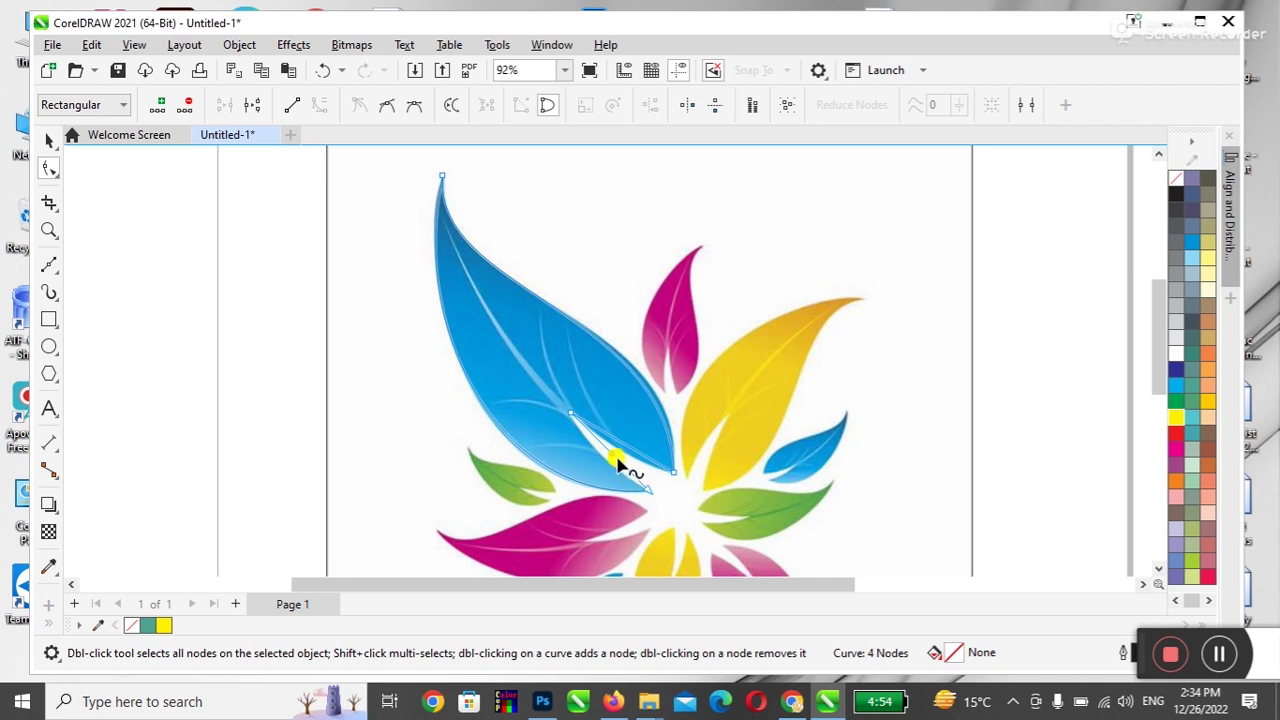
left_click_drag(613, 458, 612, 458)
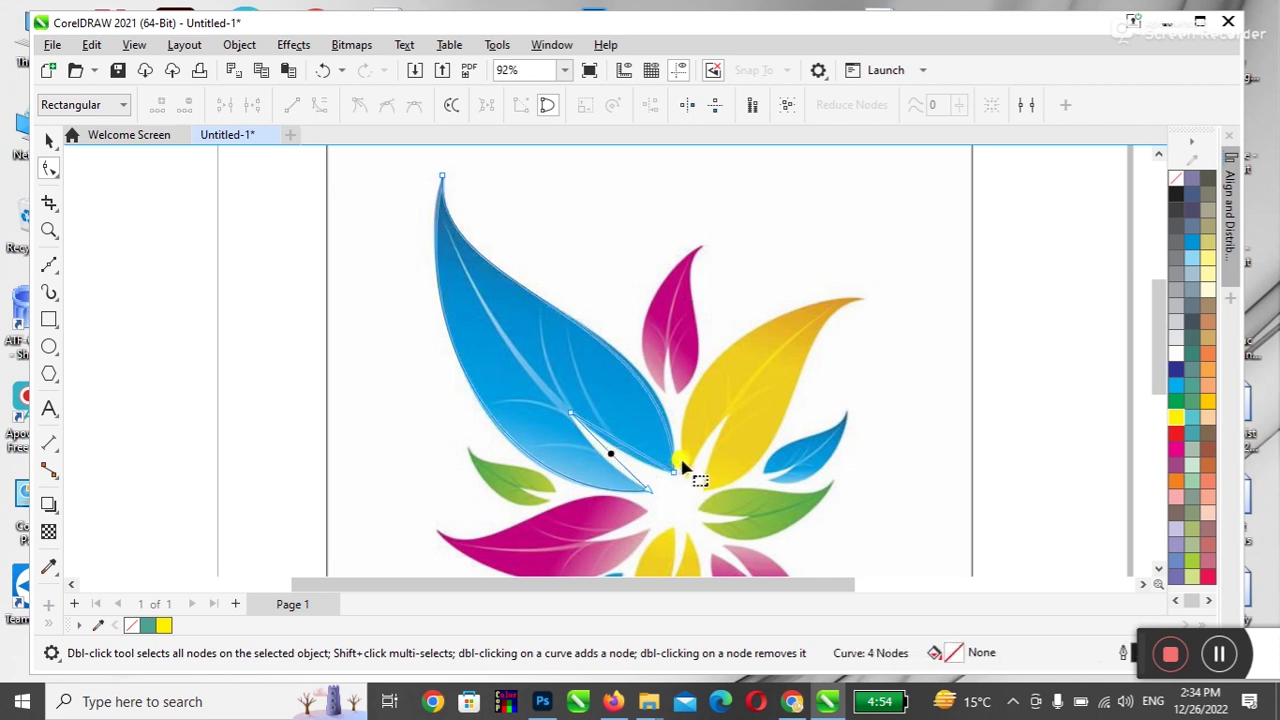
left_click(613, 458)
left_click_drag(614, 462, 631, 459)
left_click(48, 140)
left_click_drag(545, 412, 332, 453)
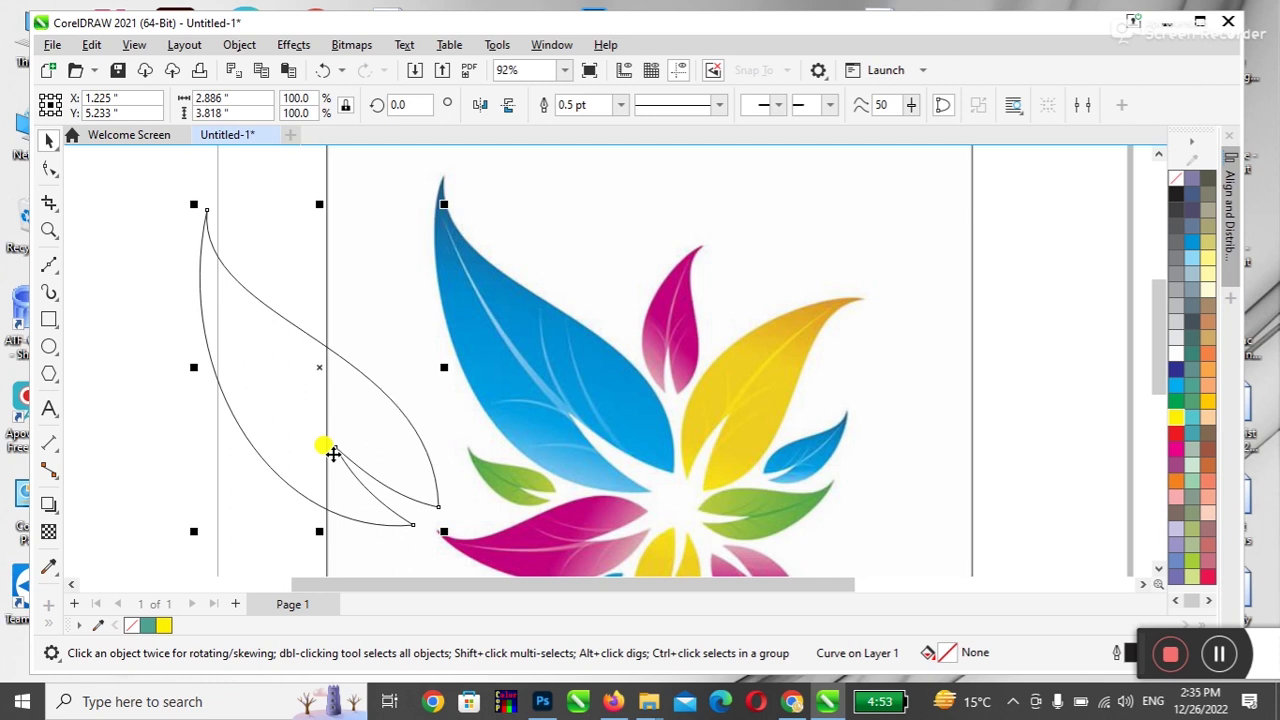
- Apply a linear fountain fill to the leaf outline and sample its start colour #028CCD from the darker part of the blue artwork leaf
key("F11")
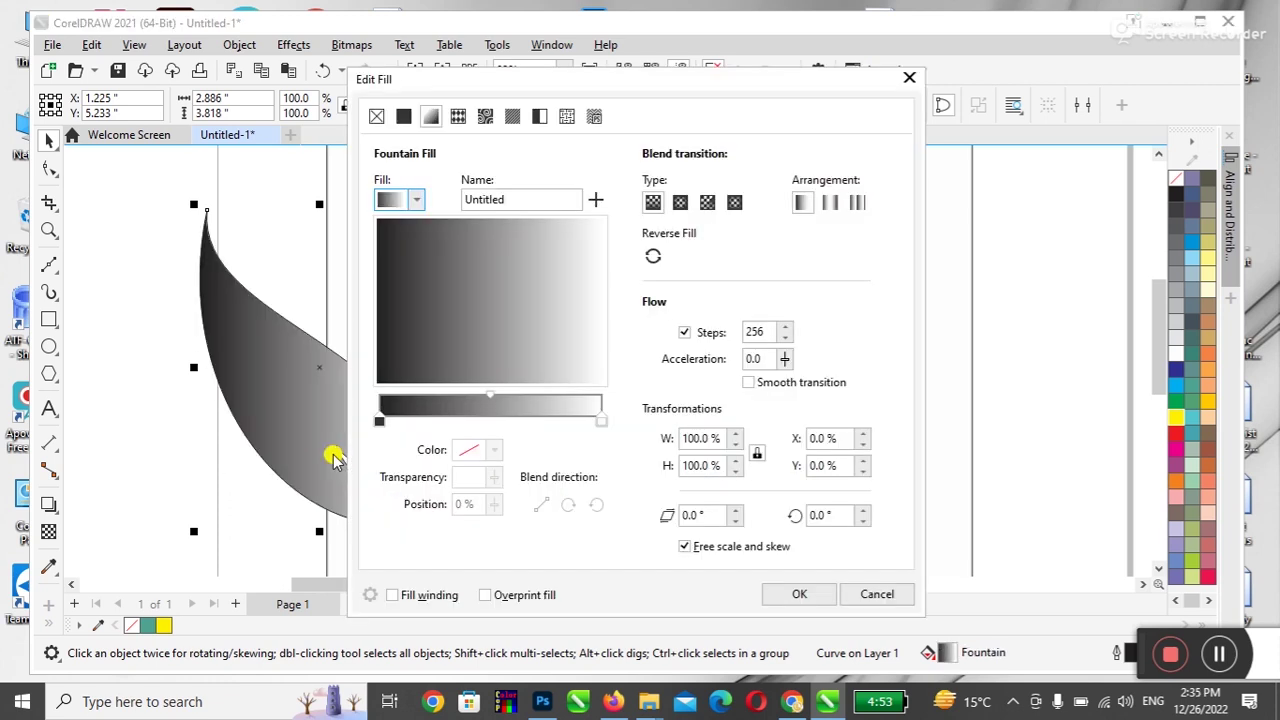
left_click_drag(472, 82, 836, 38)
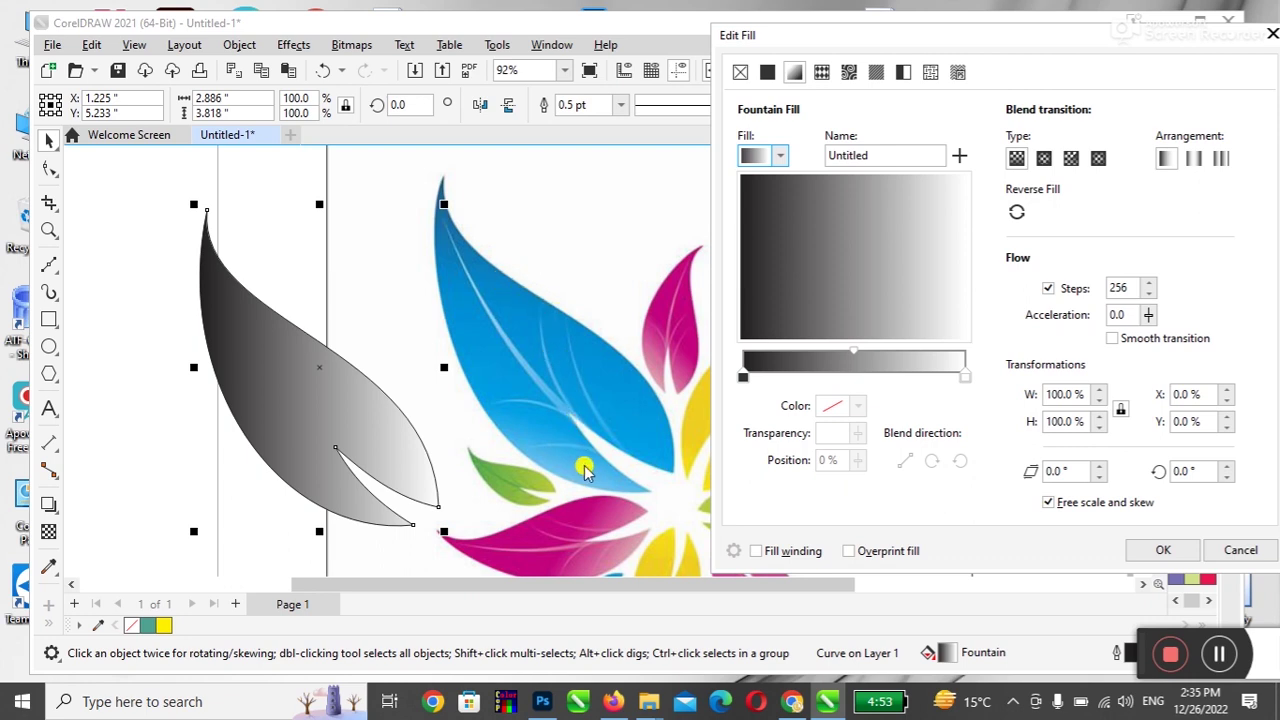
left_click(742, 377)
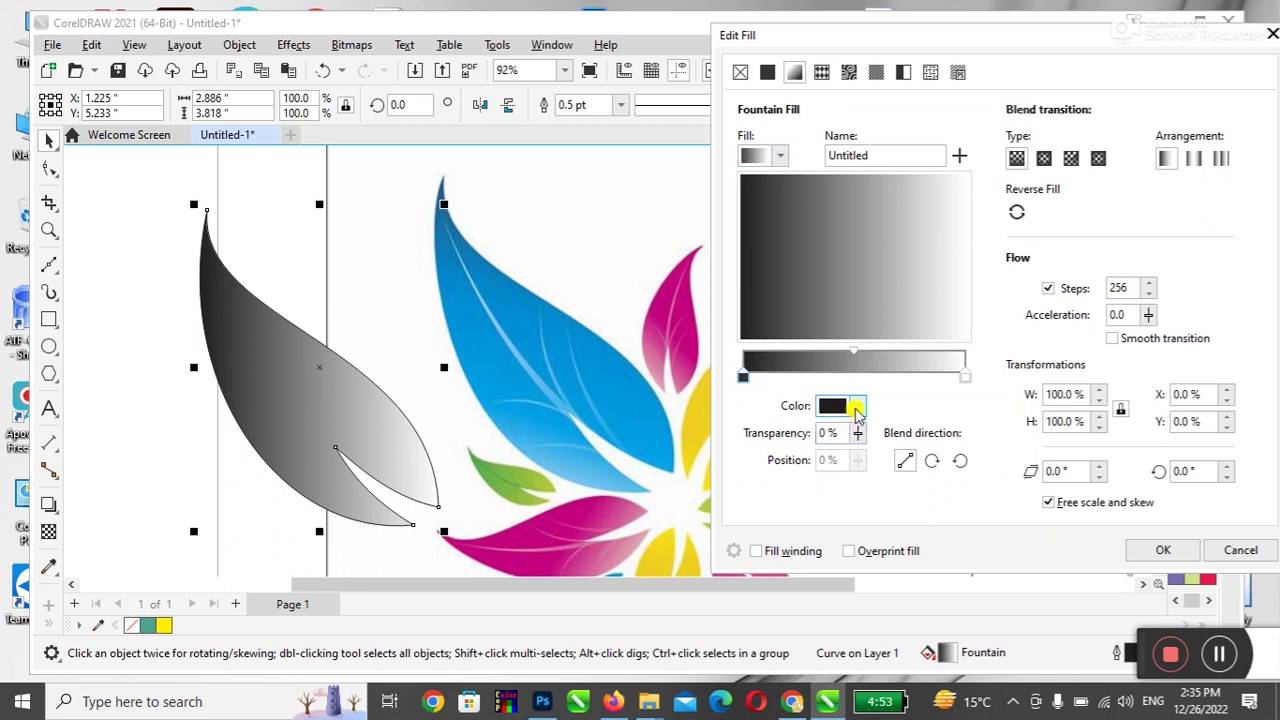
left_click(857, 406)
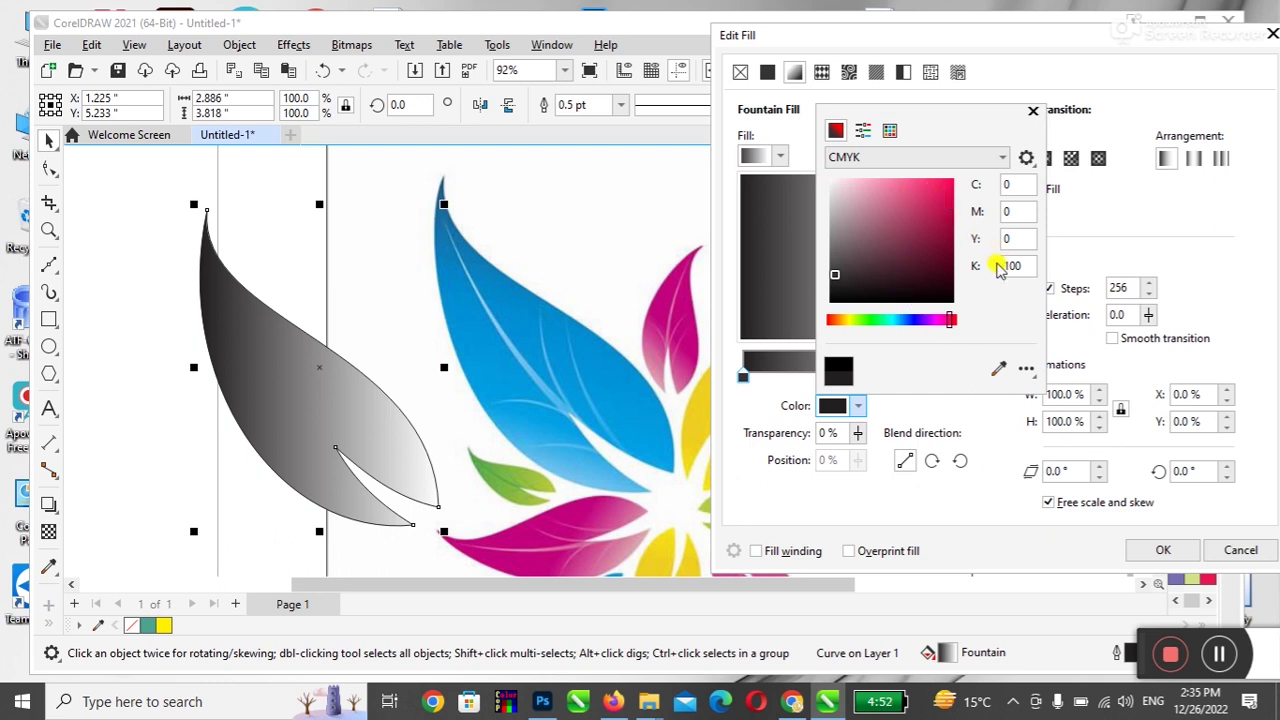
left_click(1000, 370)
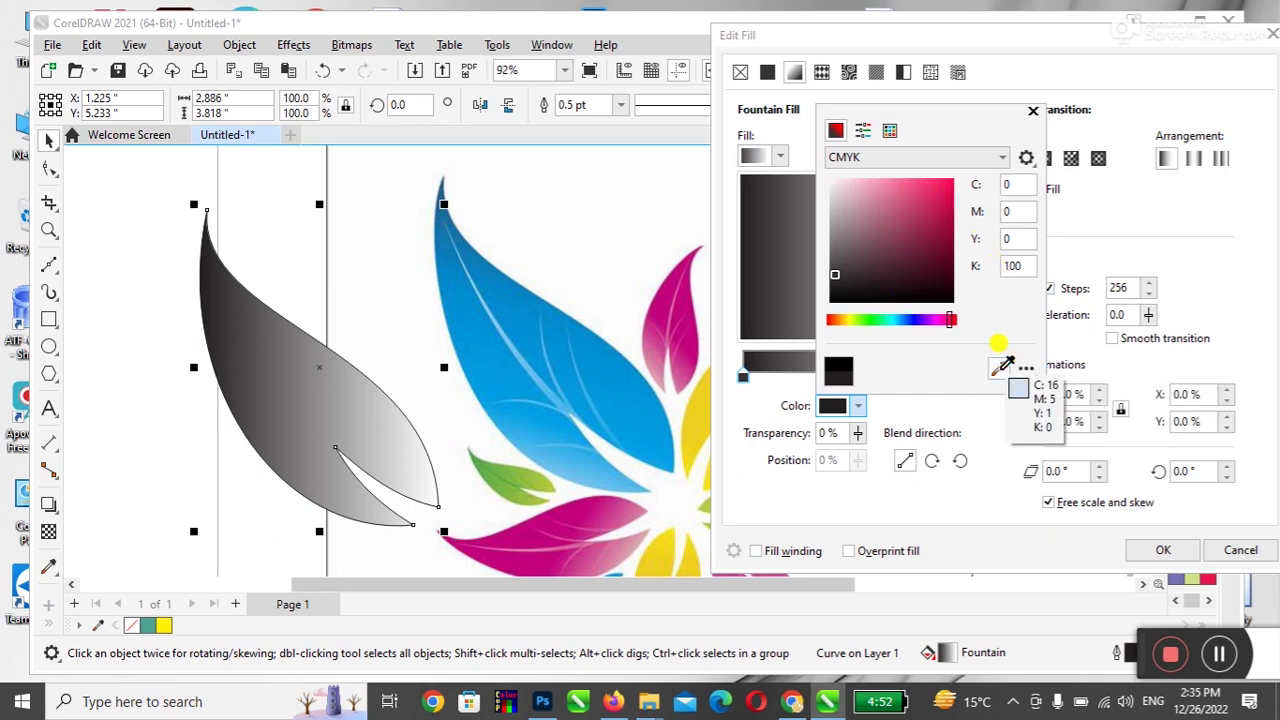
left_click(648, 389)
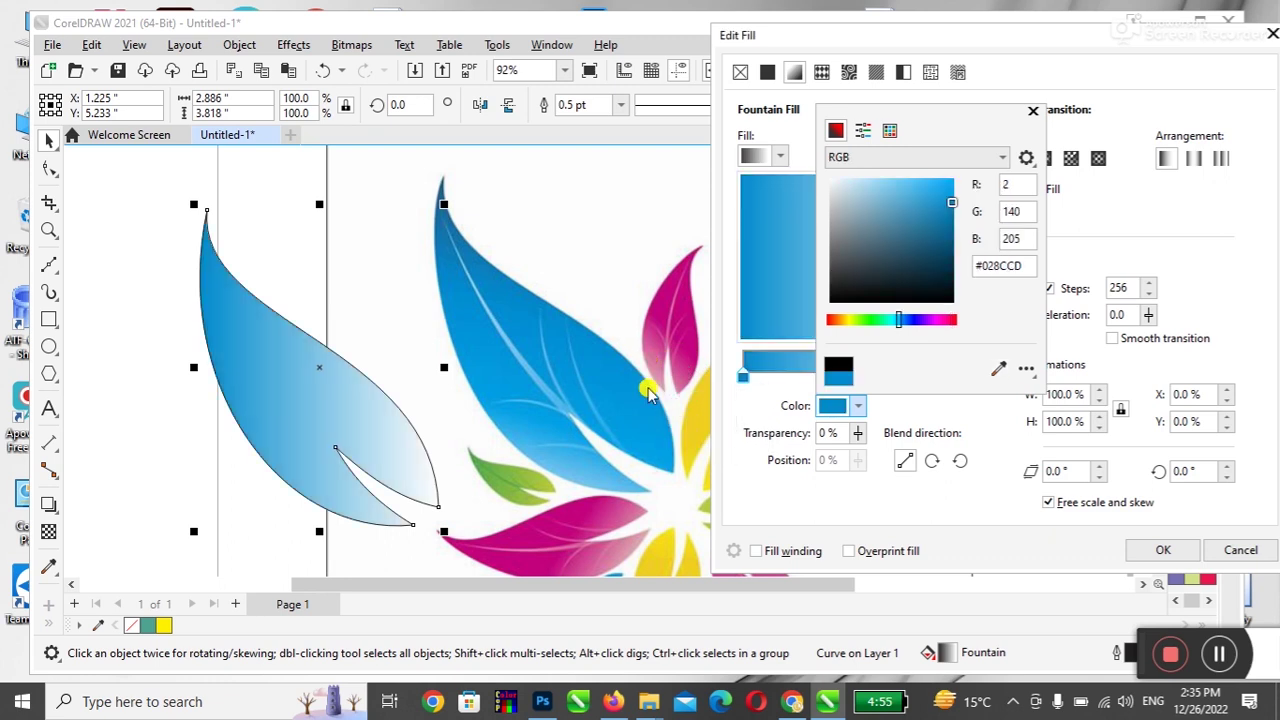
left_click(766, 402)
- Set the gradient's end colour to light blue #68BEED, sampled from the lower lobe of the artwork leaf
left_click(965, 375)
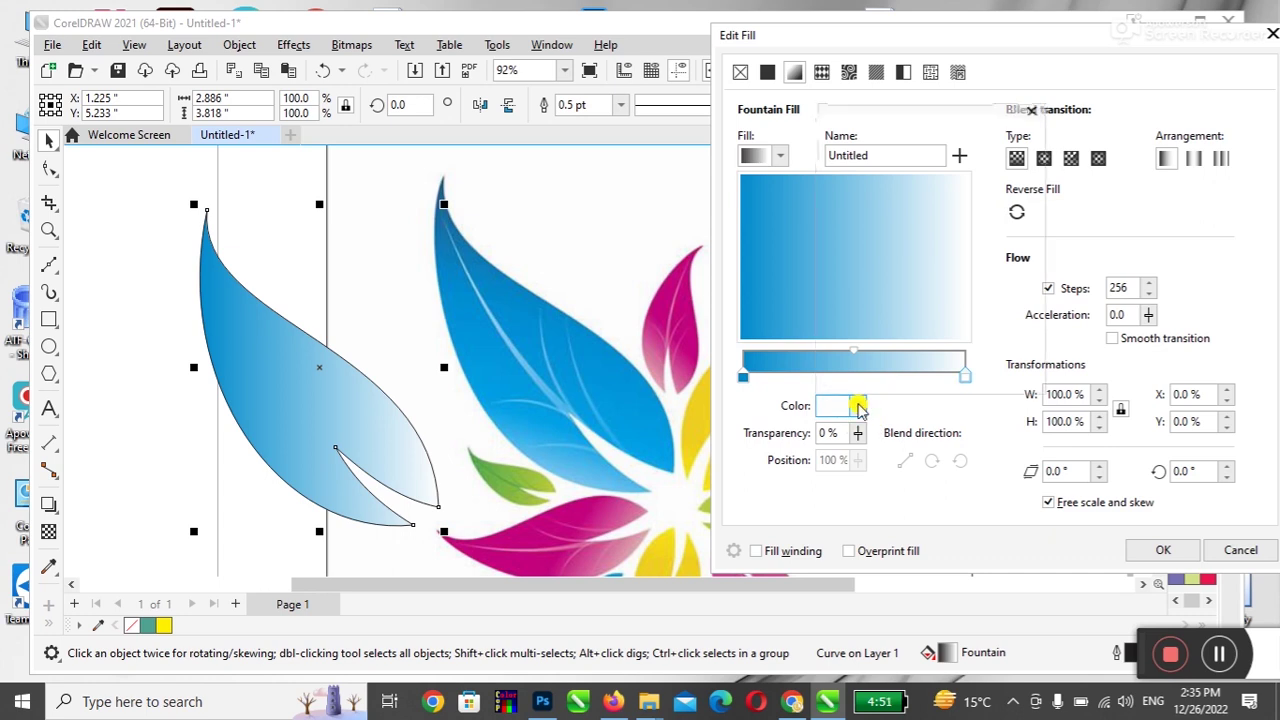
left_click(859, 406)
left_click(998, 368)
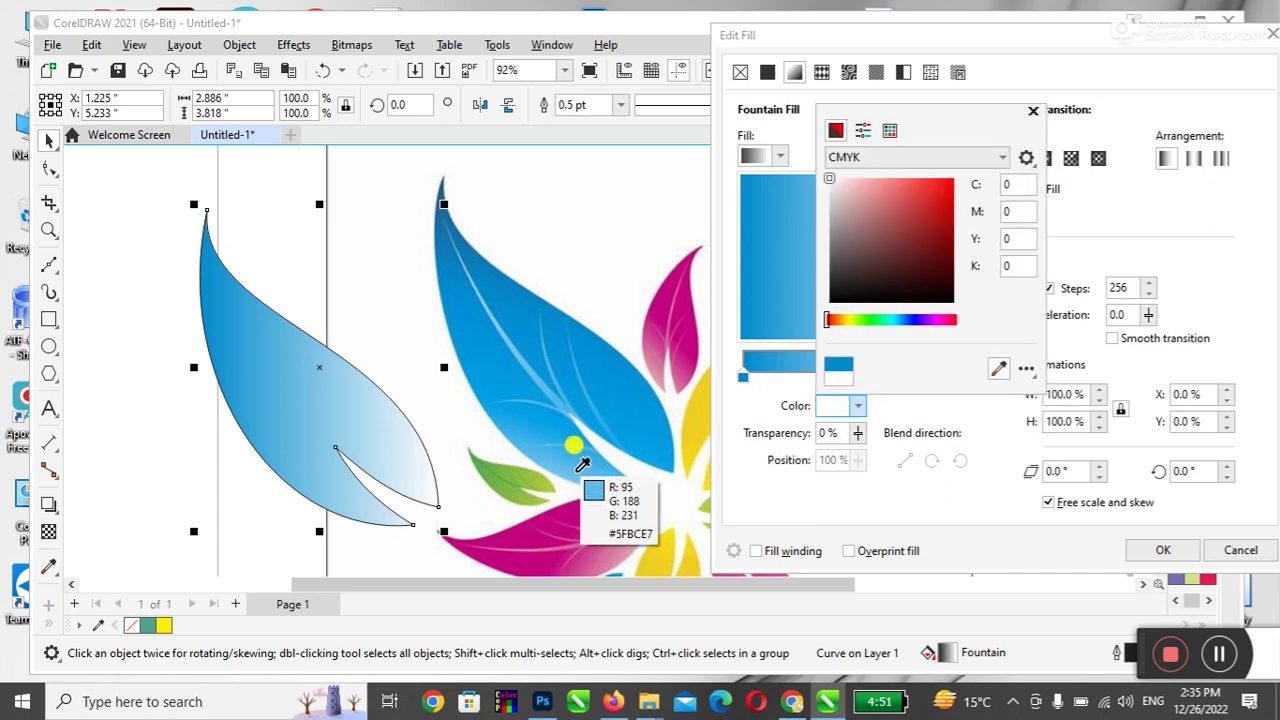
left_click(574, 474)
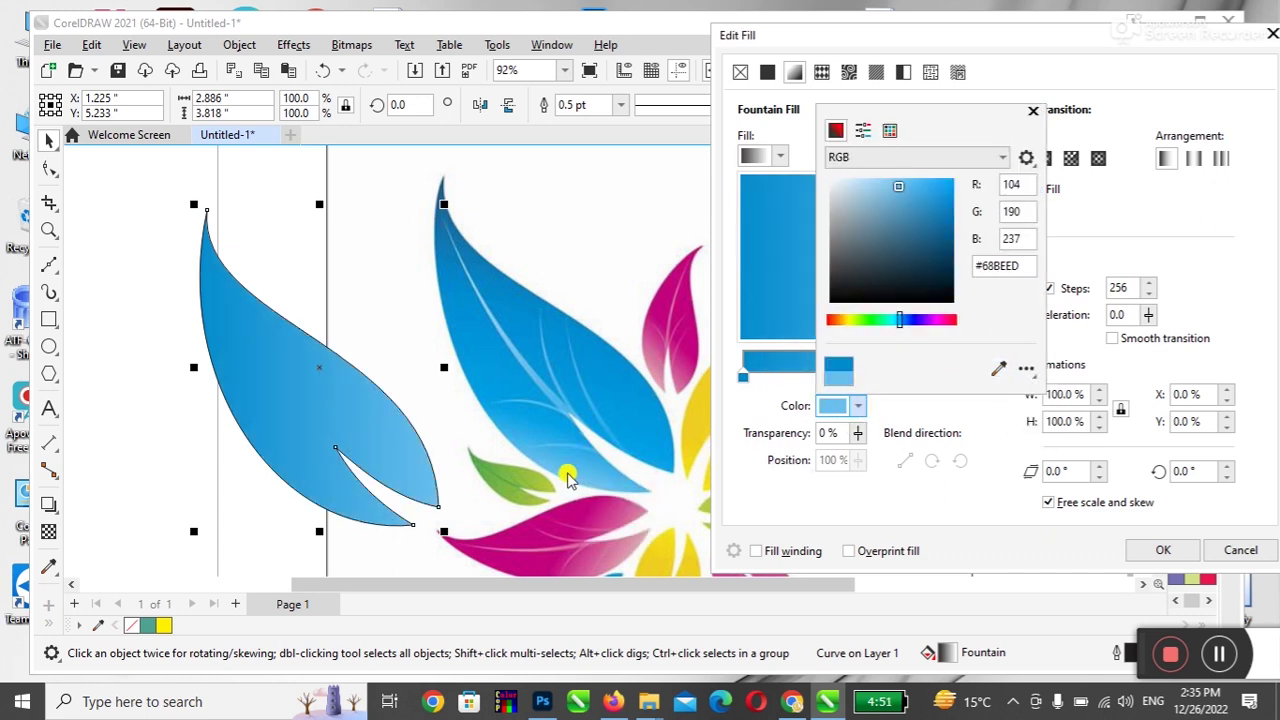
left_click(755, 405)
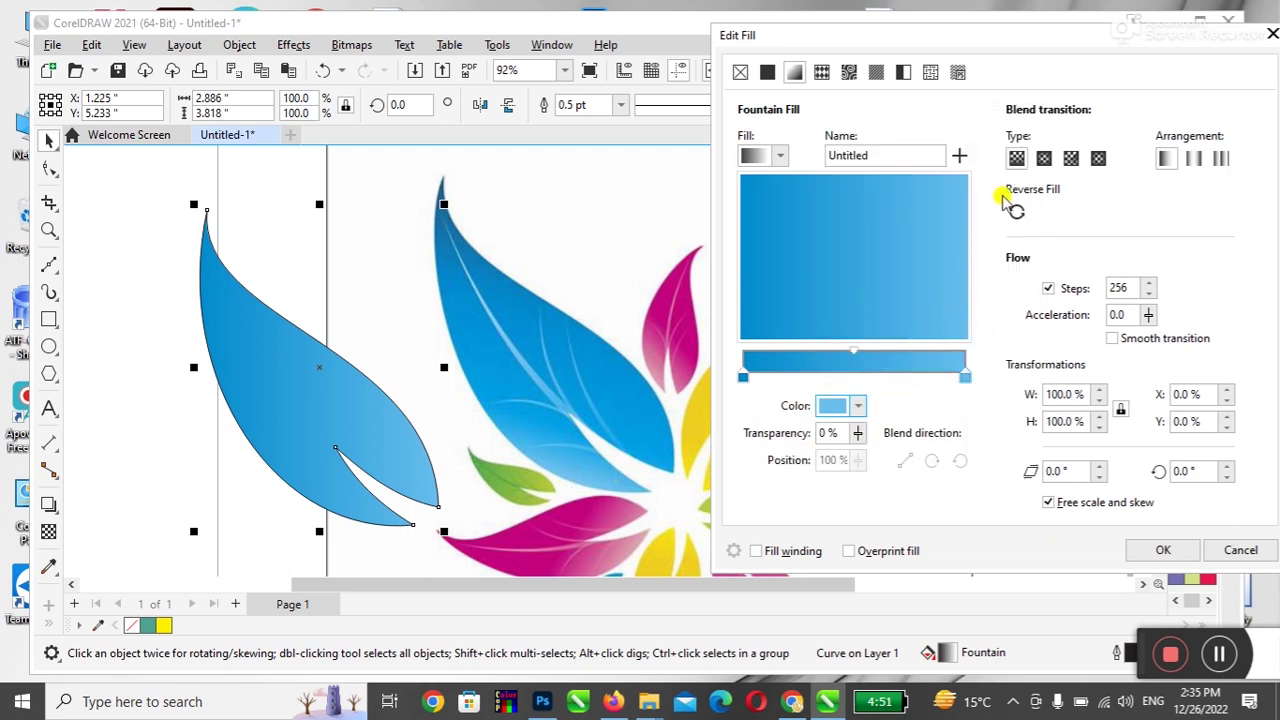
- Rotate the leaf's gradient to 253.6° and shift its midpoint toward the light blue end
left_click_drag(848, 245, 848, 276)
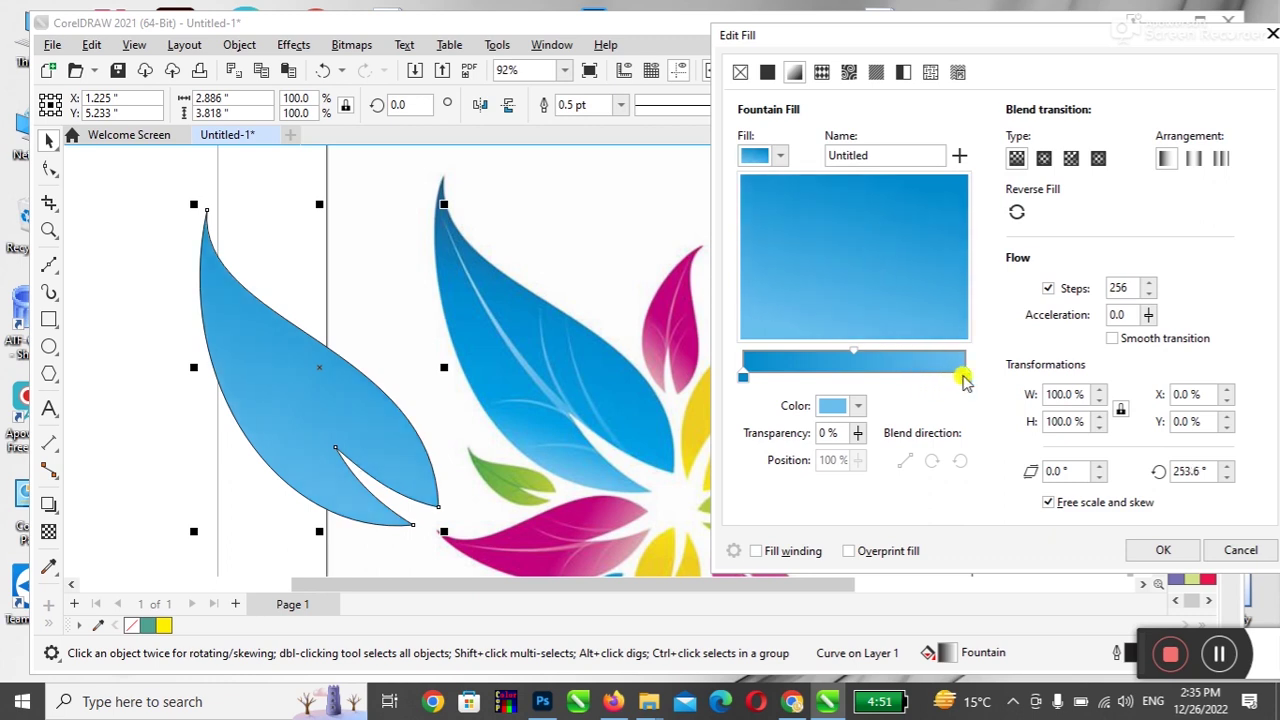
double_click(853, 352)
left_click_drag(853, 352, 914, 349)
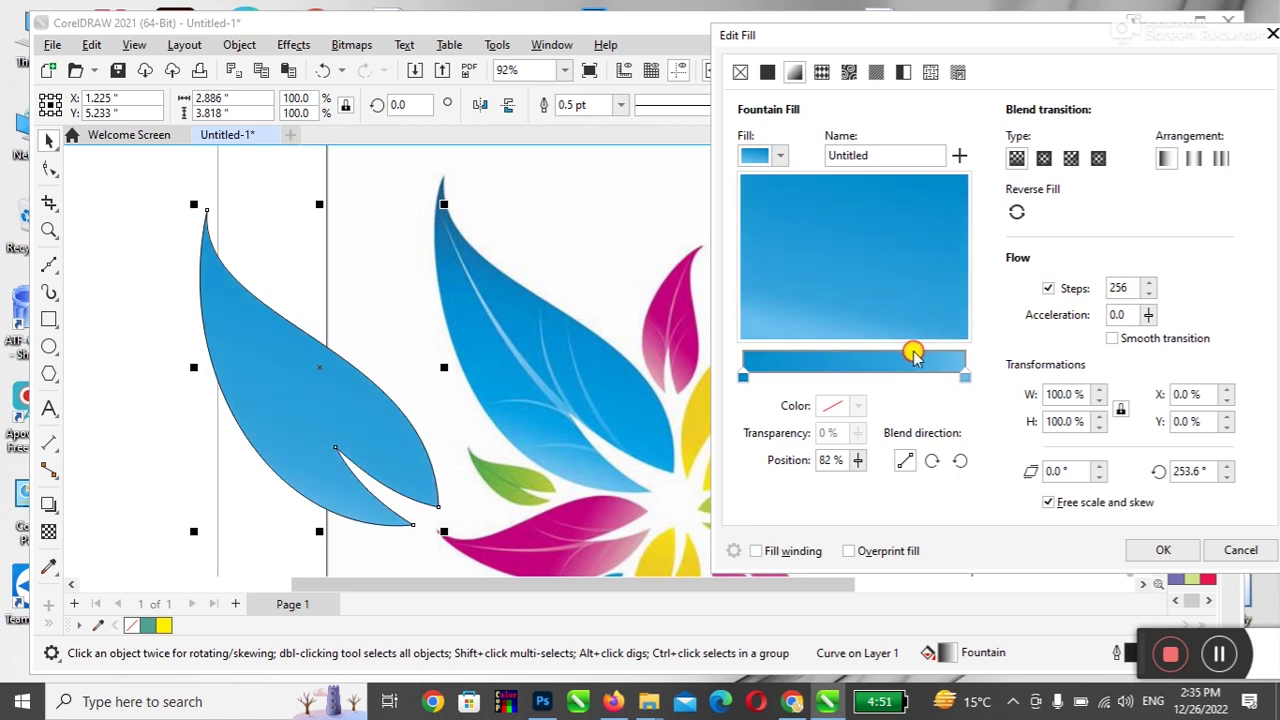
- Add a light blue stop at 83% and a dark blue stop at about 60% to the gradient, and apply the fill
left_click(964, 377)
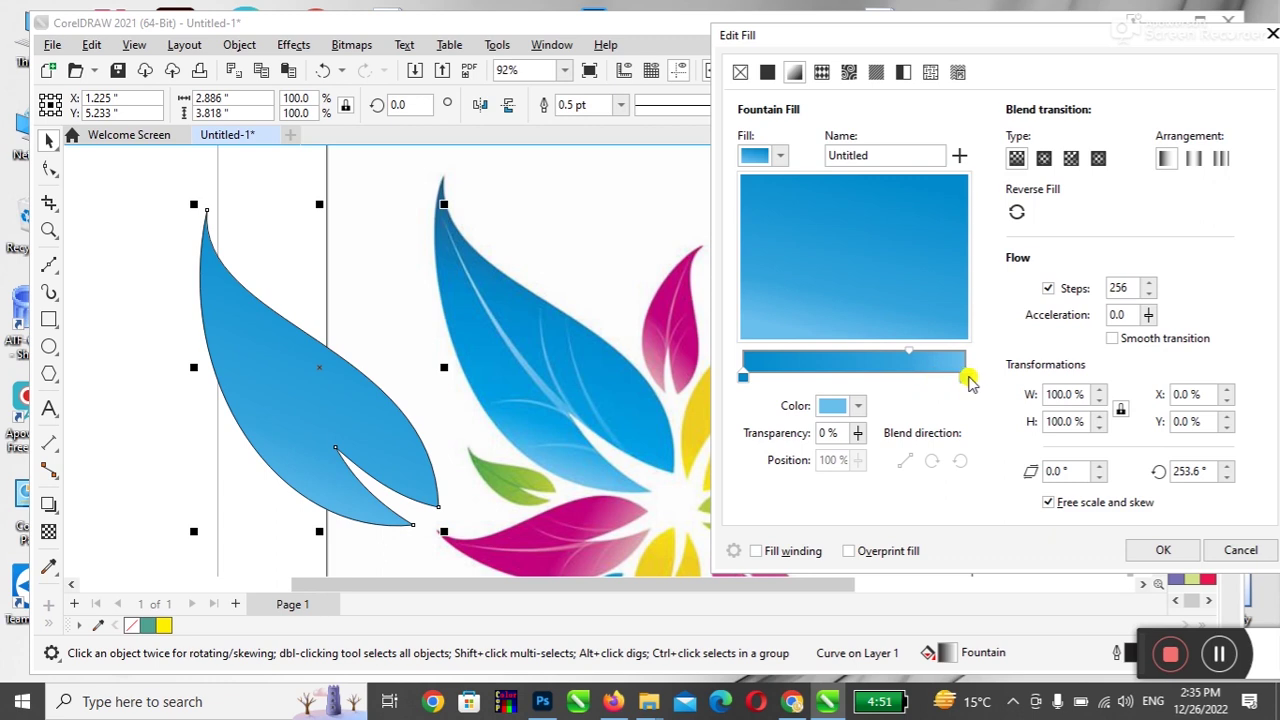
double_click(943, 356)
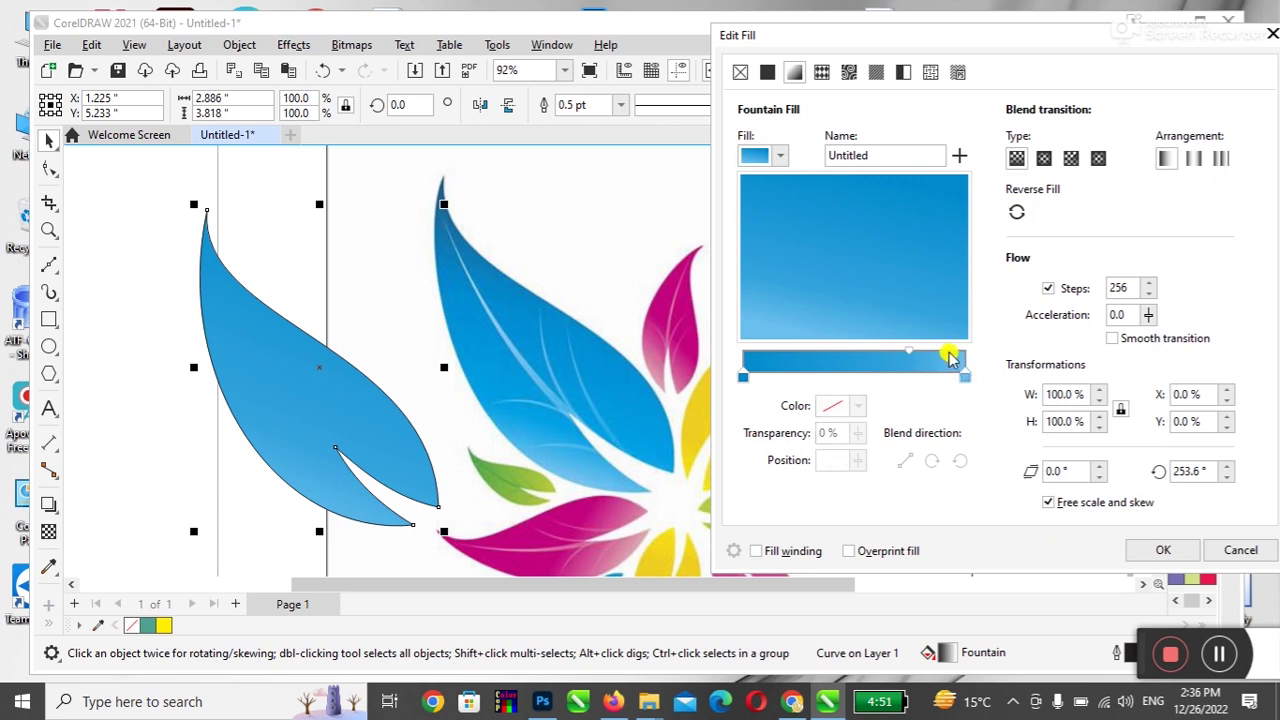
left_click_drag(938, 375, 906, 374)
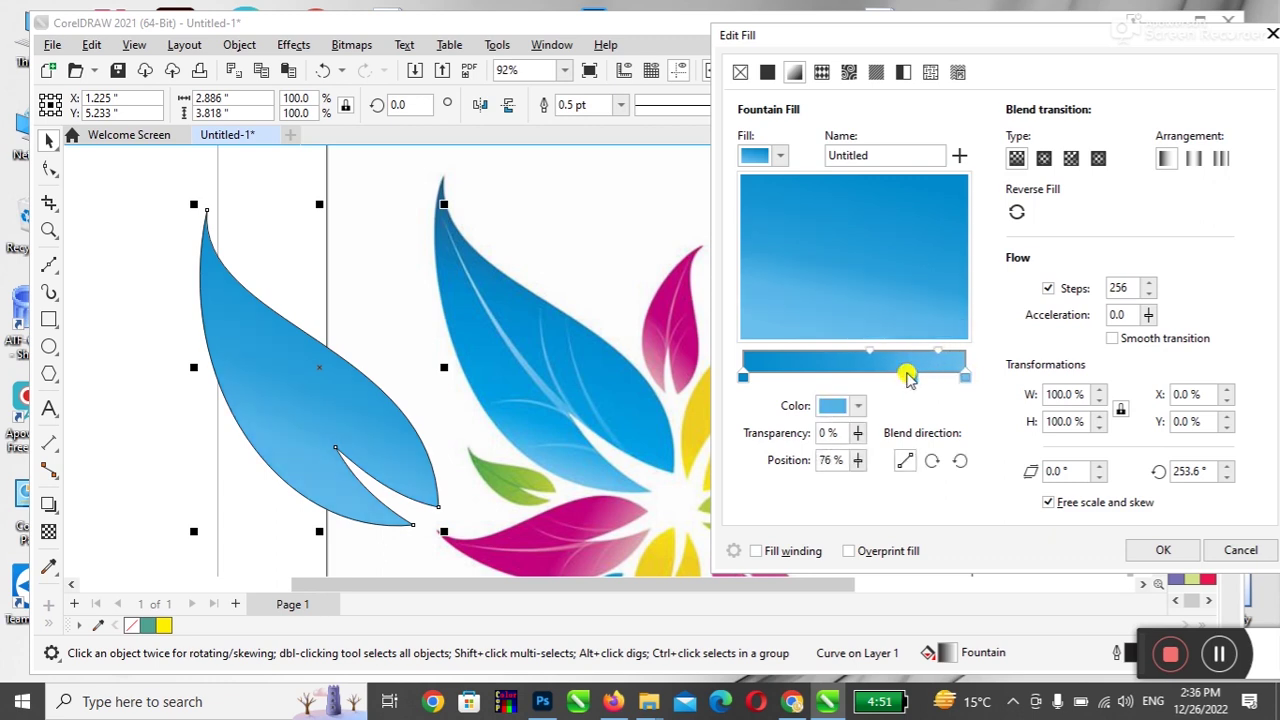
left_click(872, 355)
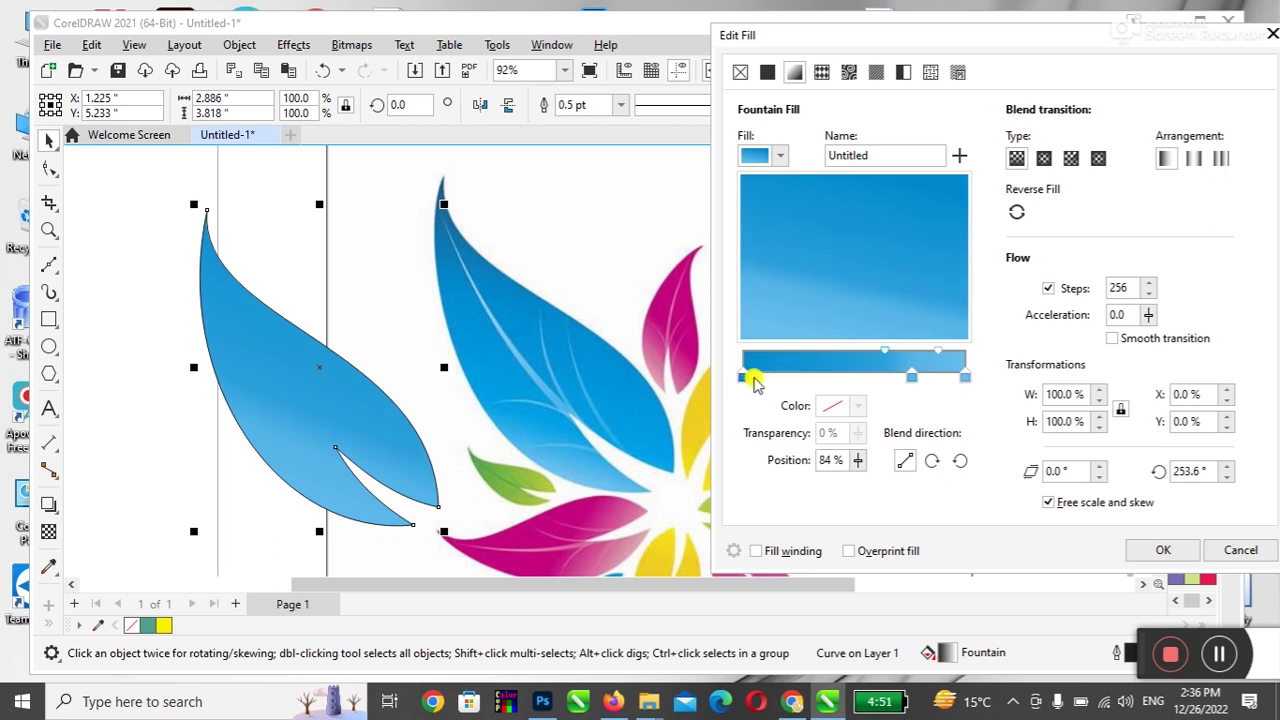
left_click(751, 380)
left_click_drag(764, 380, 937, 387)
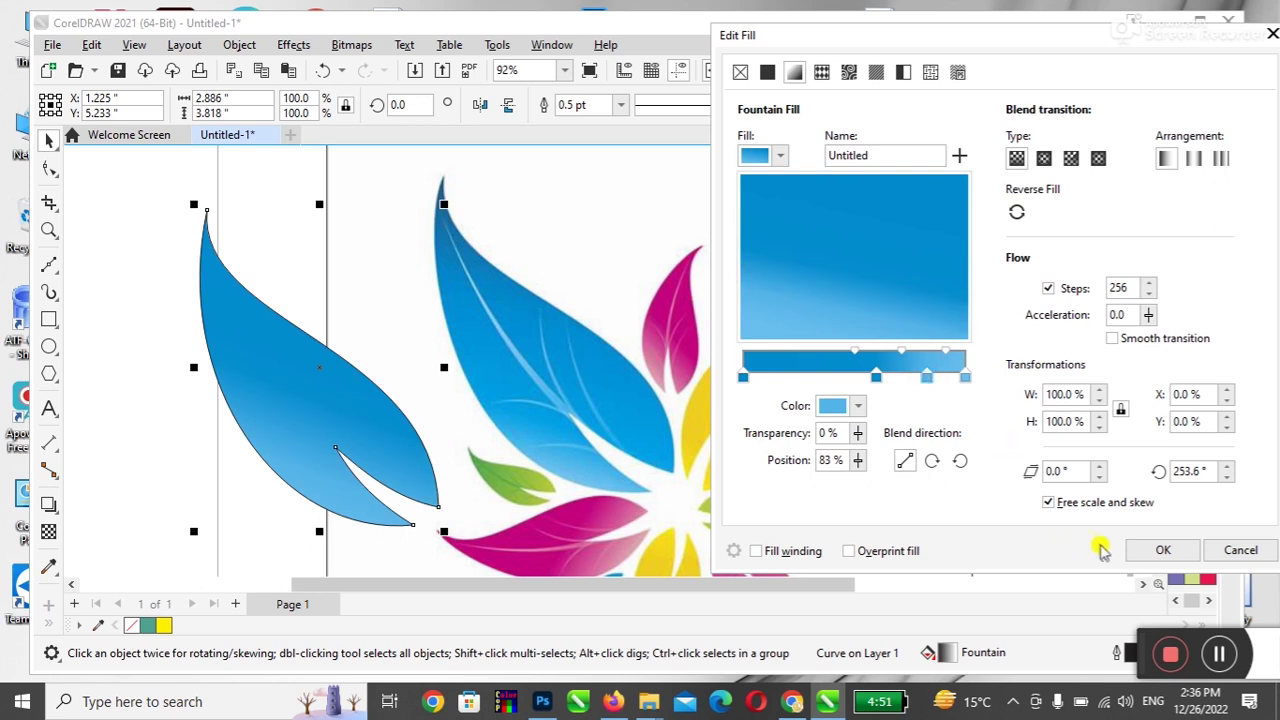
left_click(1160, 551)
- Remove the outline colour from the gradient-filled leaf and deselect it
left_click(362, 448)
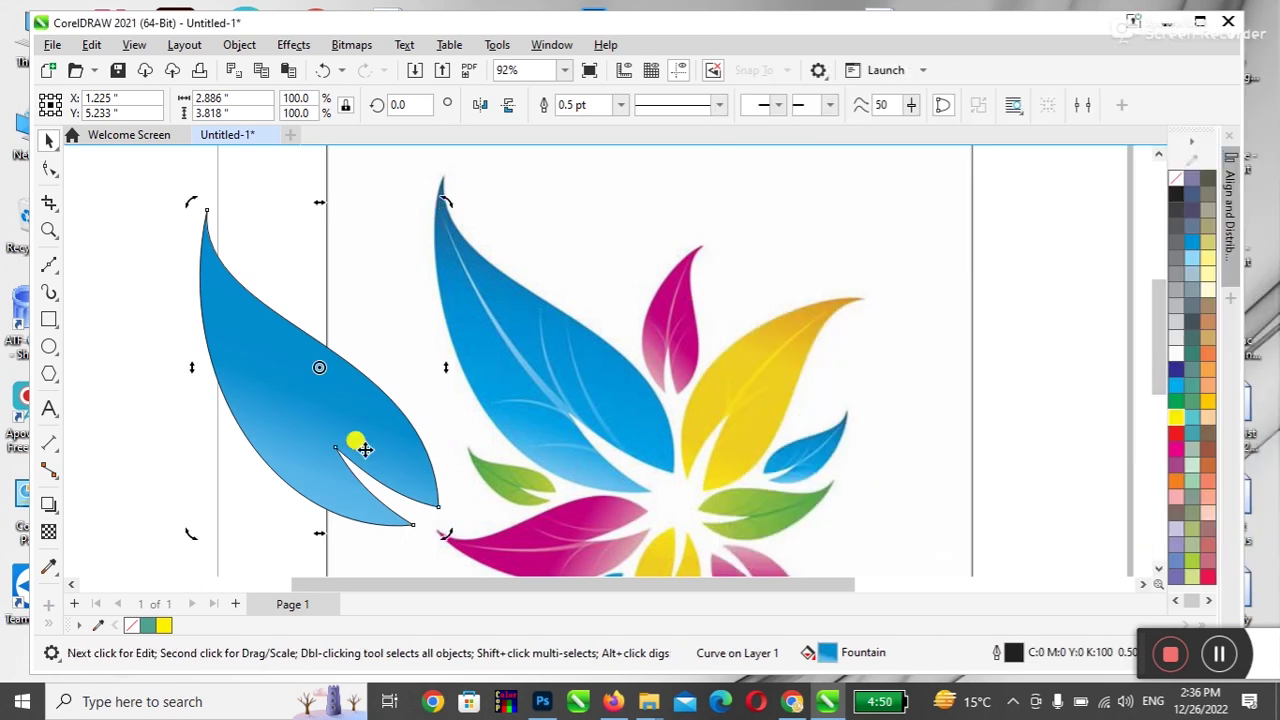
right_click(1176, 183)
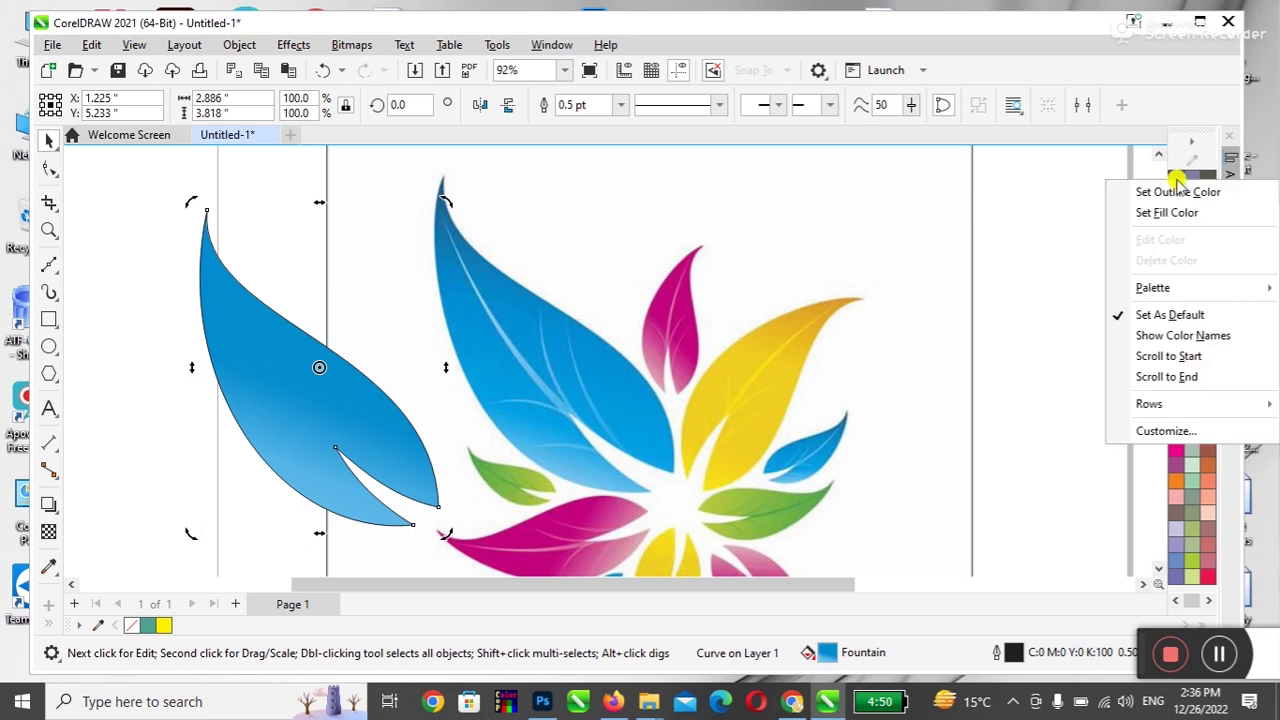
left_click(1177, 190)
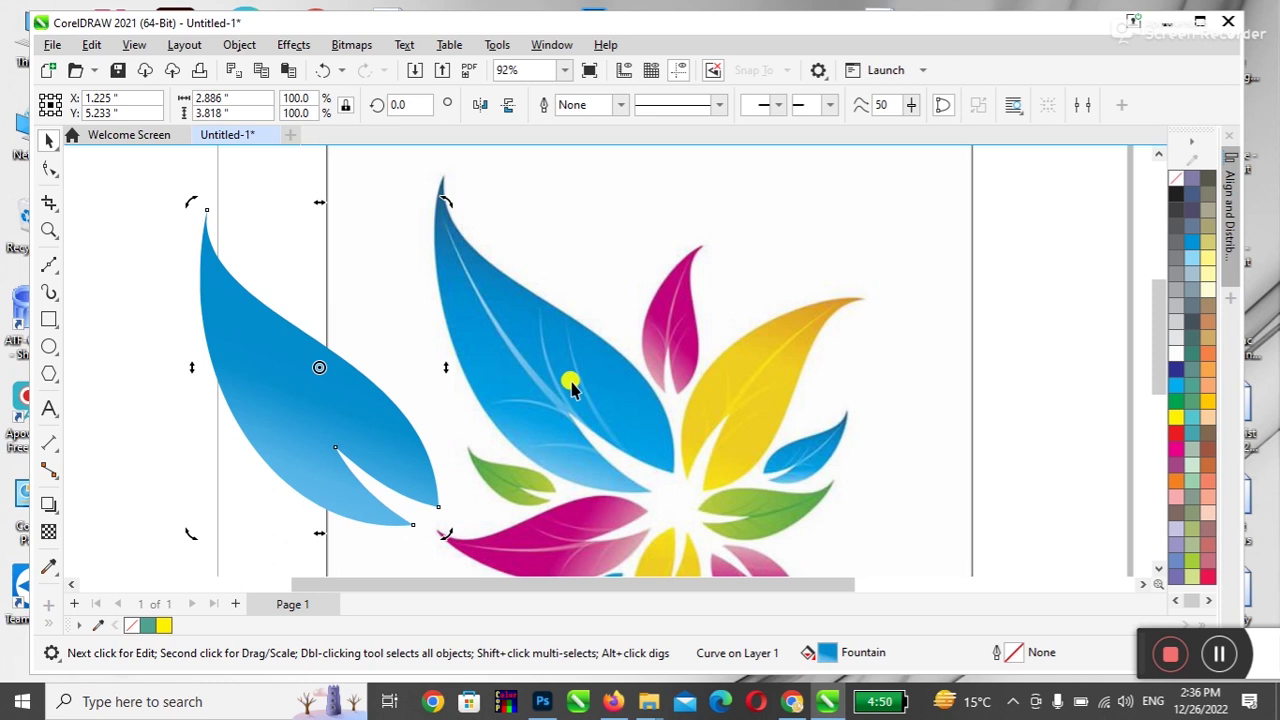
left_click(176, 438)
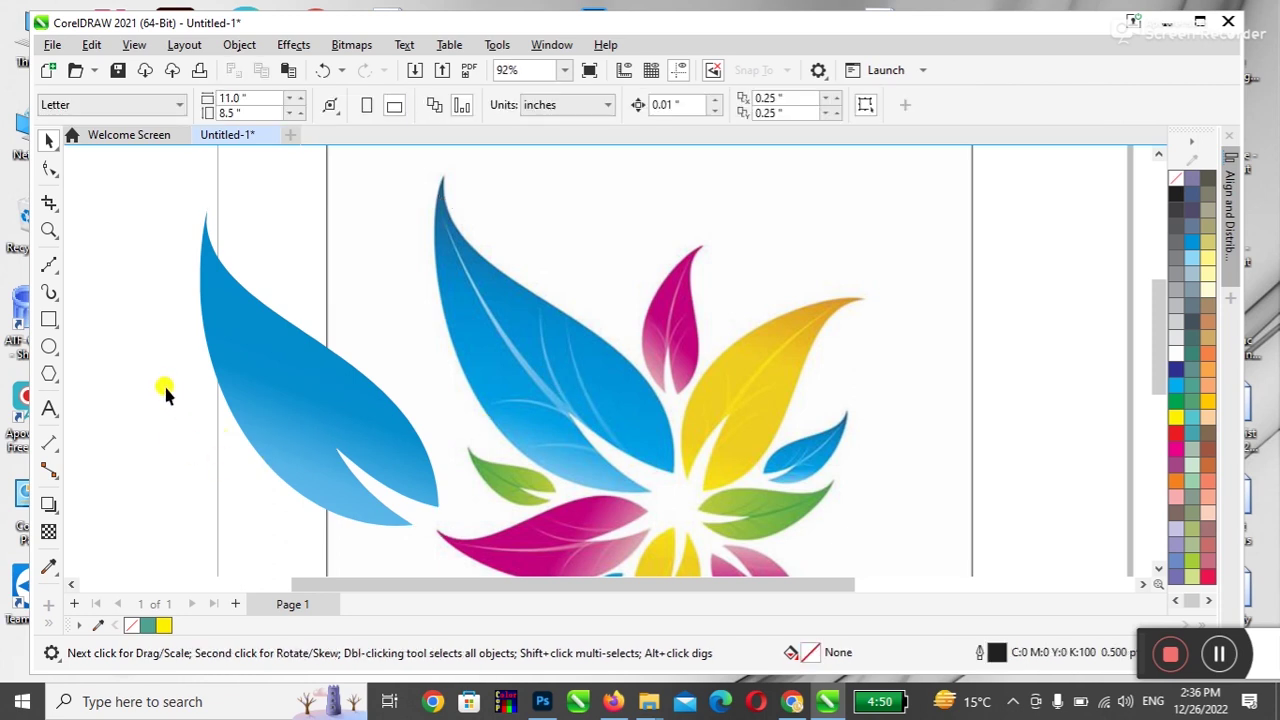
- Trace the blue artwork leaf's central vein as a narrow closed shape with the Bézier tool, from its base to the tip and back
left_click(48, 265)
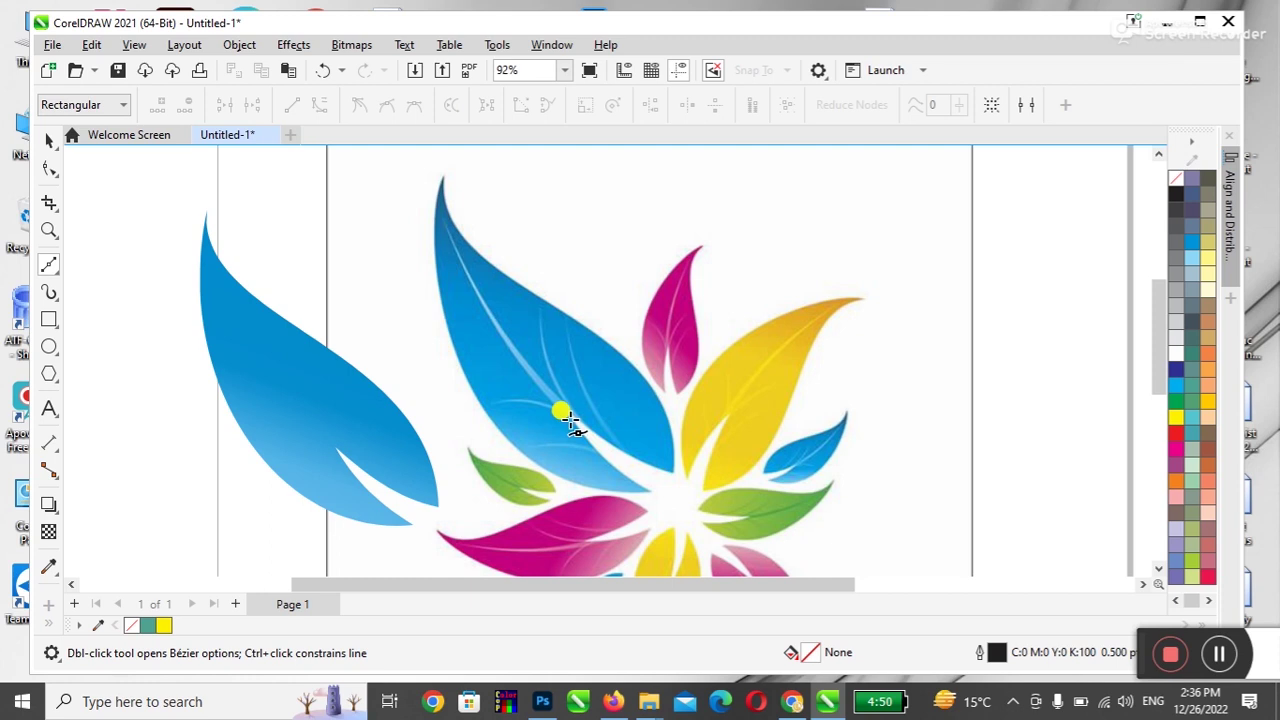
left_click(569, 419)
left_click(481, 307)
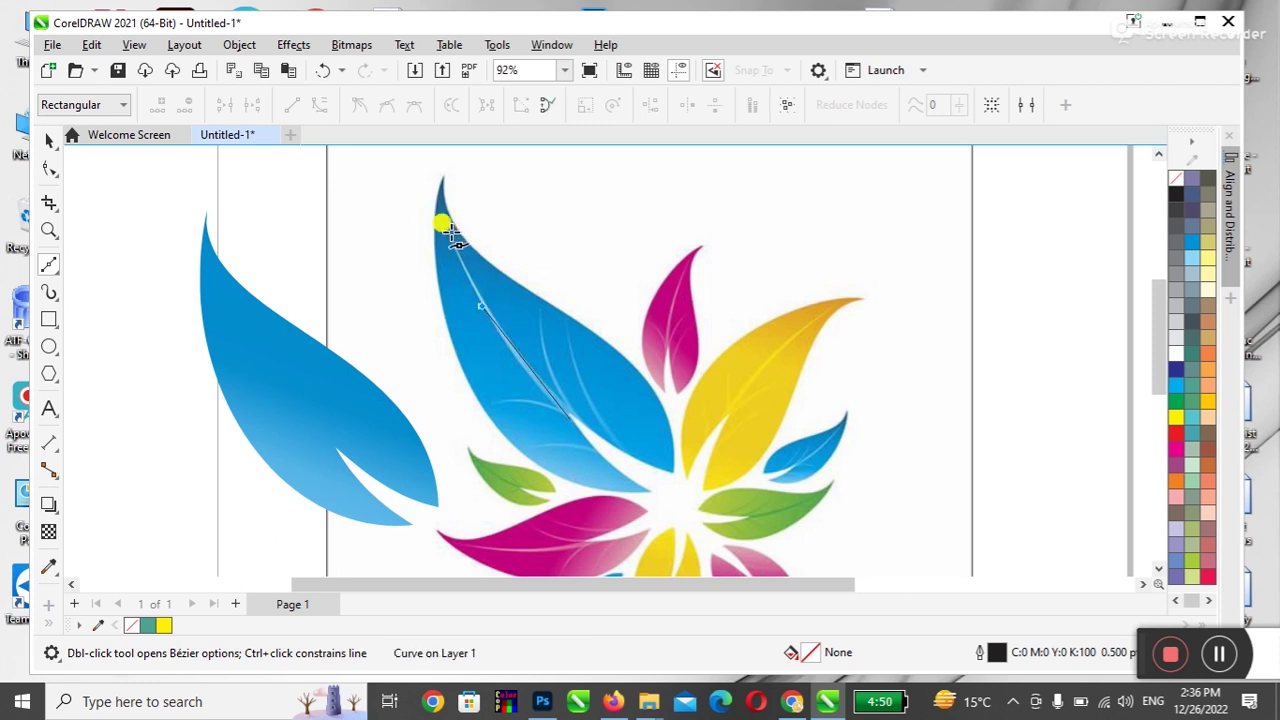
left_click(448, 225)
left_click(490, 308)
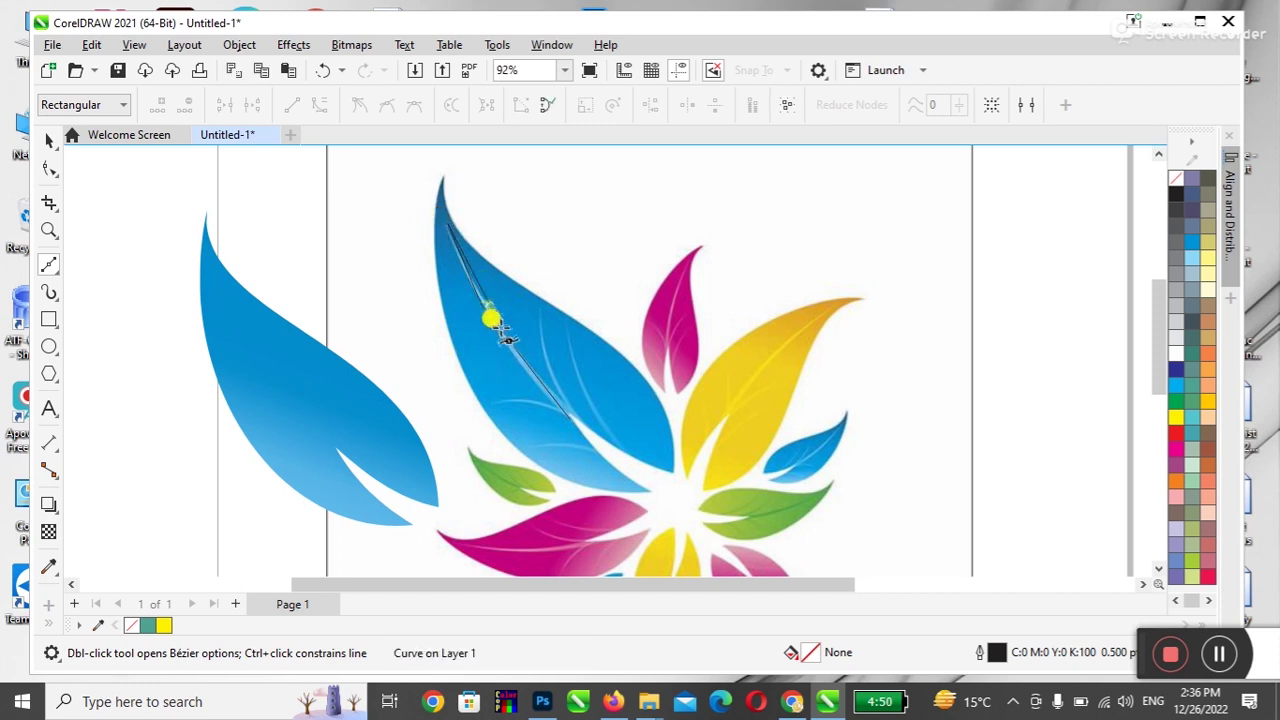
left_click(572, 422)
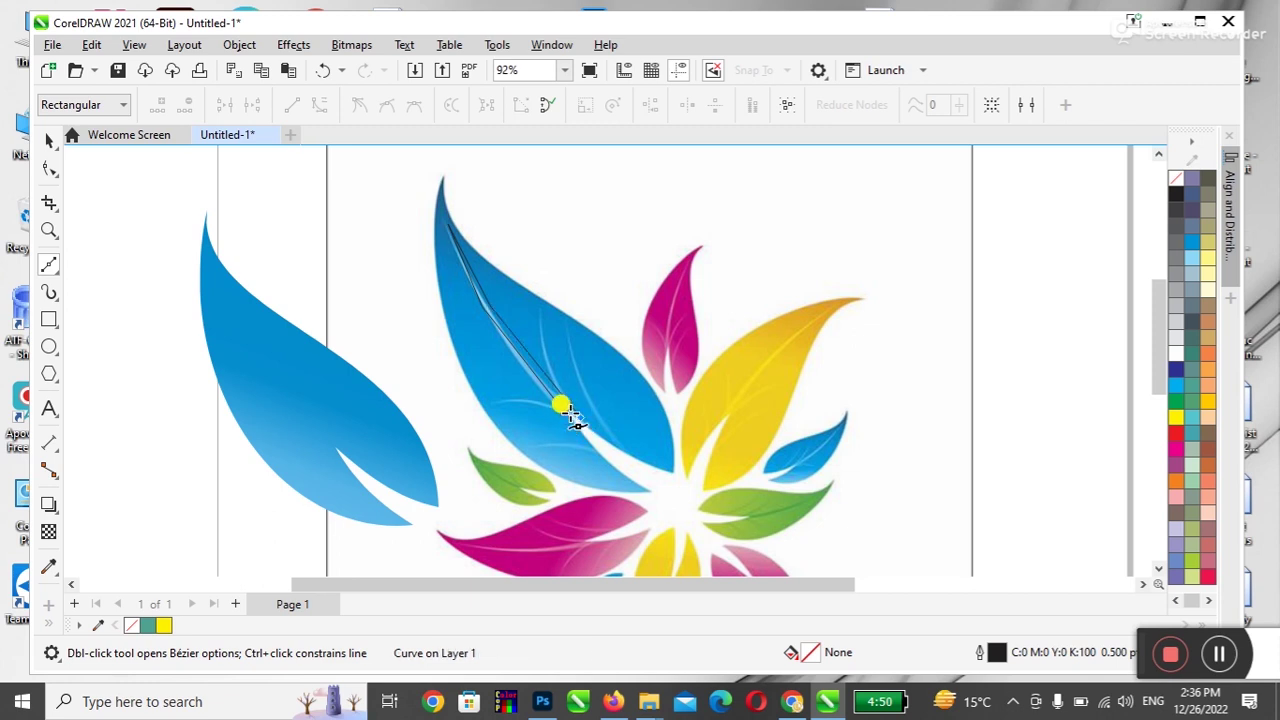
- Convert all segments of the traced vein to curves with the Shape tool and delete the middle node on its left edge
key("F10")
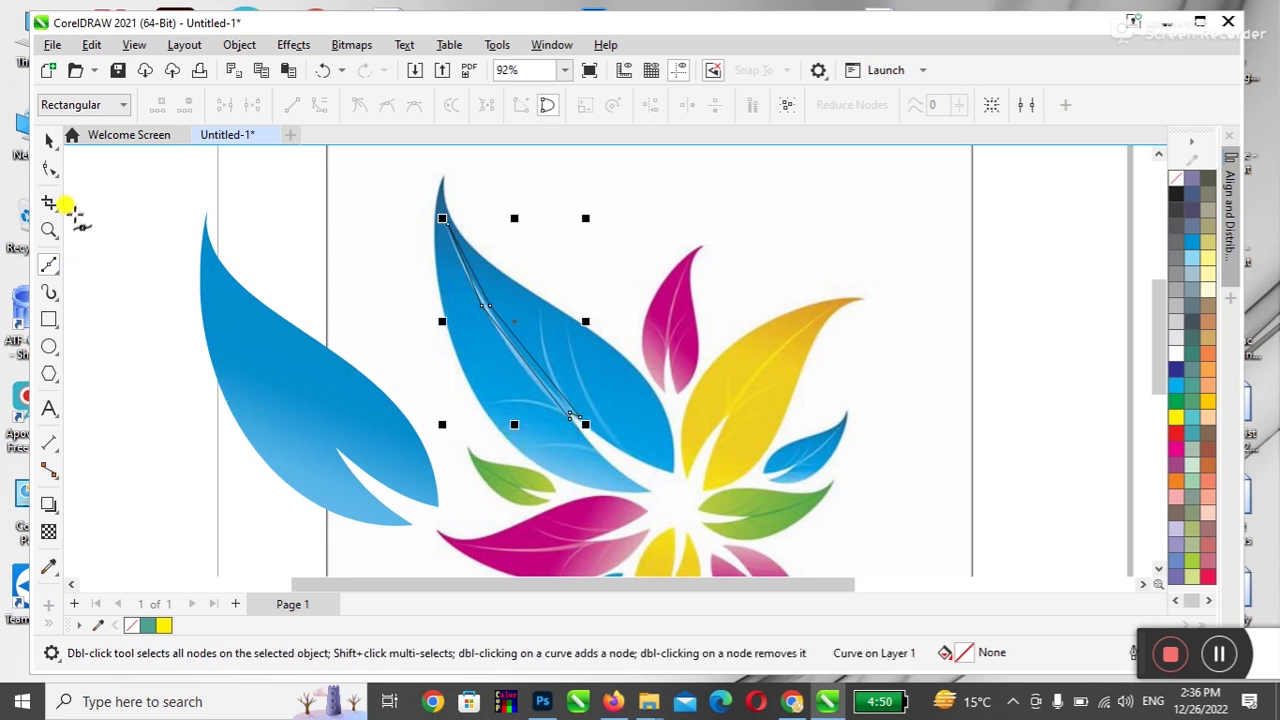
left_click_drag(396, 193, 629, 434)
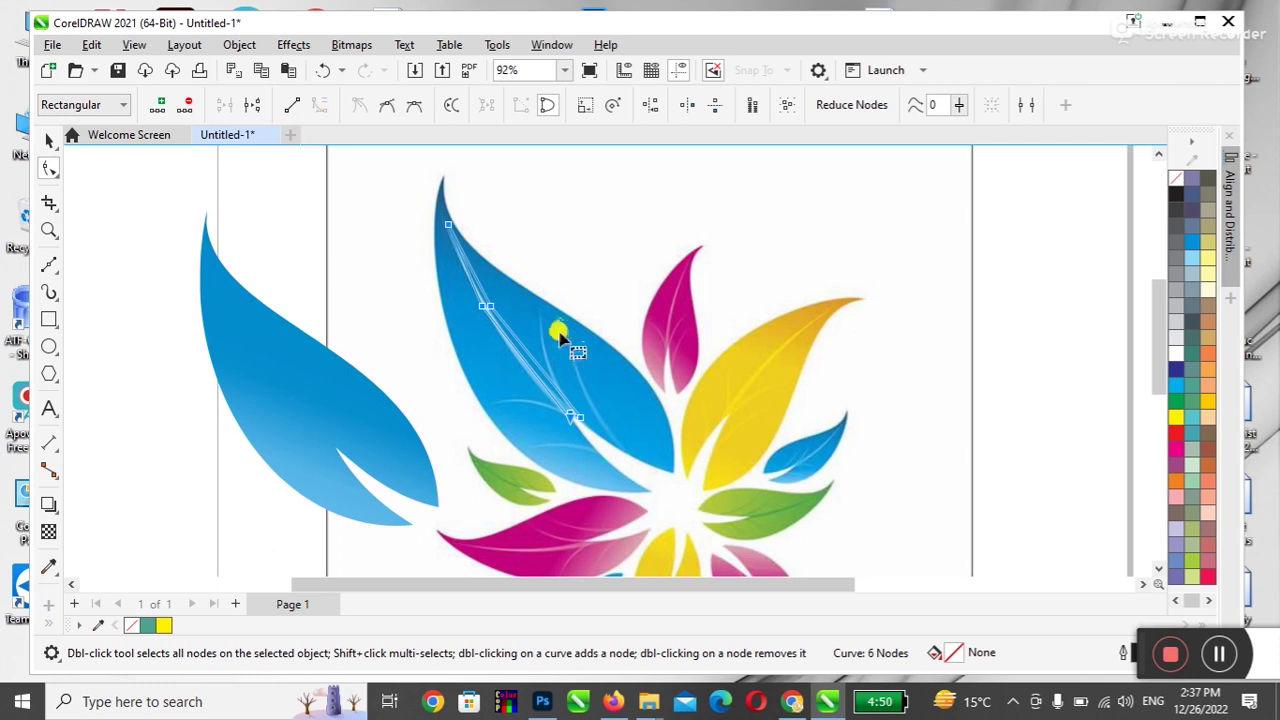
left_click(490, 320)
left_click(488, 318)
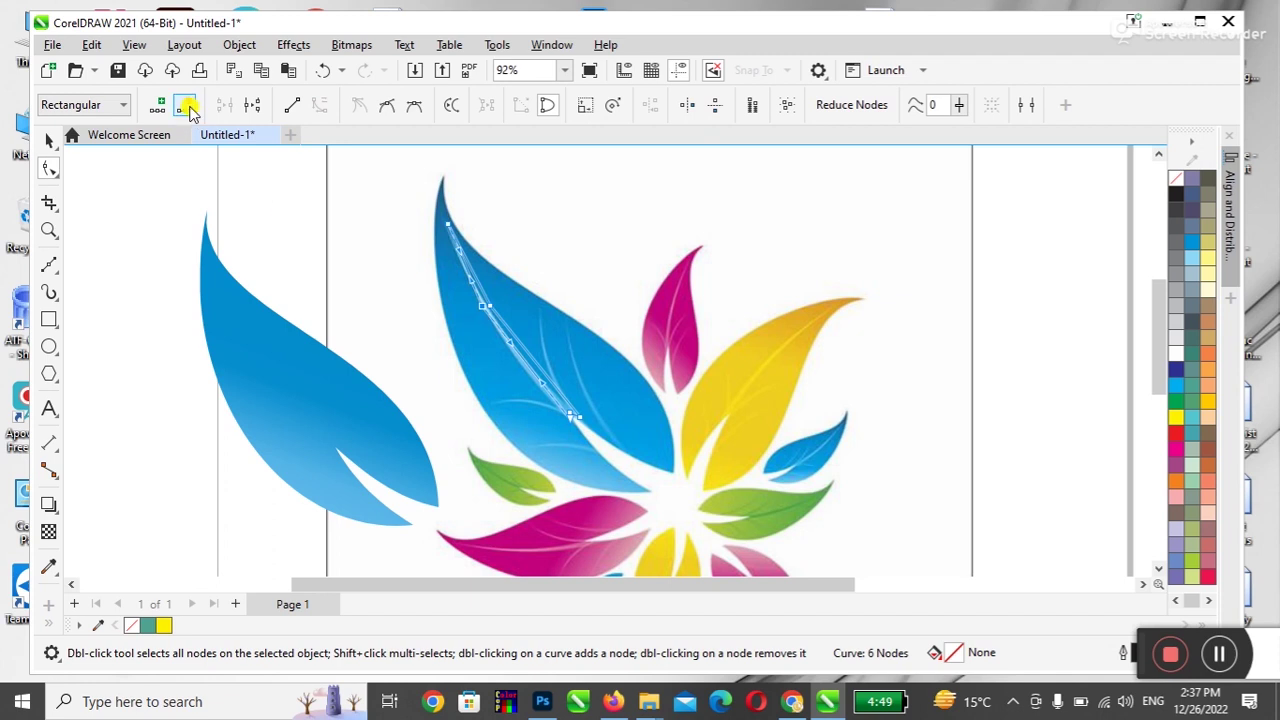
left_click(186, 106)
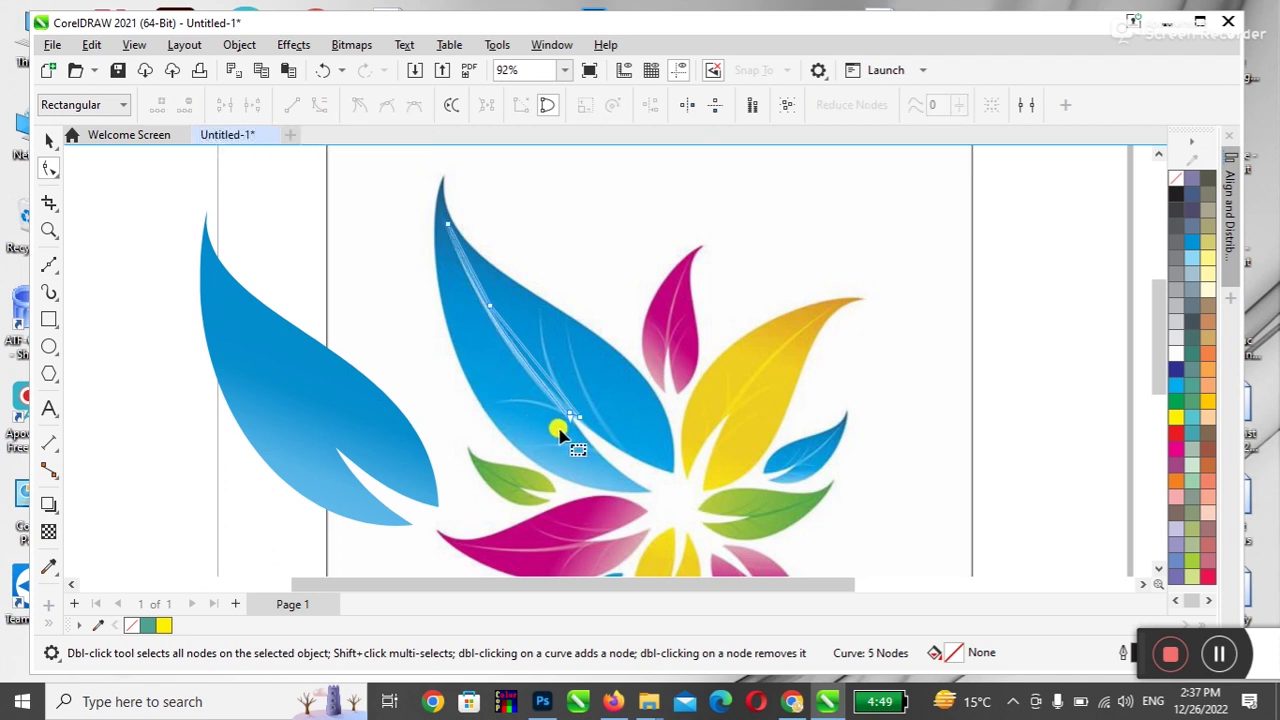
- Delete the middle node on the vein outline's right edge and adjust the handles so both edges follow the vein
left_click(569, 420)
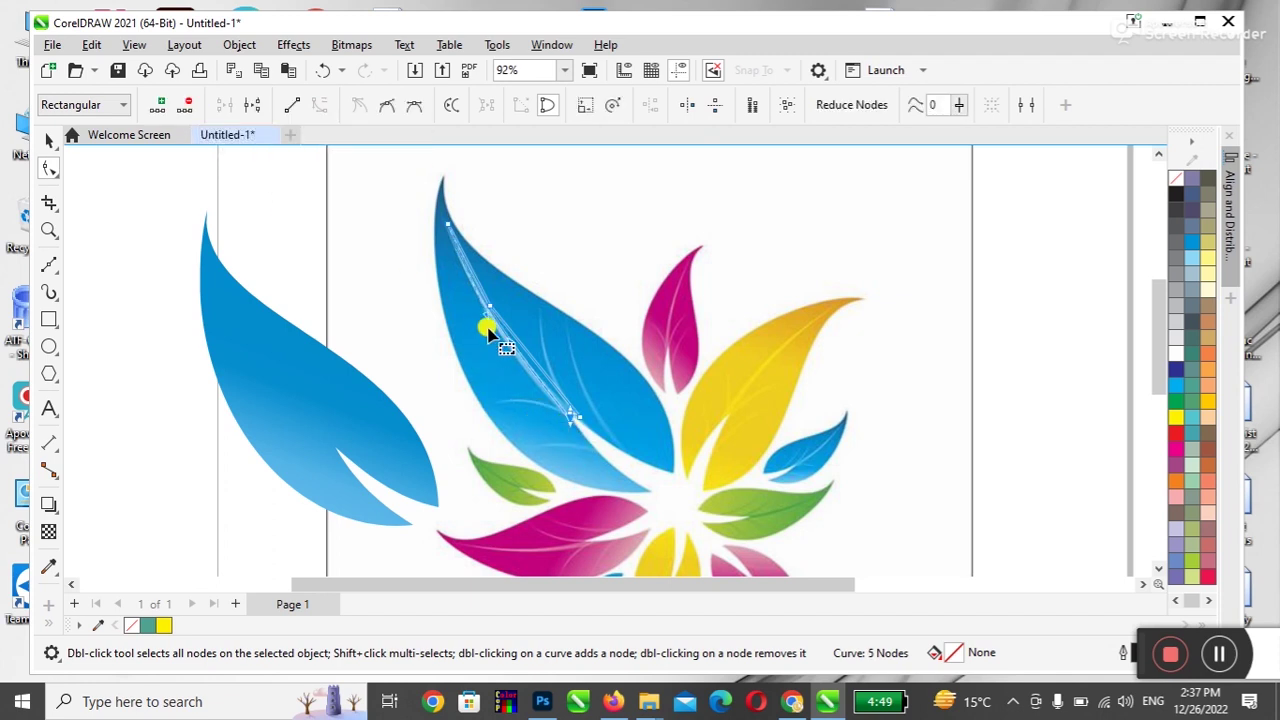
mouse_move(488, 318)
left_mouse_down()
mouse_move(466, 329)
mouse_move(514, 360)
mouse_move(491, 306)
left_mouse_up()
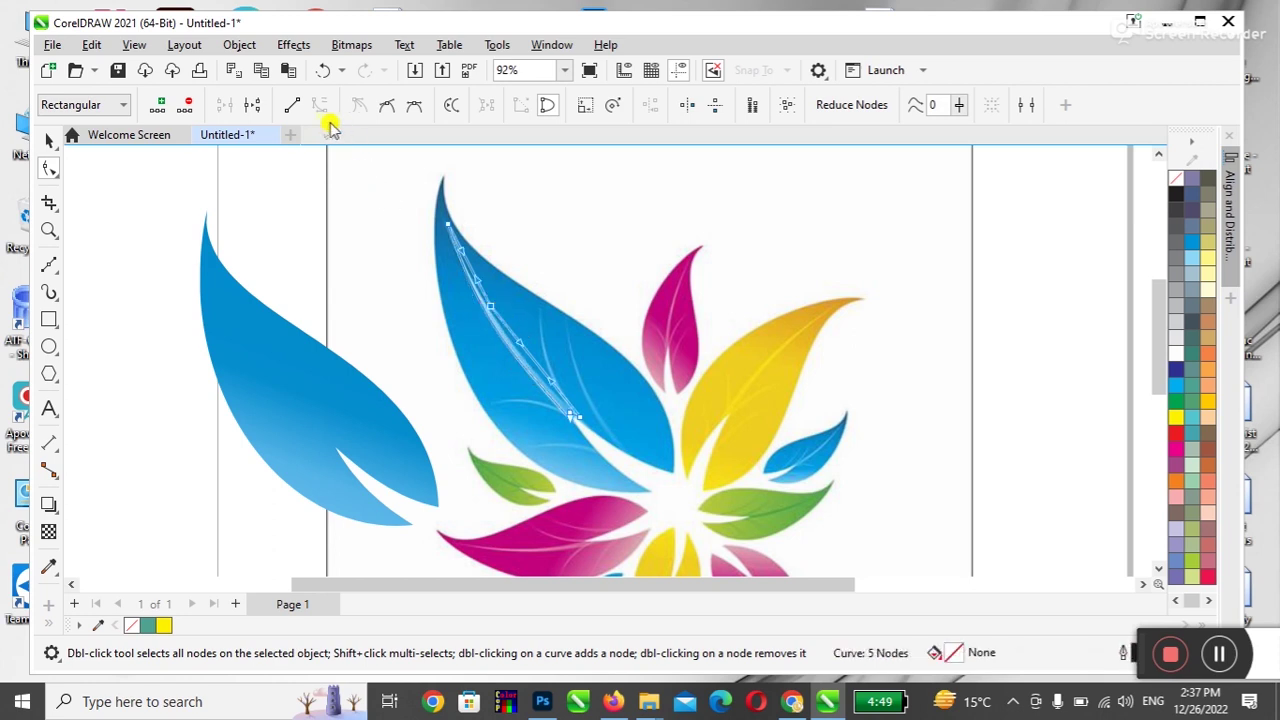
left_click(185, 104)
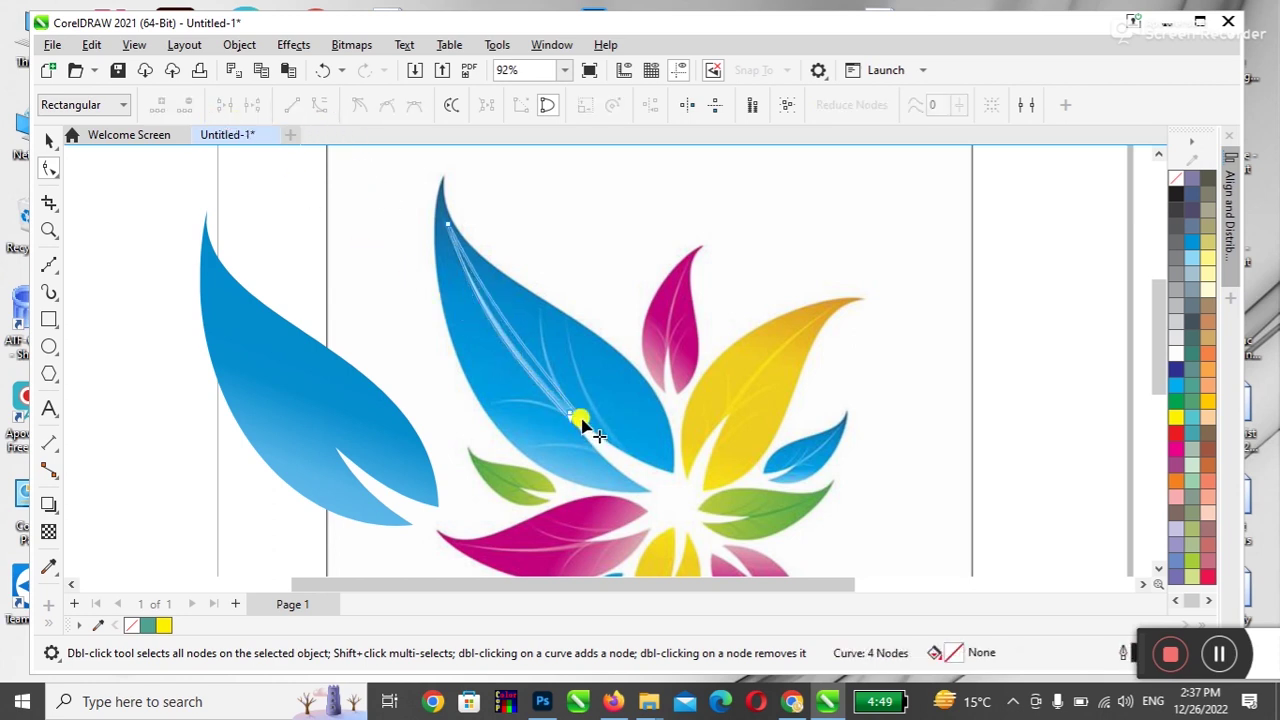
left_click(578, 417)
left_click_drag(525, 349, 484, 313)
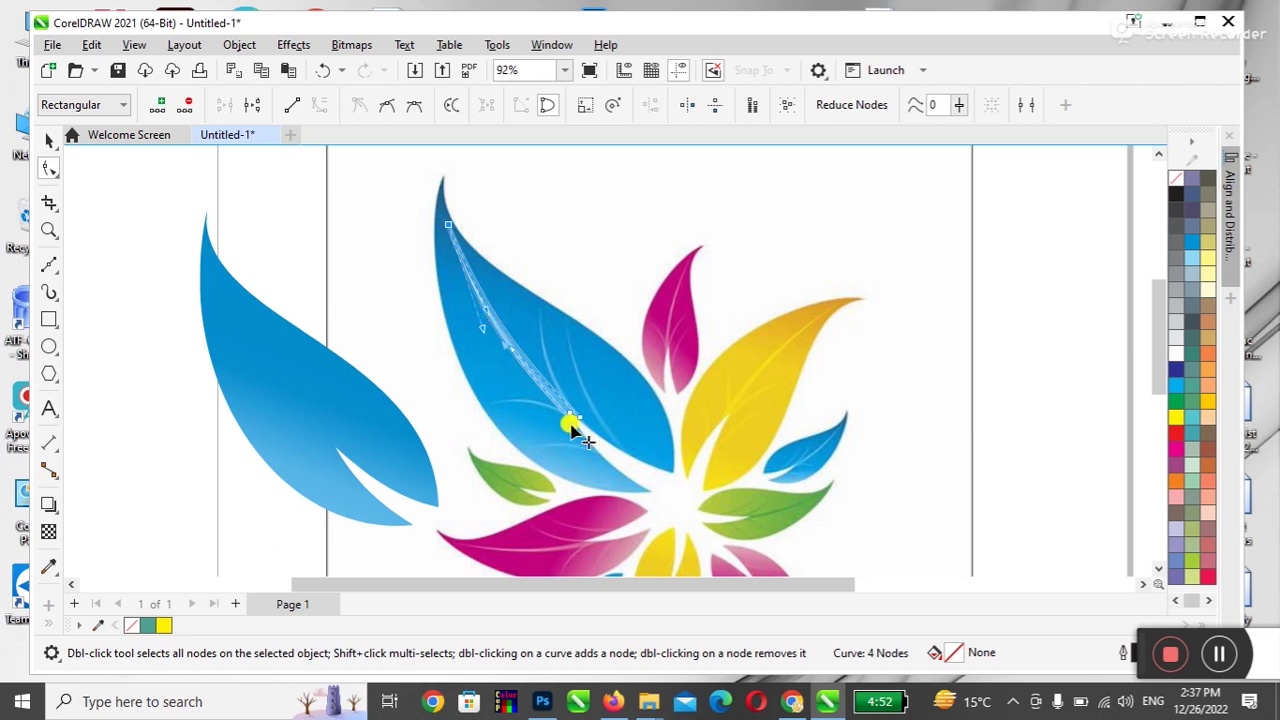
- Move the three nodes at the traced vein's forked base so it fits around the tip of the artwork leaf's white notch
key("z")
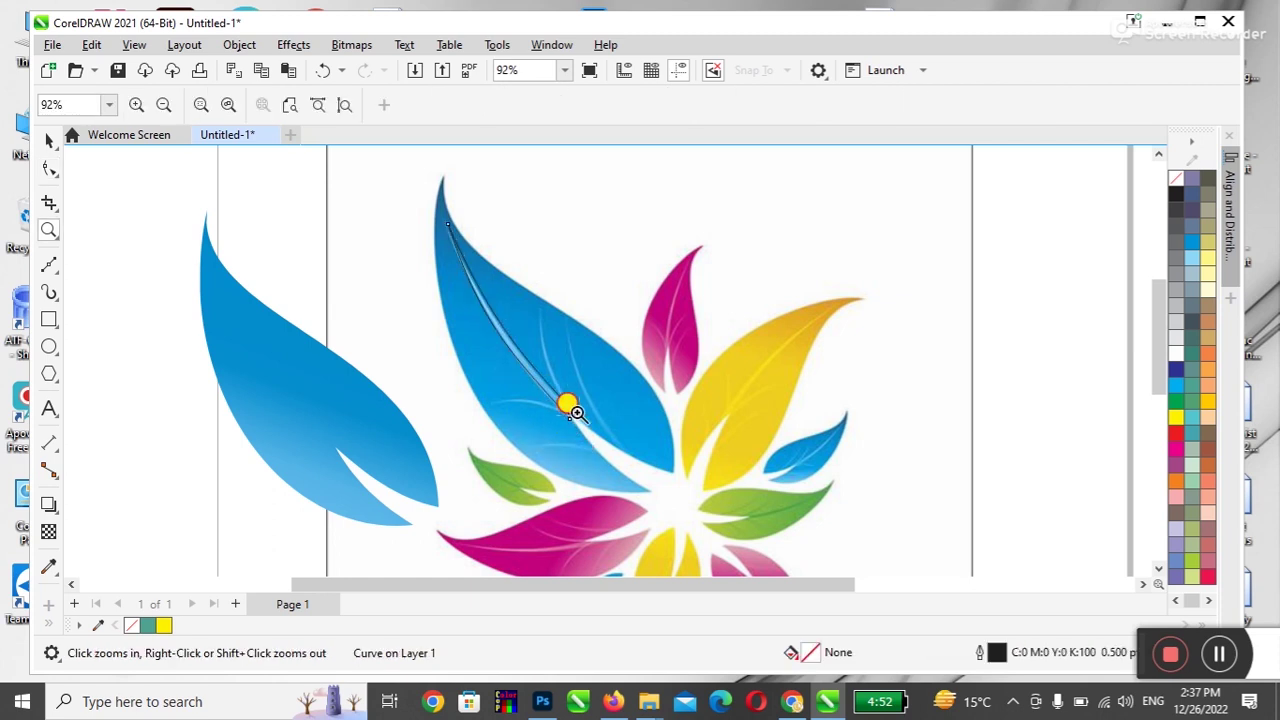
left_click_drag(571, 409, 608, 443)
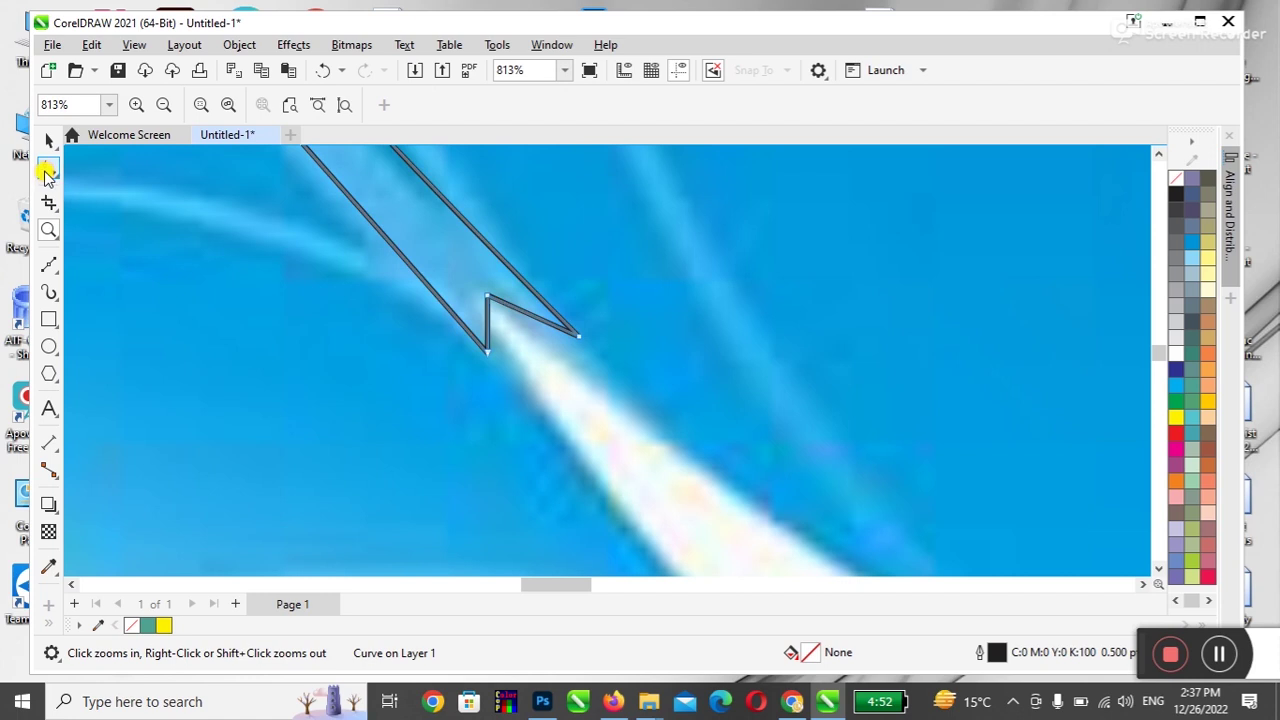
left_click(48, 169)
left_click(490, 300)
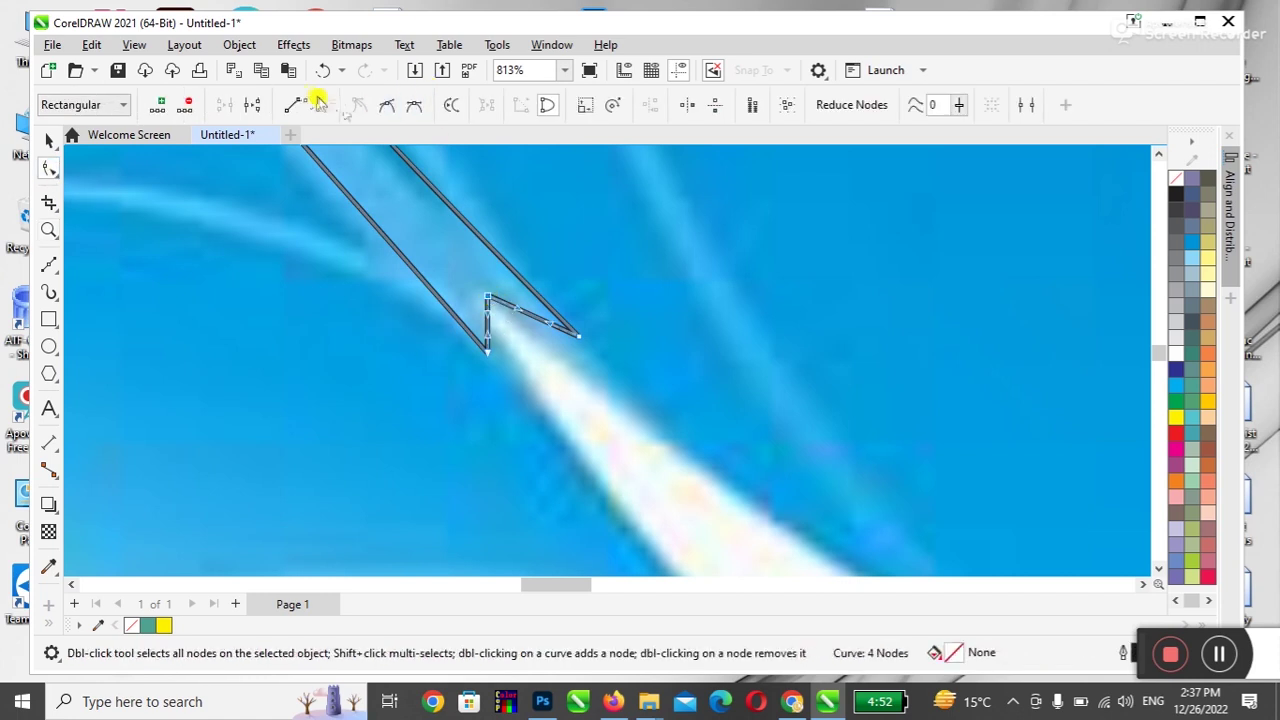
left_click_drag(578, 337, 566, 361)
left_click_drag(488, 356, 524, 388)
left_click_drag(492, 298, 484, 303)
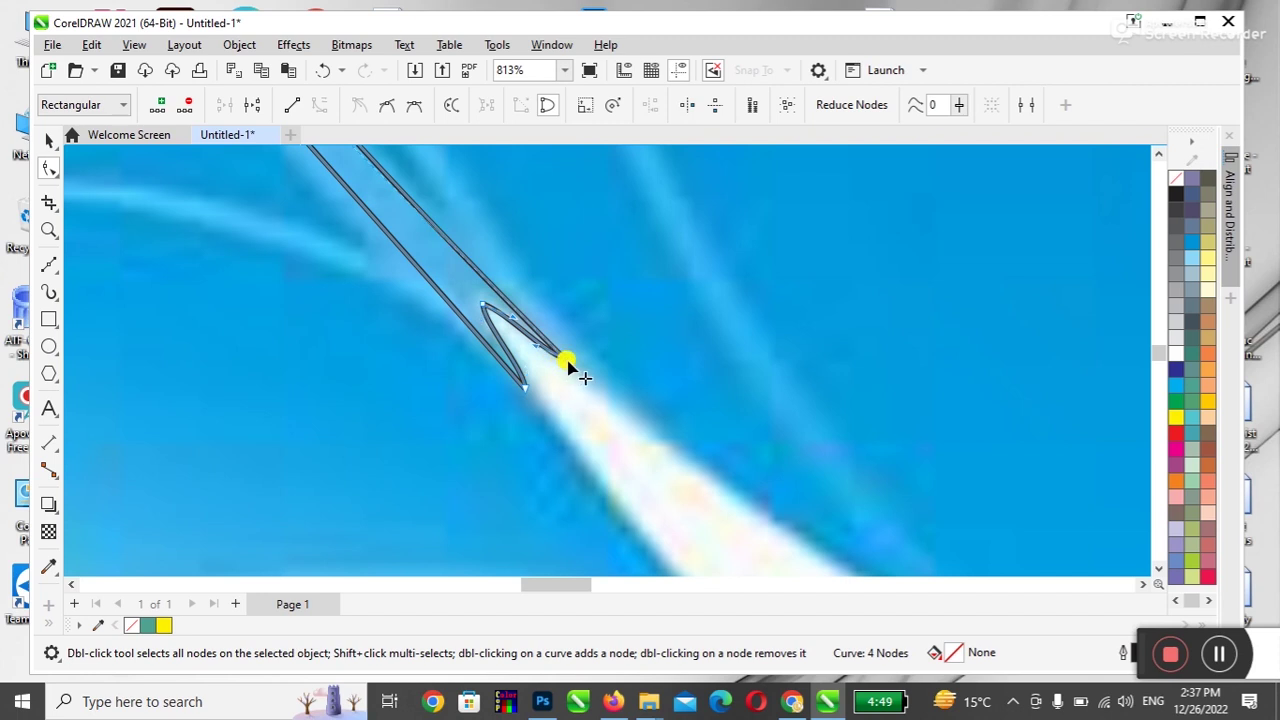
left_click_drag(537, 357, 565, 353)
scroll(590, 360, "down", 6)
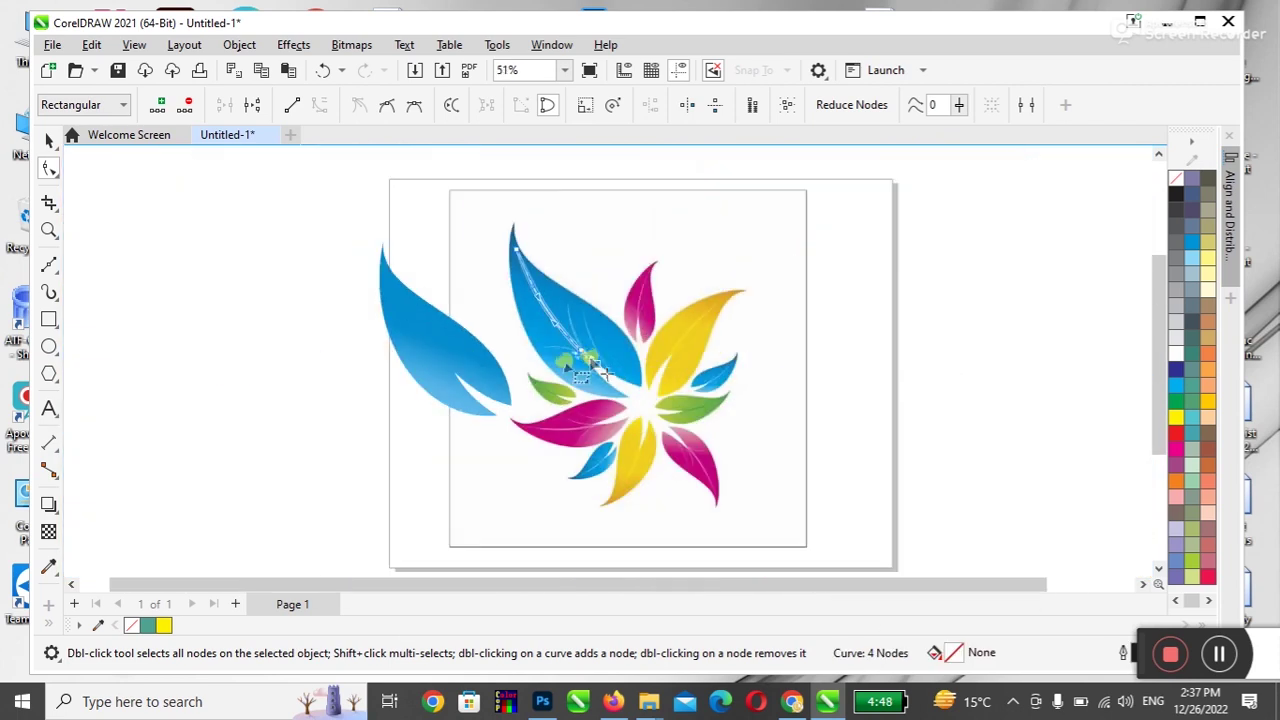
- Fill the traced vein with white and remove its outline
left_click(49, 141)
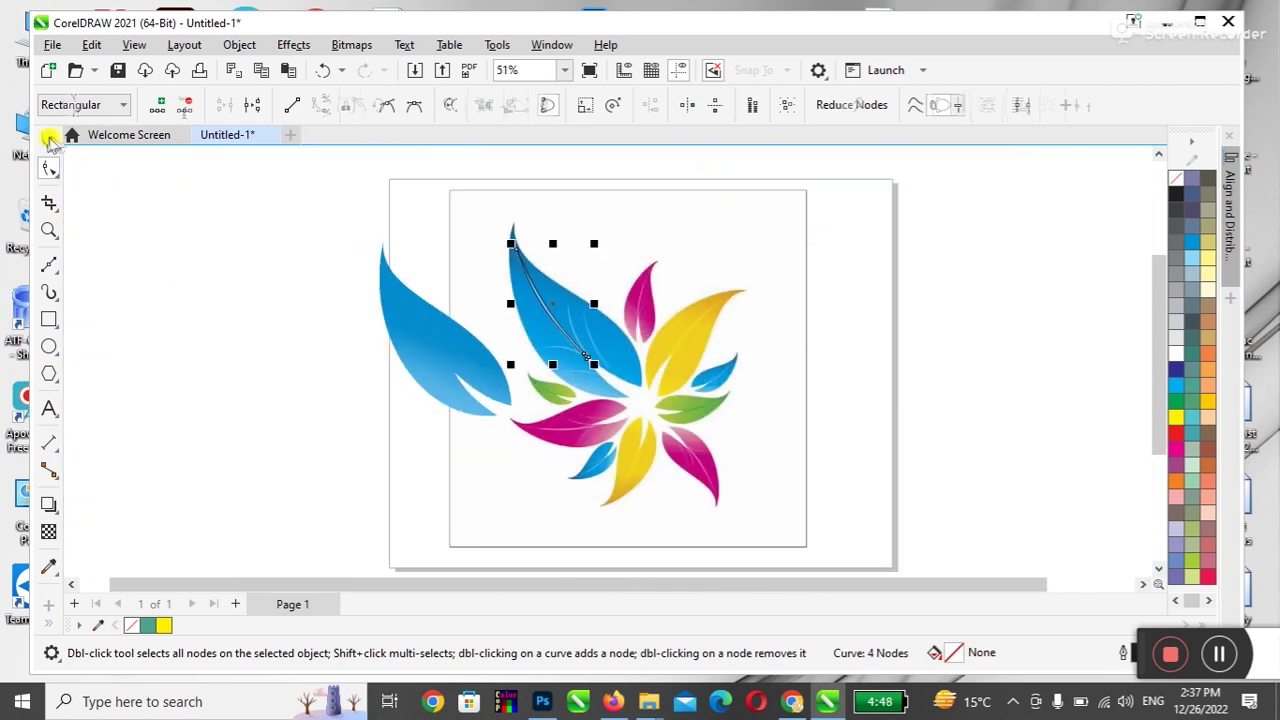
right_click(1174, 350)
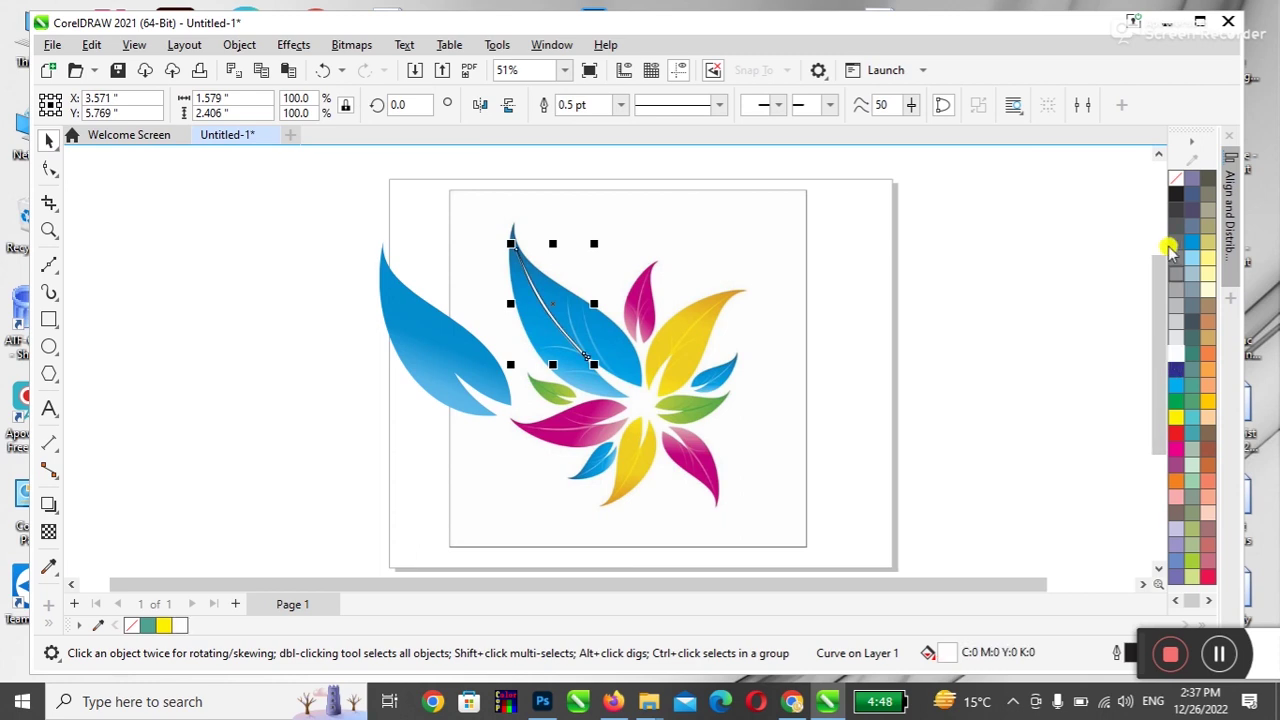
right_click(1176, 180)
left_click(1150, 207)
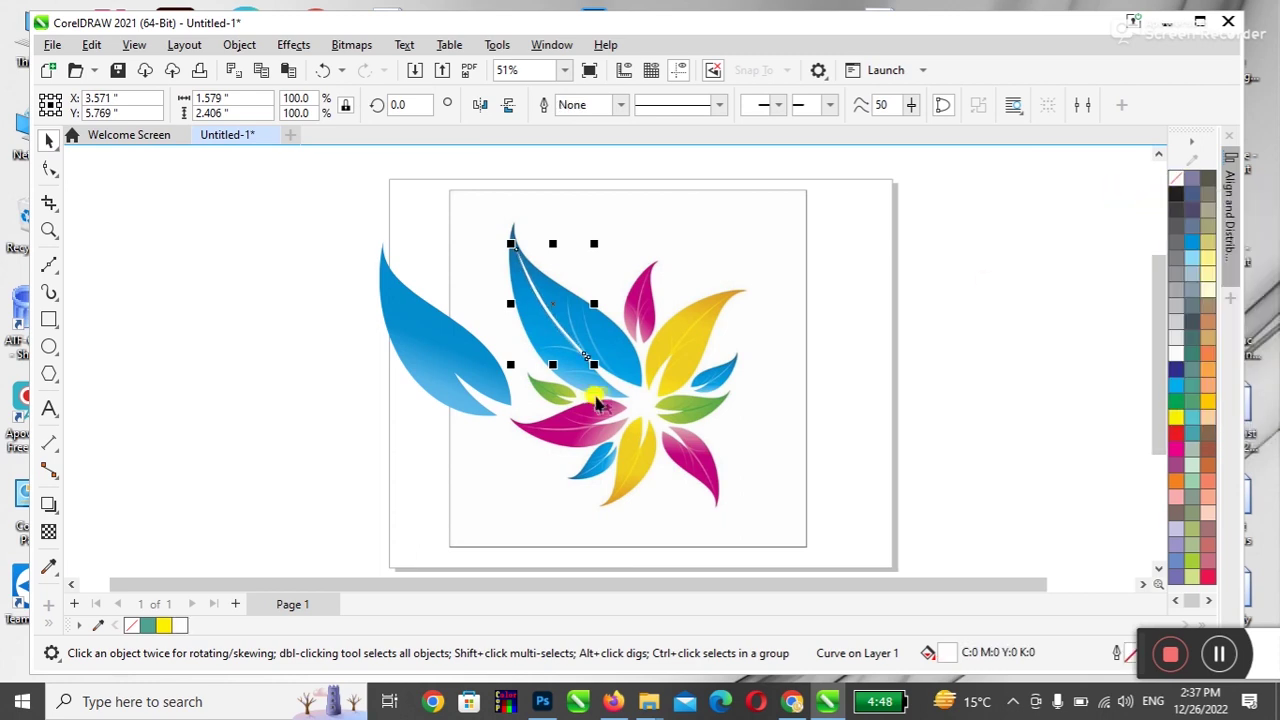
- Move the white vein onto the gradient-filled leaf and align its forked base with the tip of the leaf's notch
left_click_drag(567, 342, 430, 356)
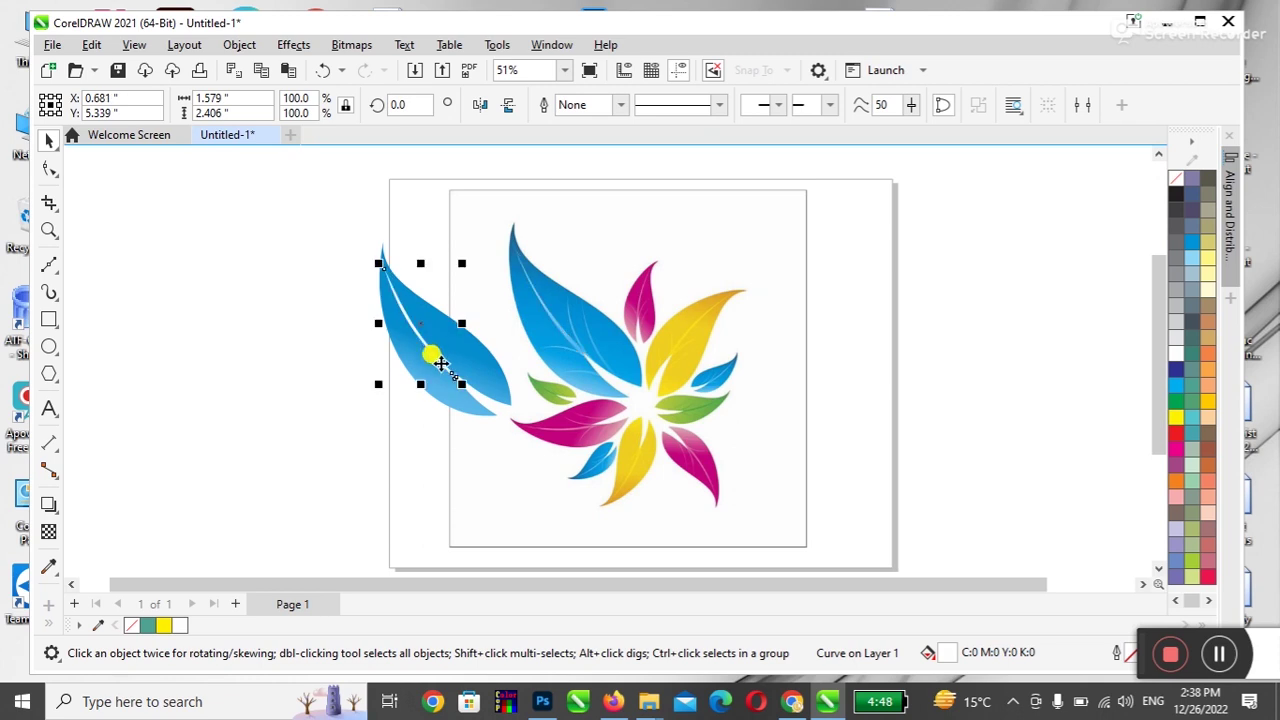
left_click(306, 389)
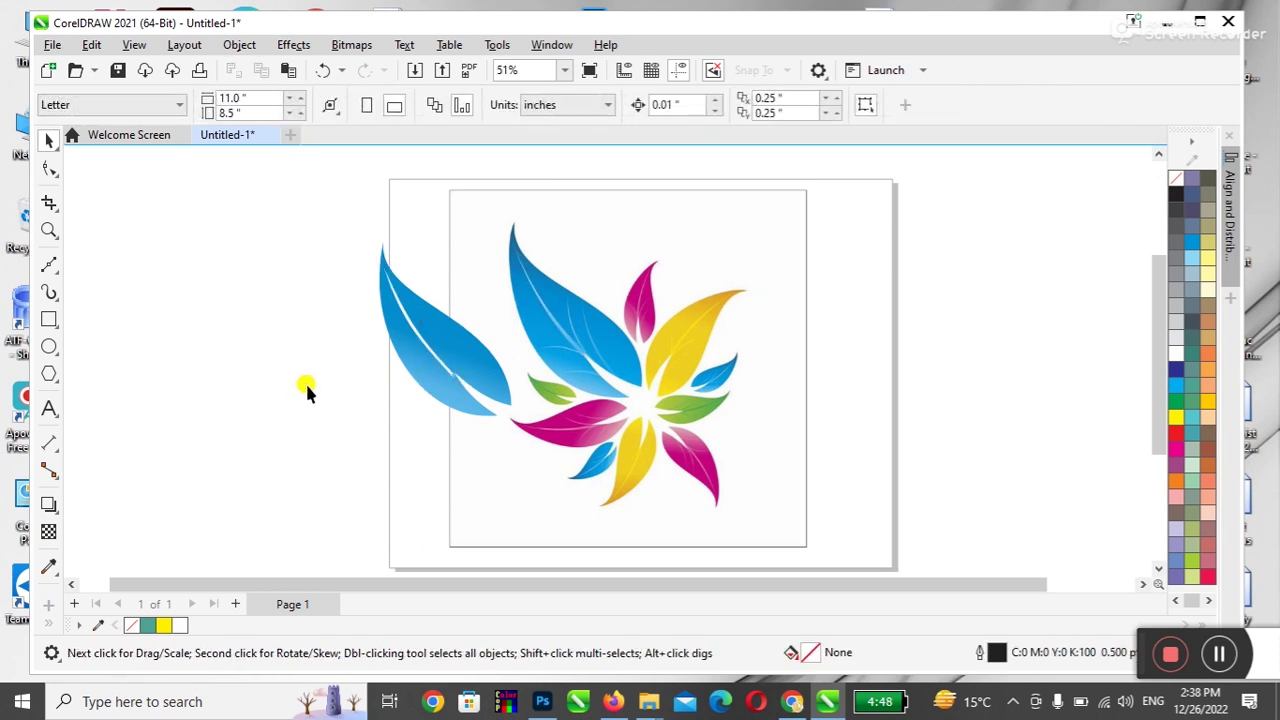
key("z")
left_click_drag(354, 251, 543, 411)
left_click(48, 140)
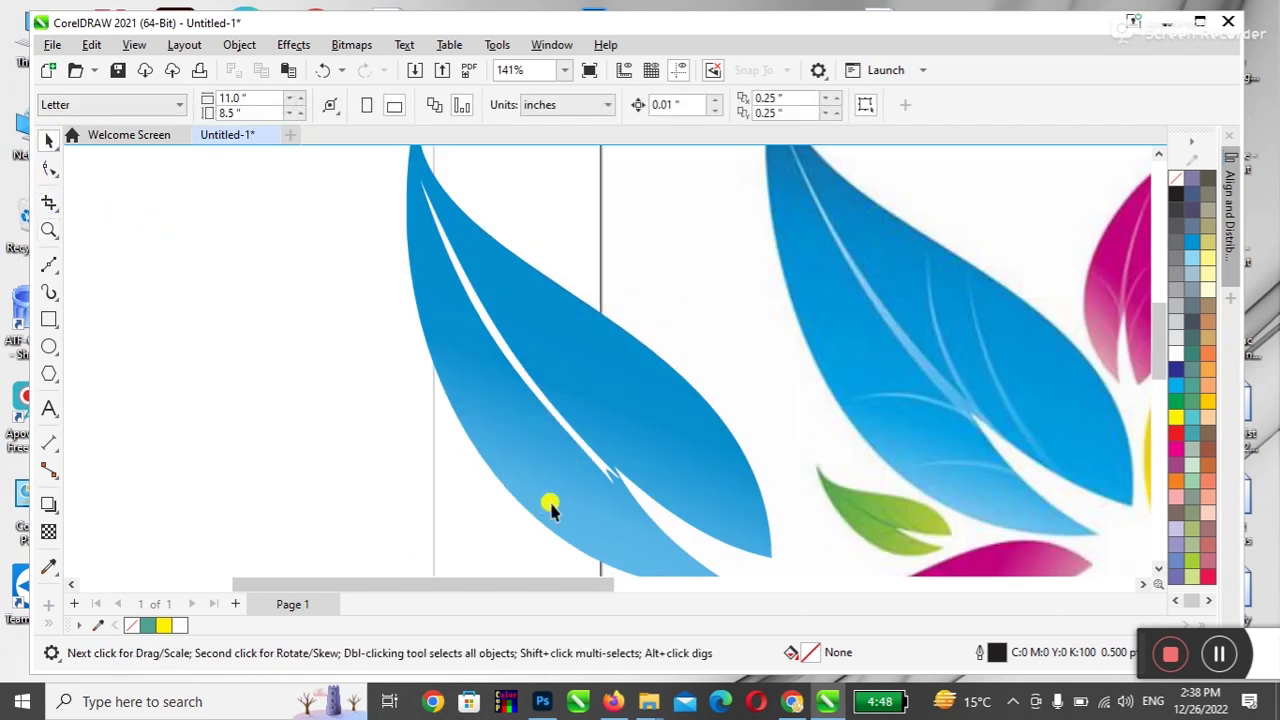
left_click(605, 470)
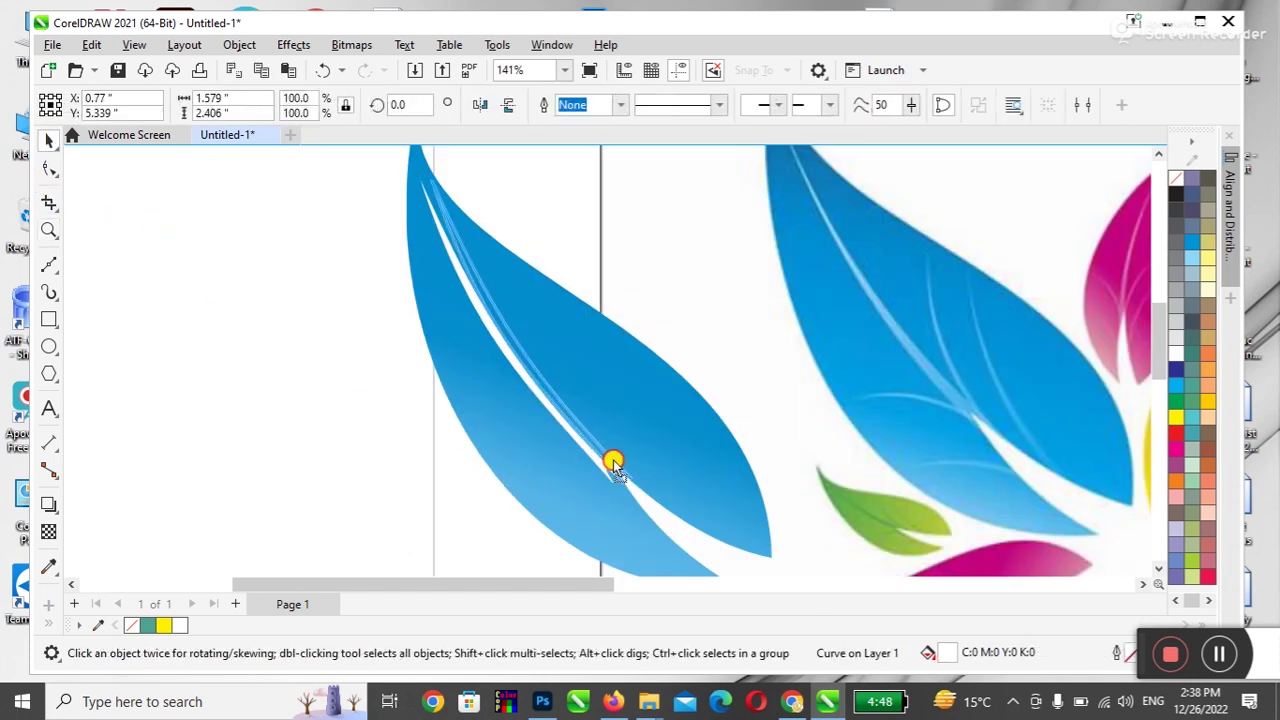
left_click_drag(613, 461, 603, 478)
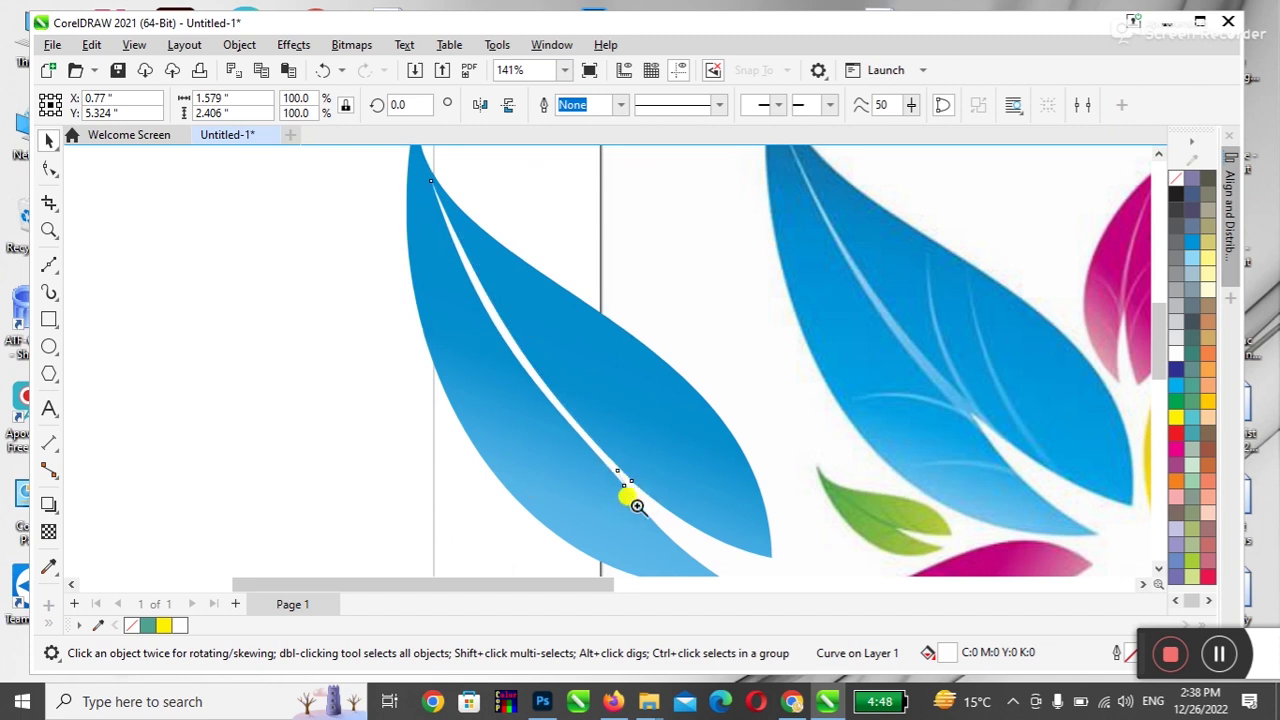
- Adjust the nodes at the white vein's base so its edges run flush into the edges of the leaf's notch
key("z")
left_click_drag(594, 446, 674, 514)
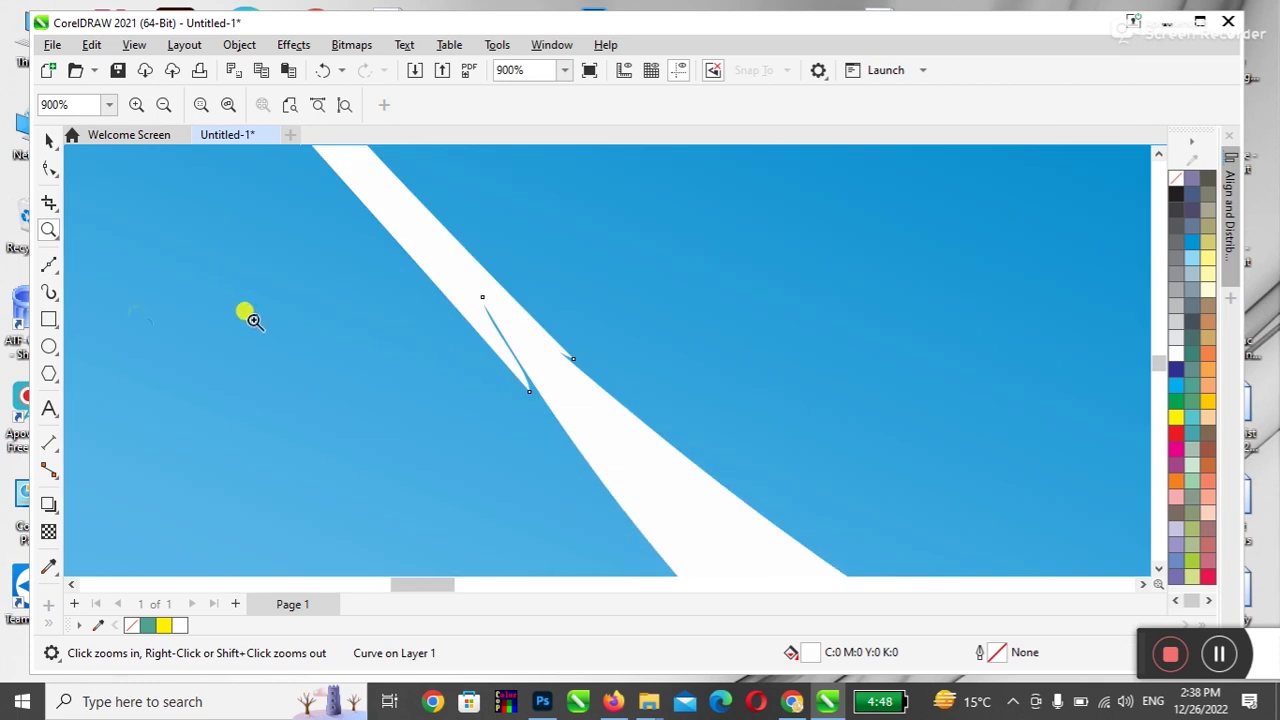
left_click(48, 168)
left_click(574, 360)
left_click_drag(576, 362, 524, 375)
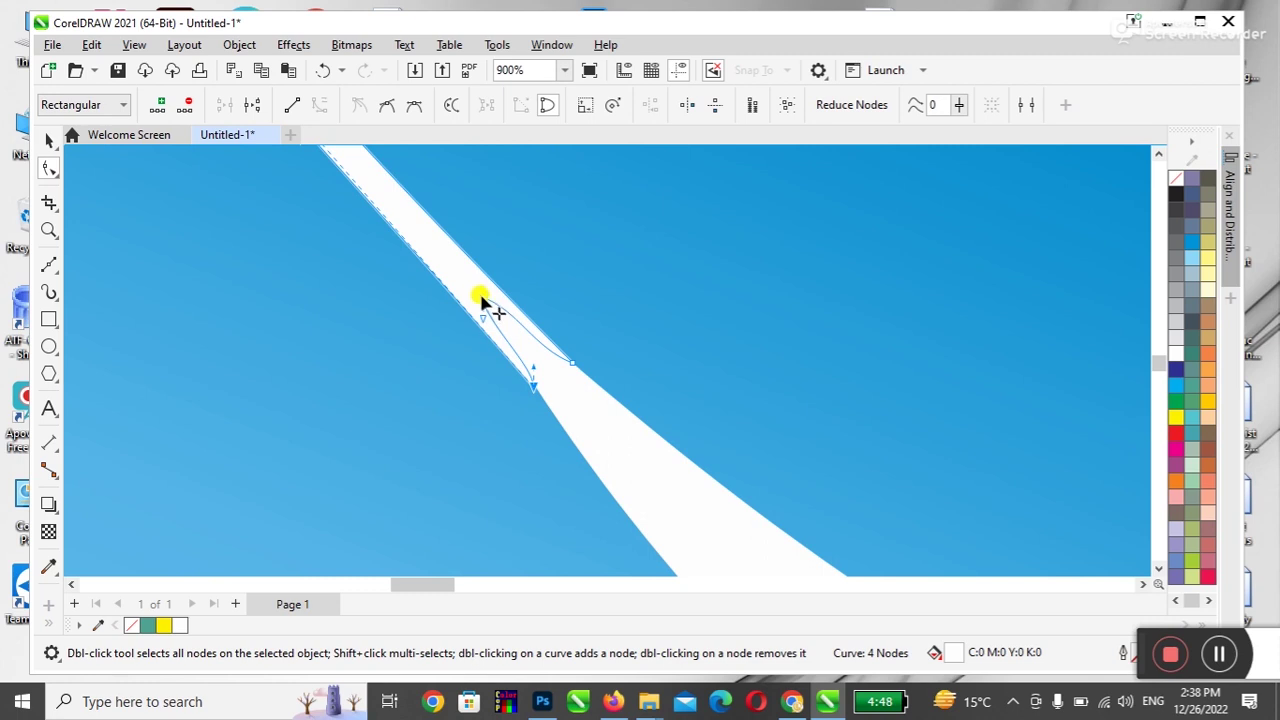
left_click(50, 140)
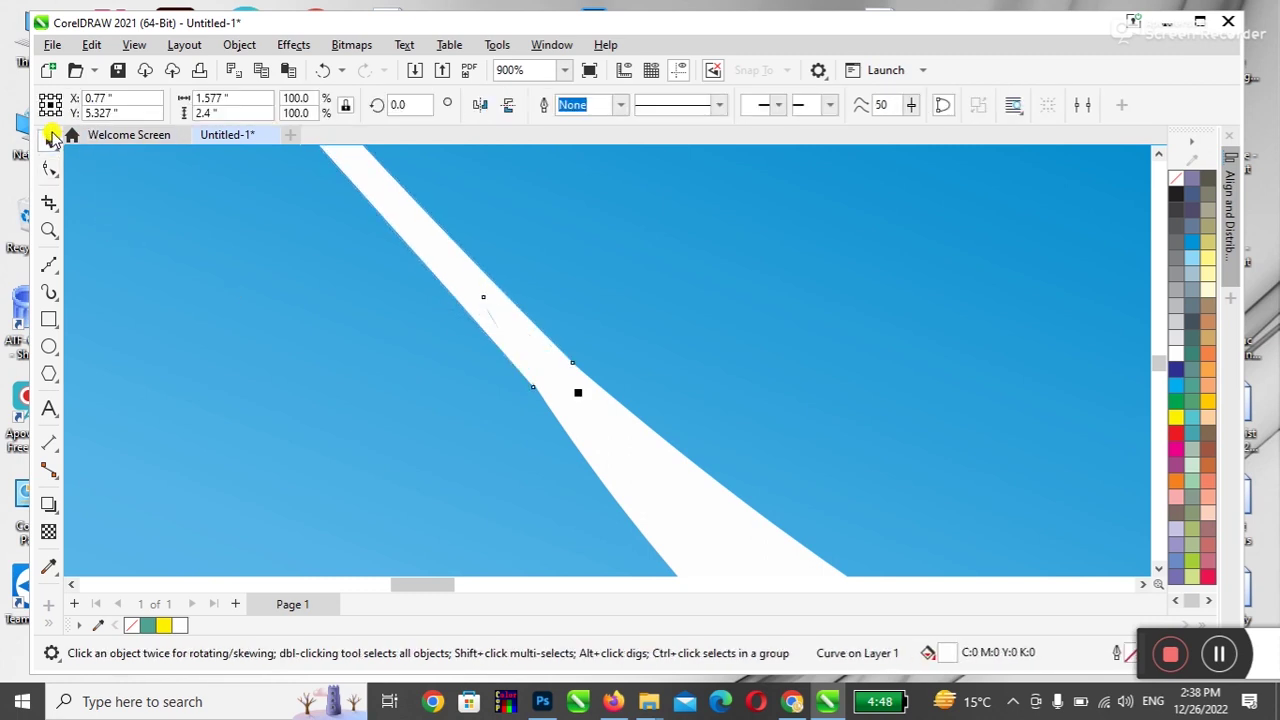
- Place a duplicate of the white vein between the two blue leaves and fill it with peach (C:0 M:40 Y:40 K:0)
scroll(286, 335, "down", 8)
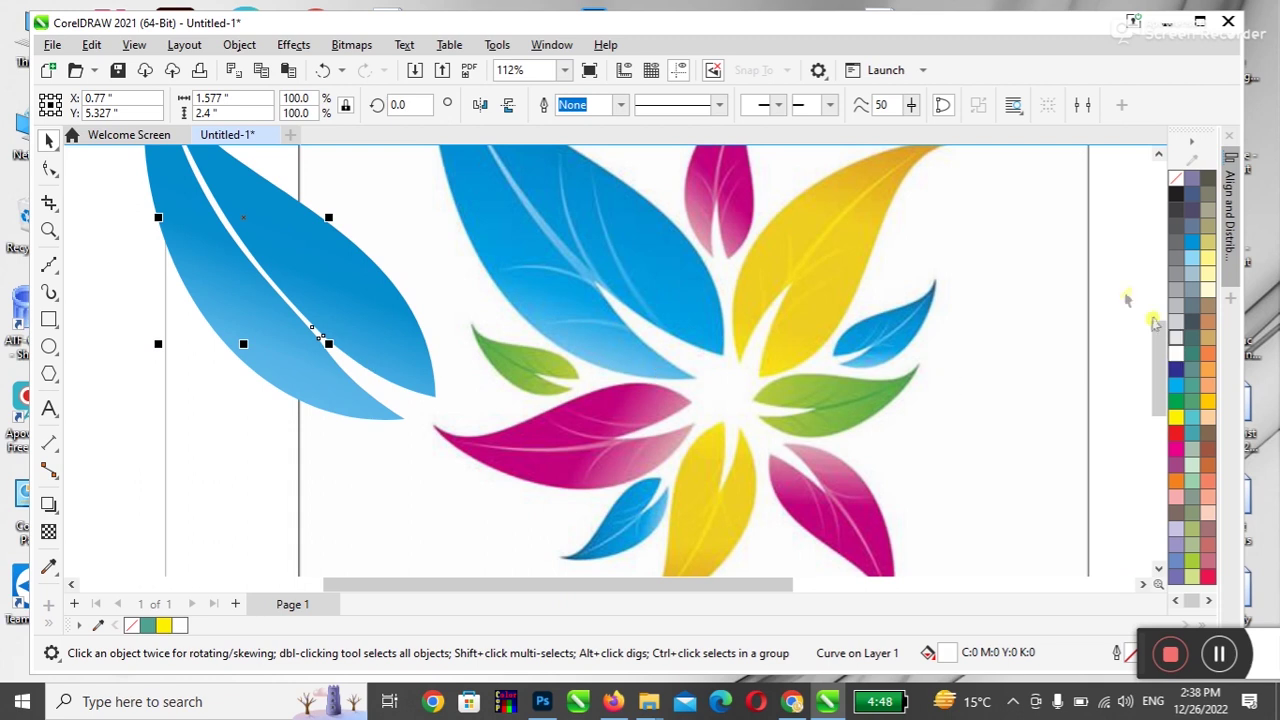
left_click(1158, 153)
left_click_drag(278, 375, 440, 367)
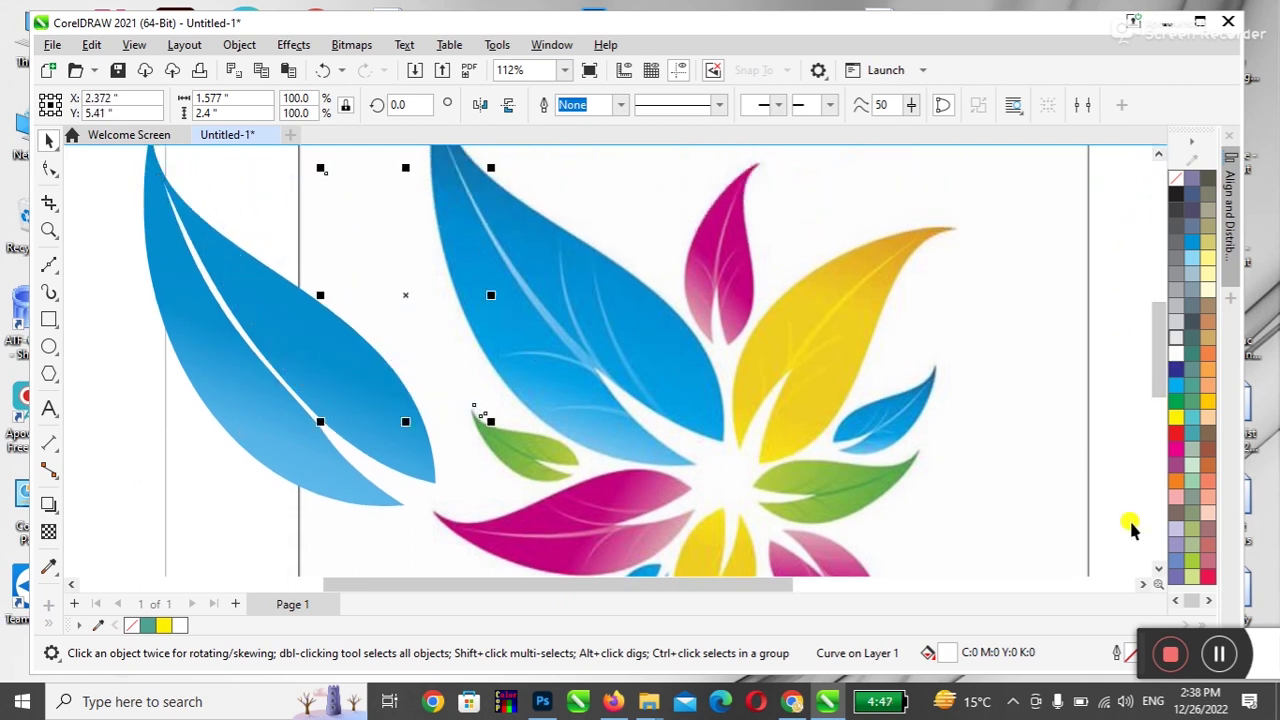
right_click(1208, 496)
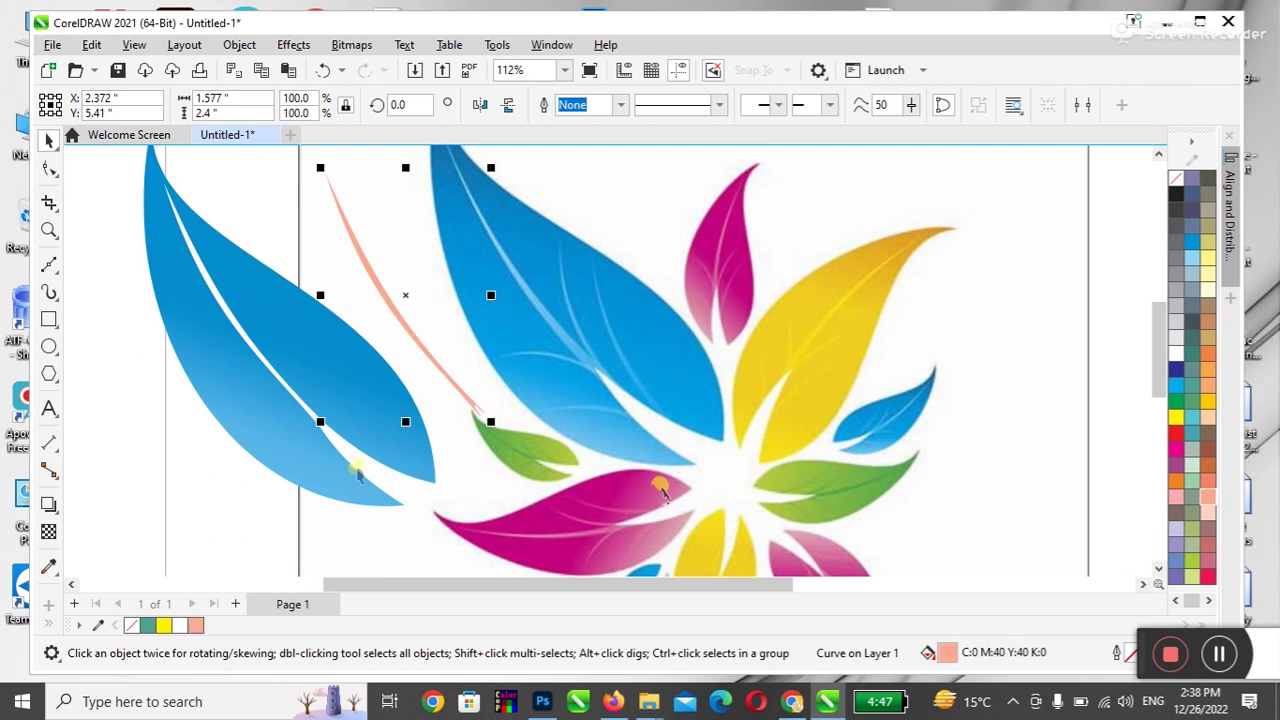
- Reshape the curved edges of the white vein on the gradient-filled leaf with the Shape tool
left_click(257, 360)
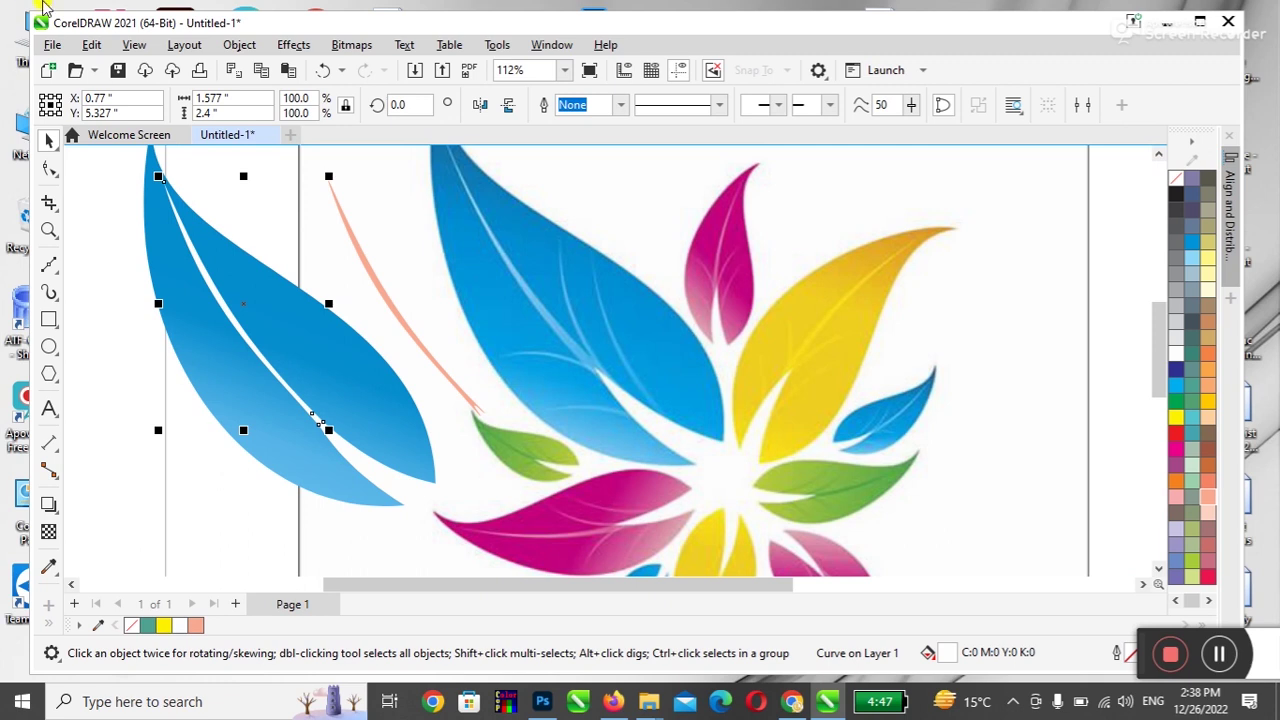
left_click(49, 168)
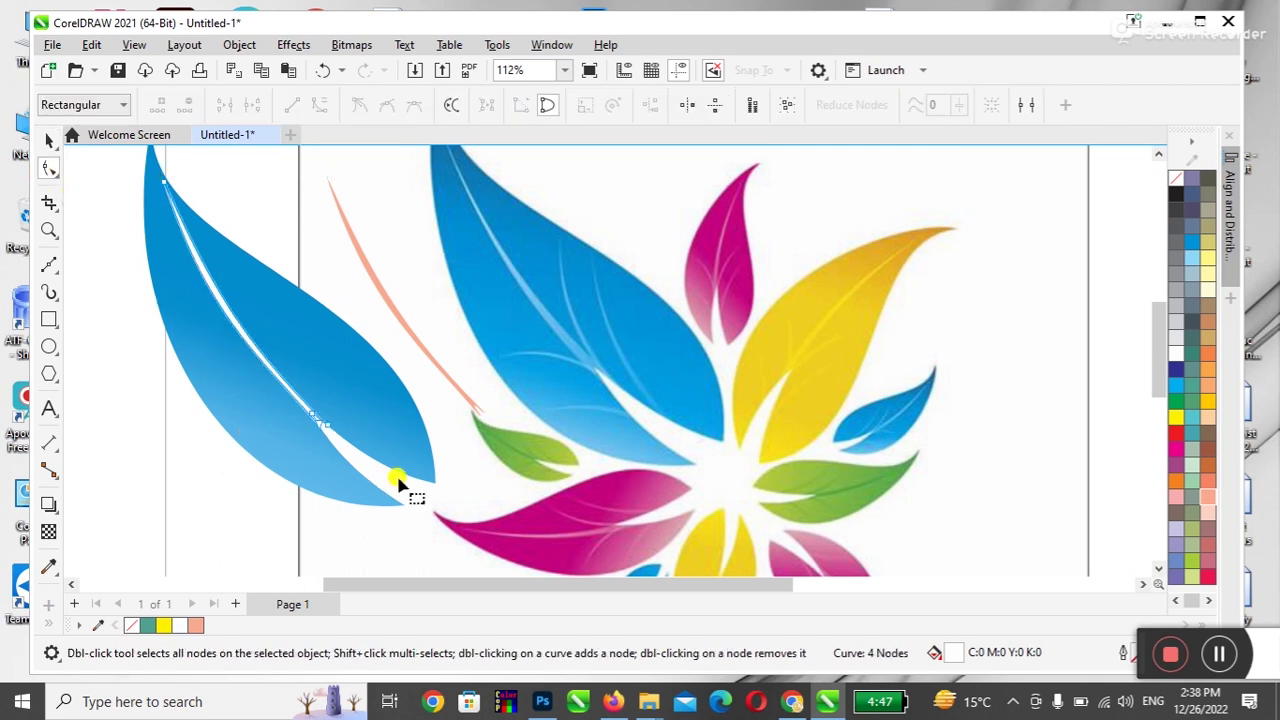
left_click(313, 420)
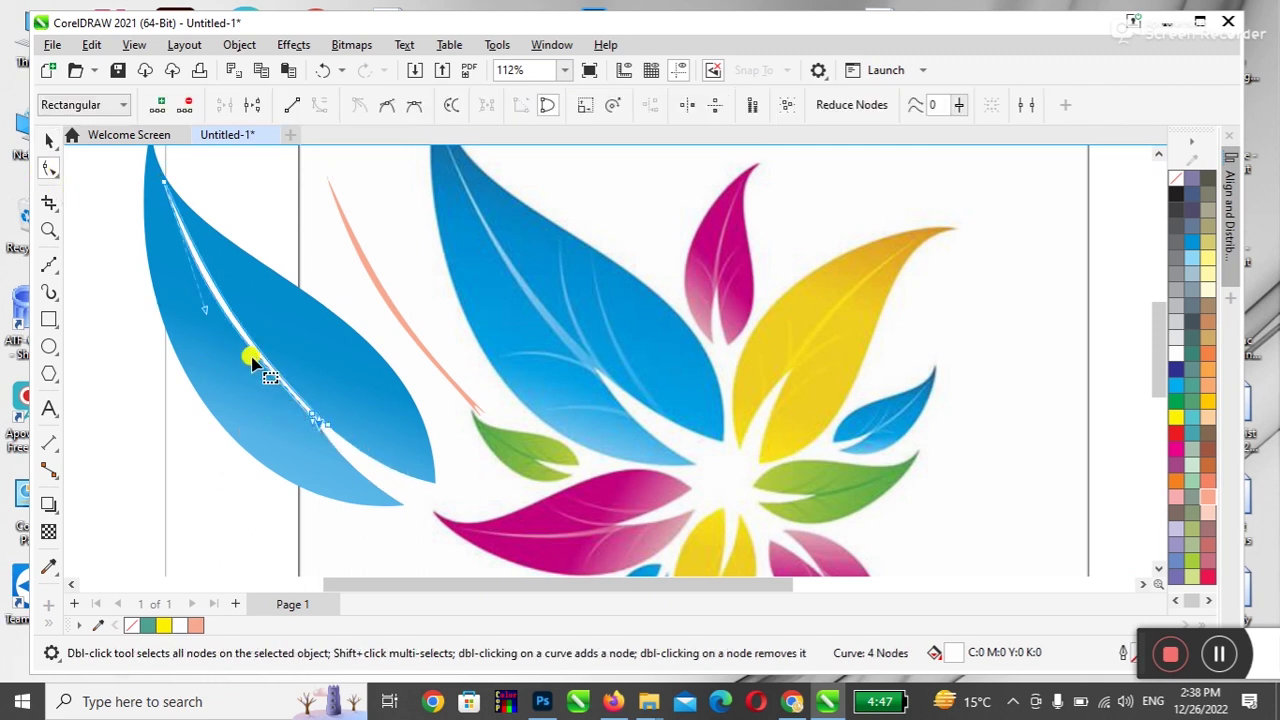
left_click_drag(255, 357, 253, 363)
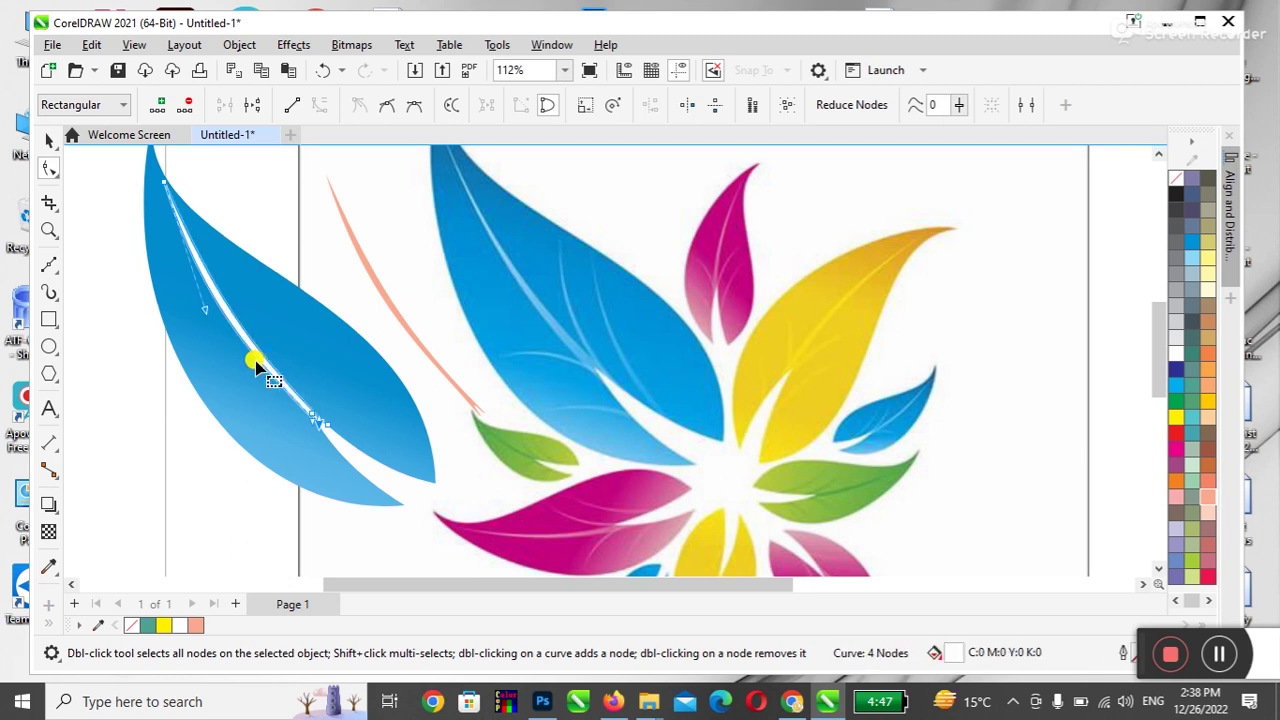
left_click(212, 313)
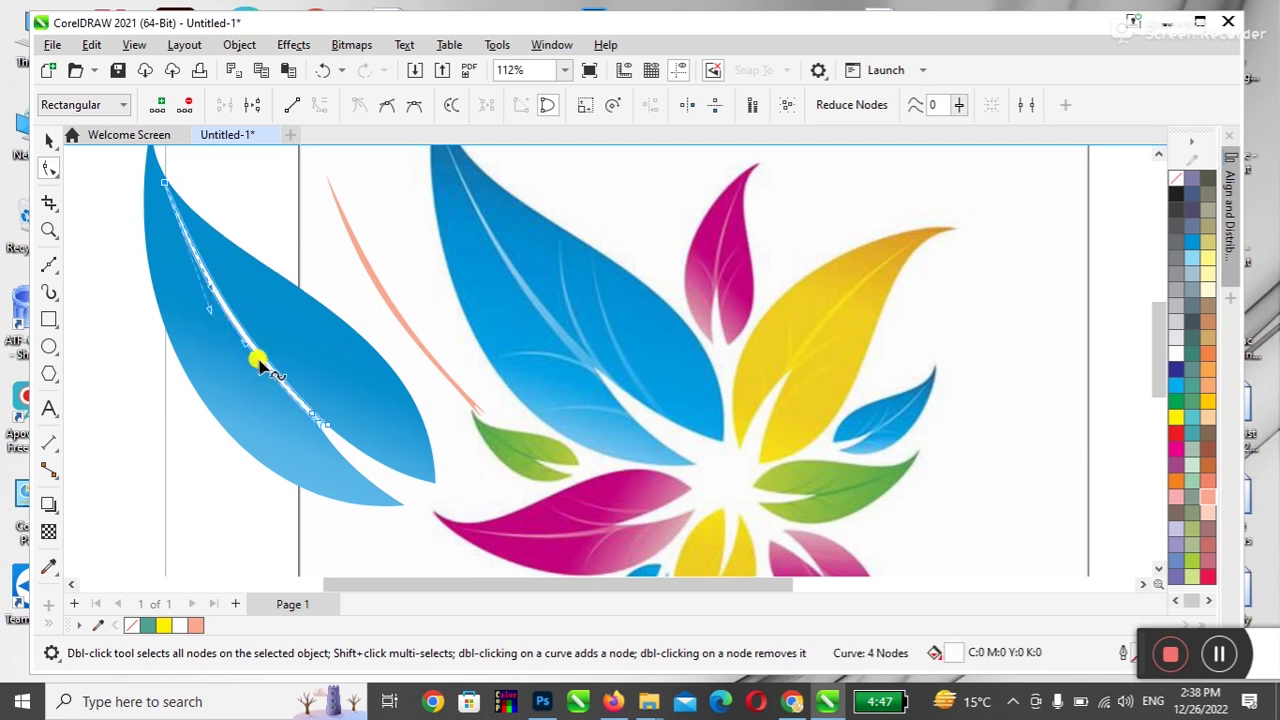
left_click_drag(254, 362, 249, 372)
left_click(48, 140)
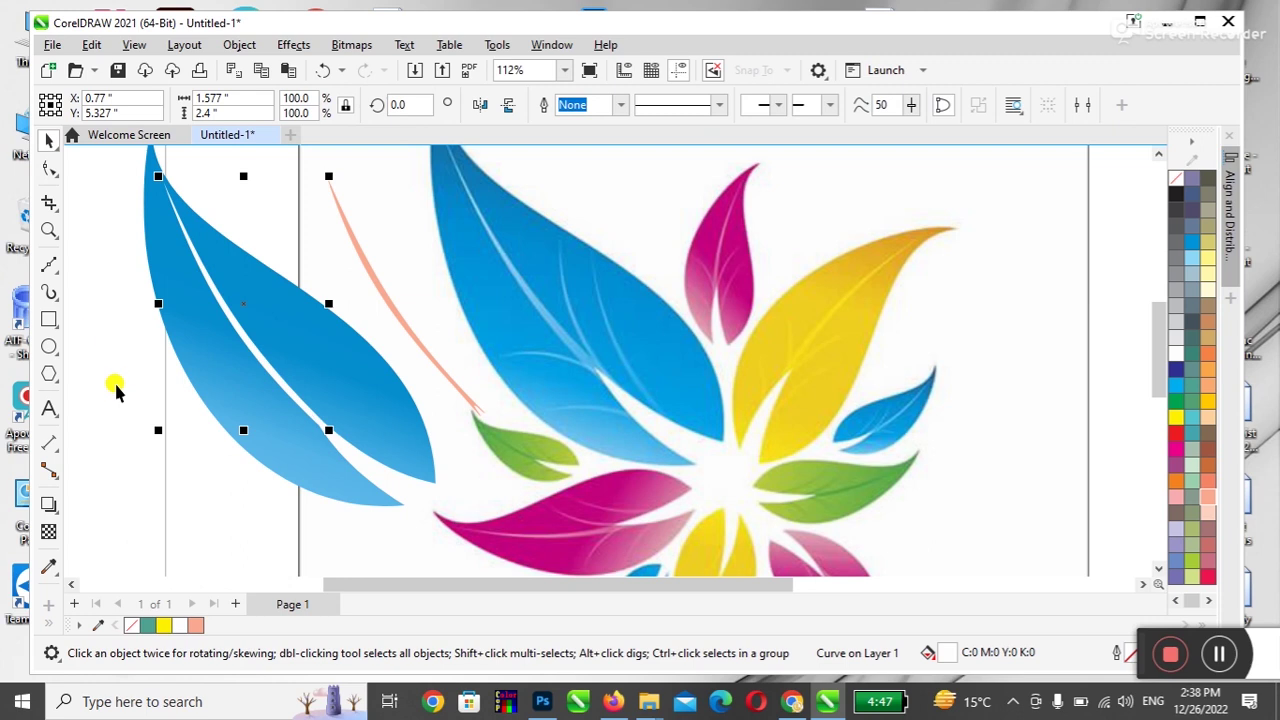
- Extend the white vein's upper end node closer to the leaf's tip and deselect the vein
left_click(48, 168)
left_click_drag(164, 187, 151, 166)
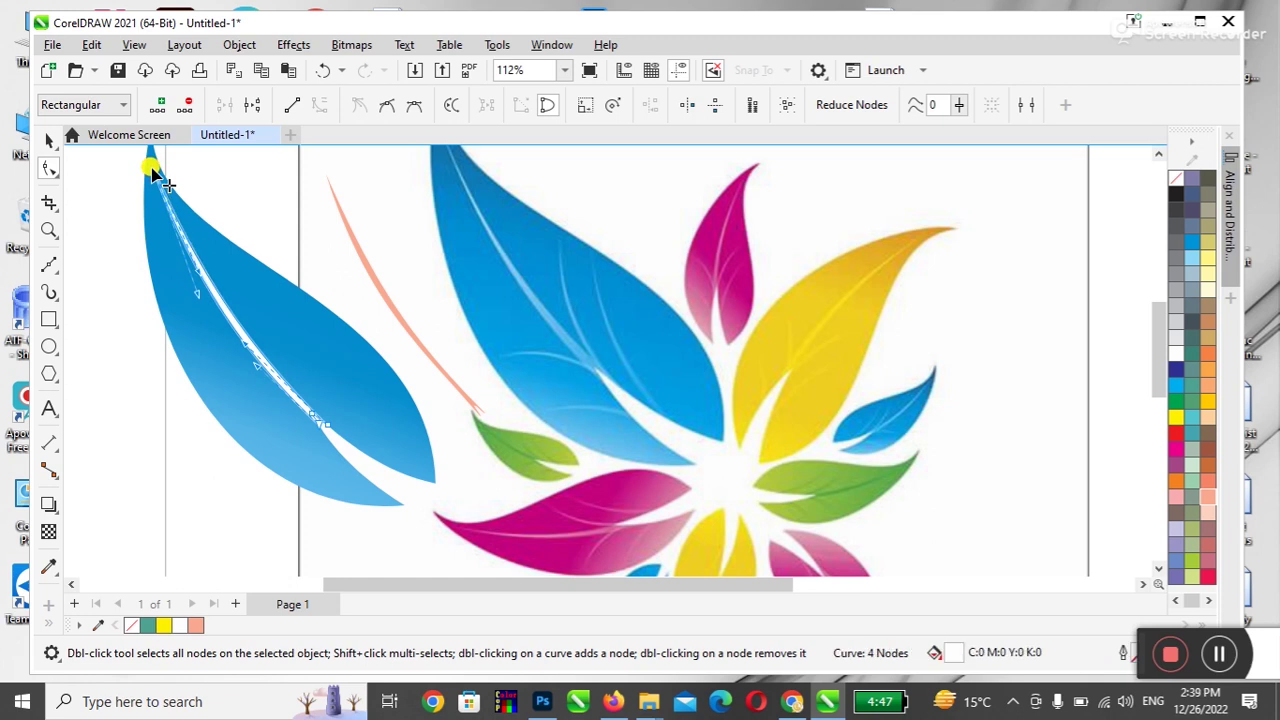
left_click(48, 140)
left_click(115, 303)
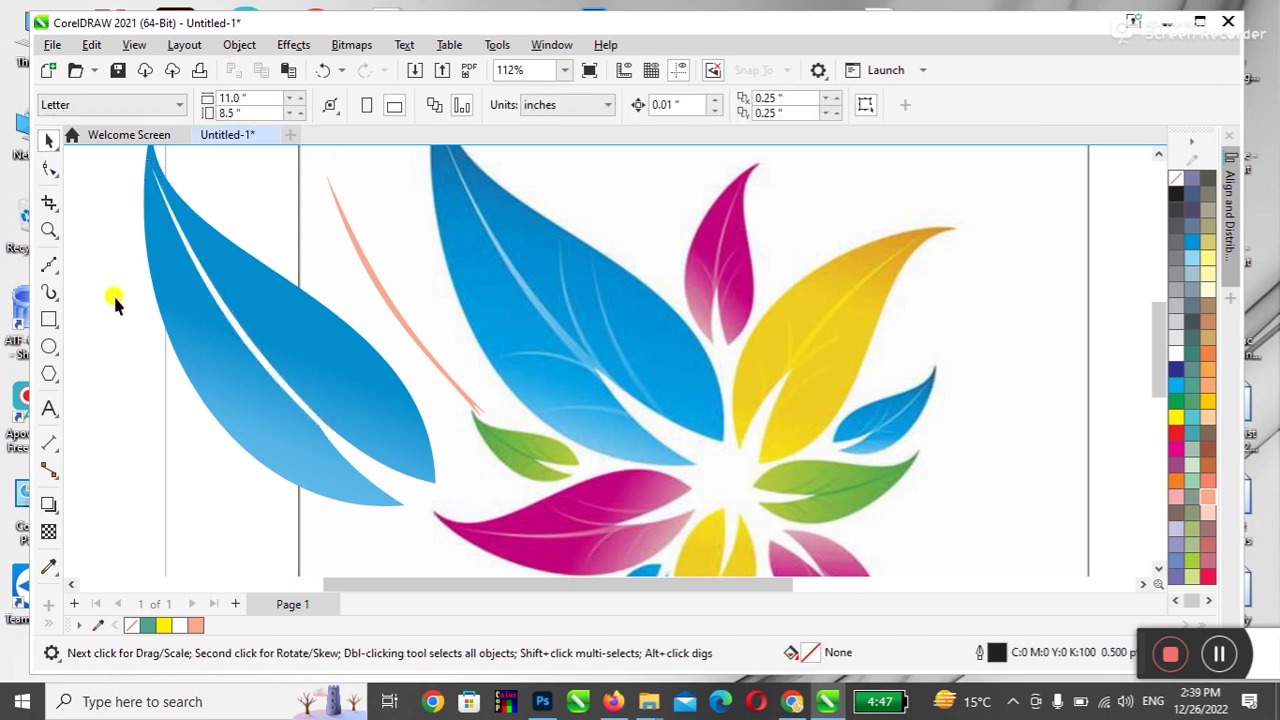
- Apply a uniform transparency of 68 to the white vein on the gradient-filled leaf and deselect it
left_click(289, 393)
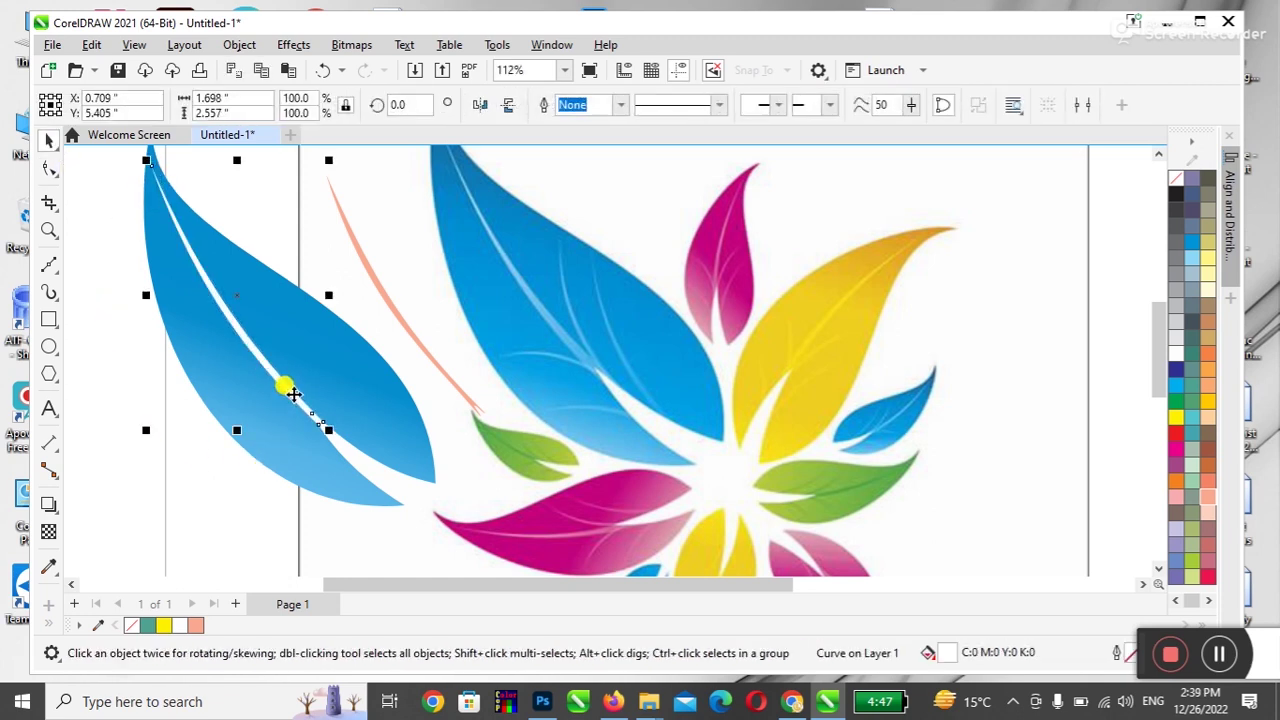
left_click(56, 515)
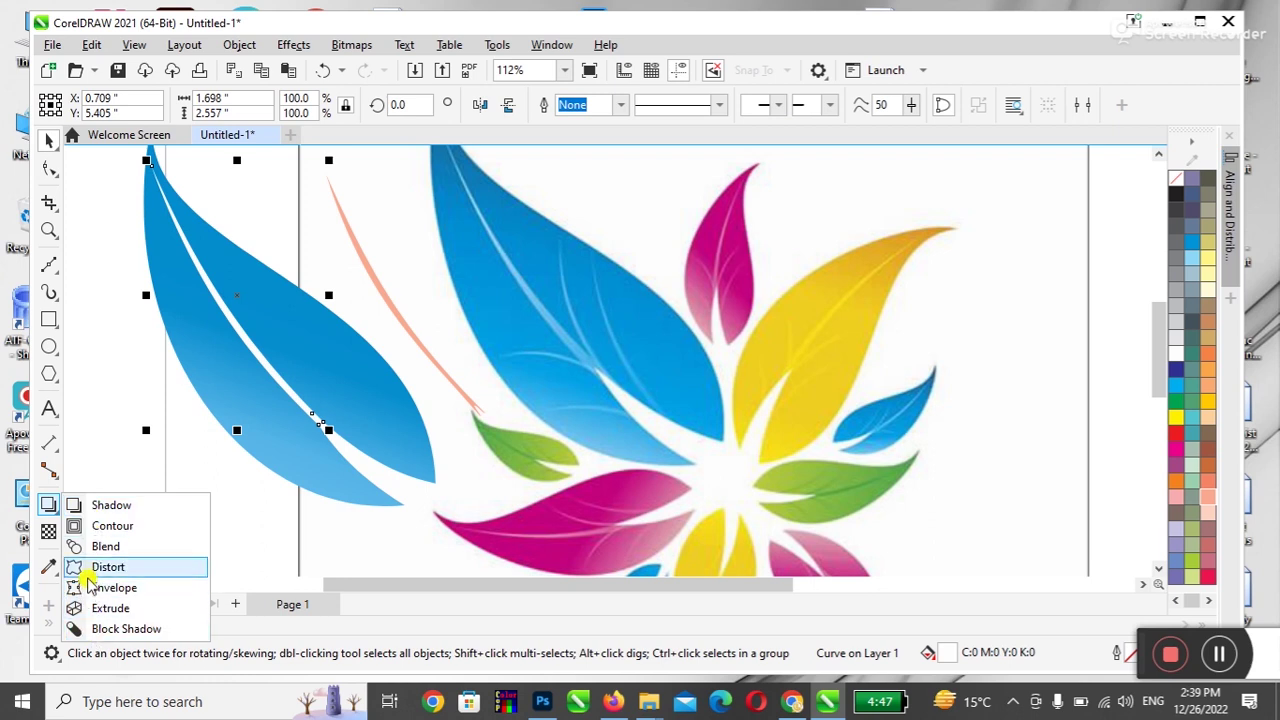
left_click(105, 506)
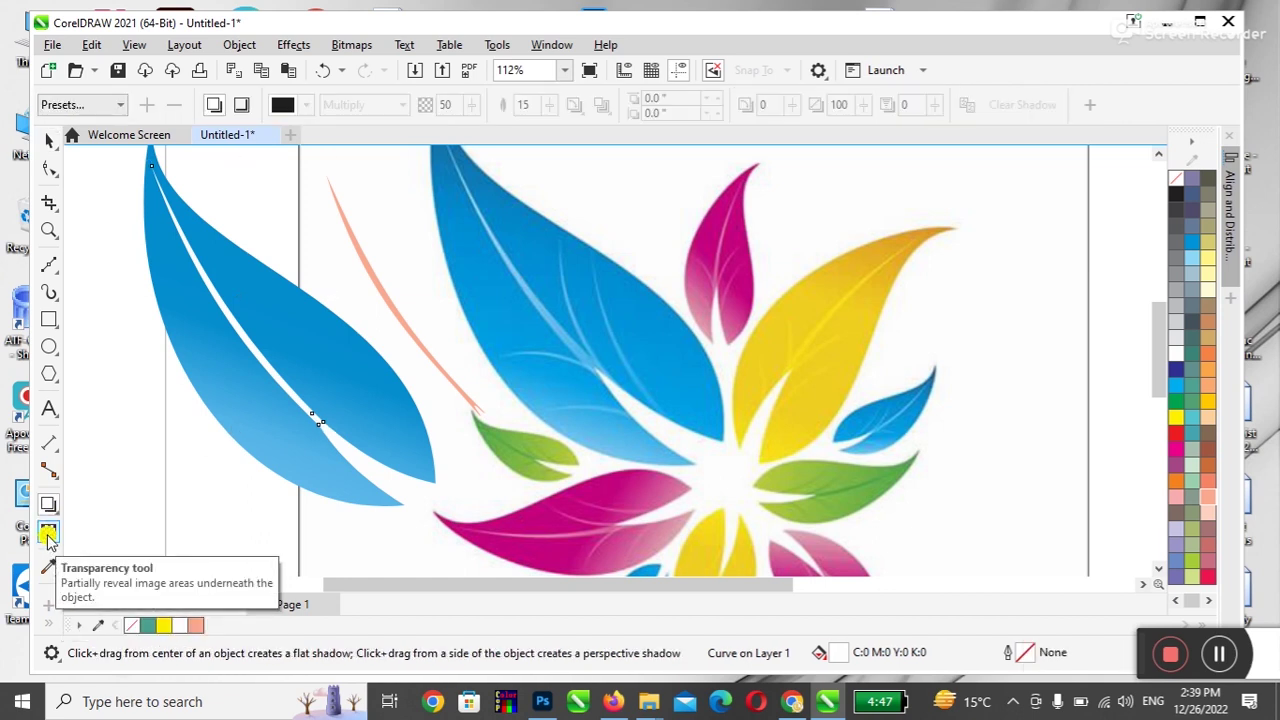
left_click(48, 535)
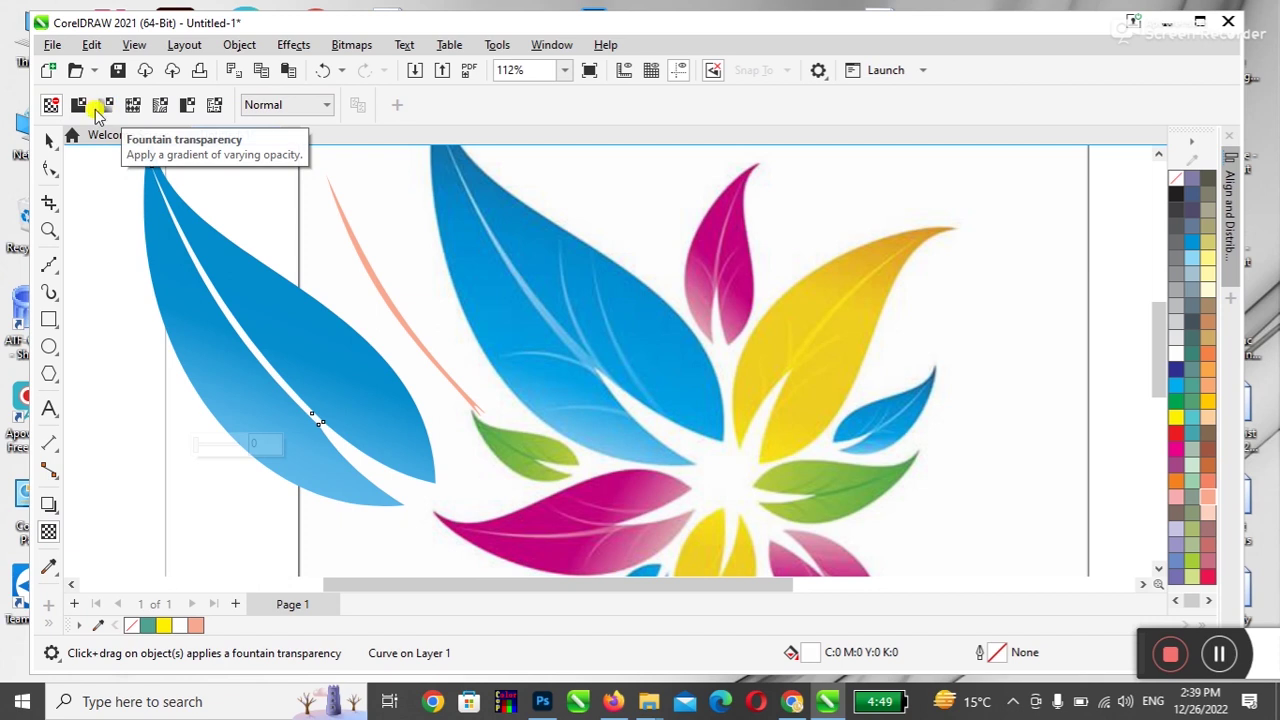
left_click(80, 110)
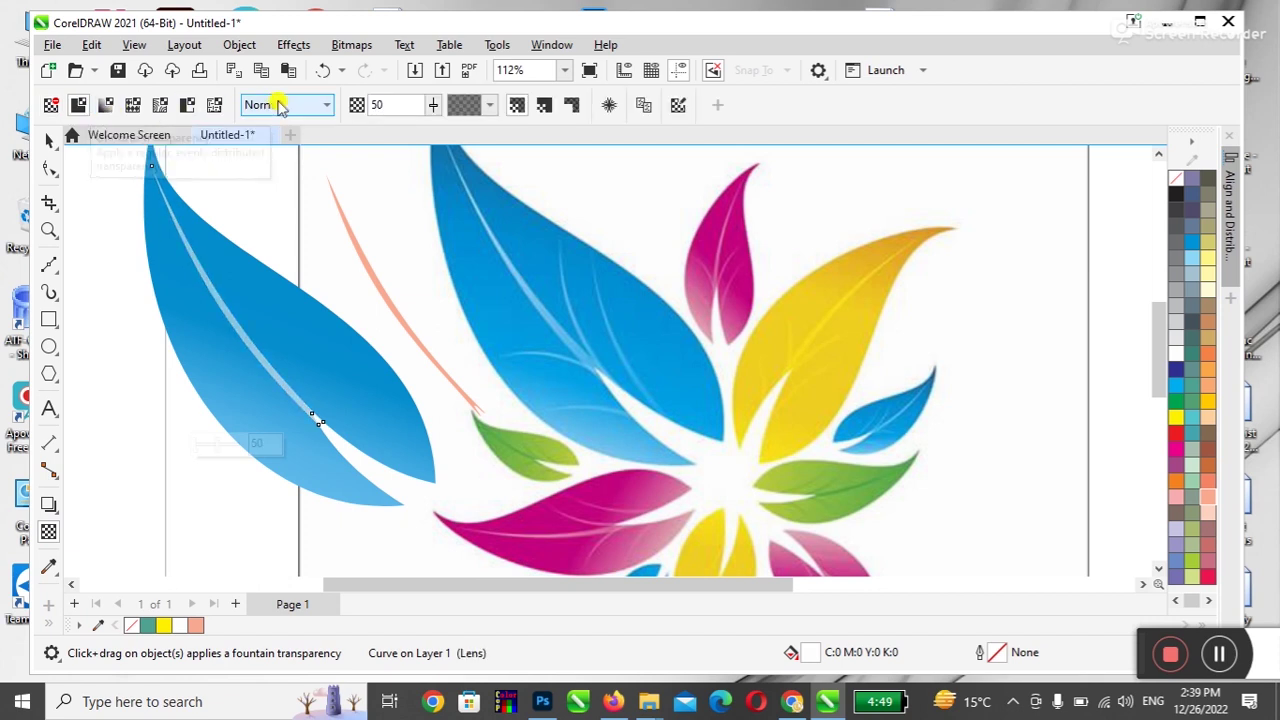
left_click_drag(433, 105, 470, 140)
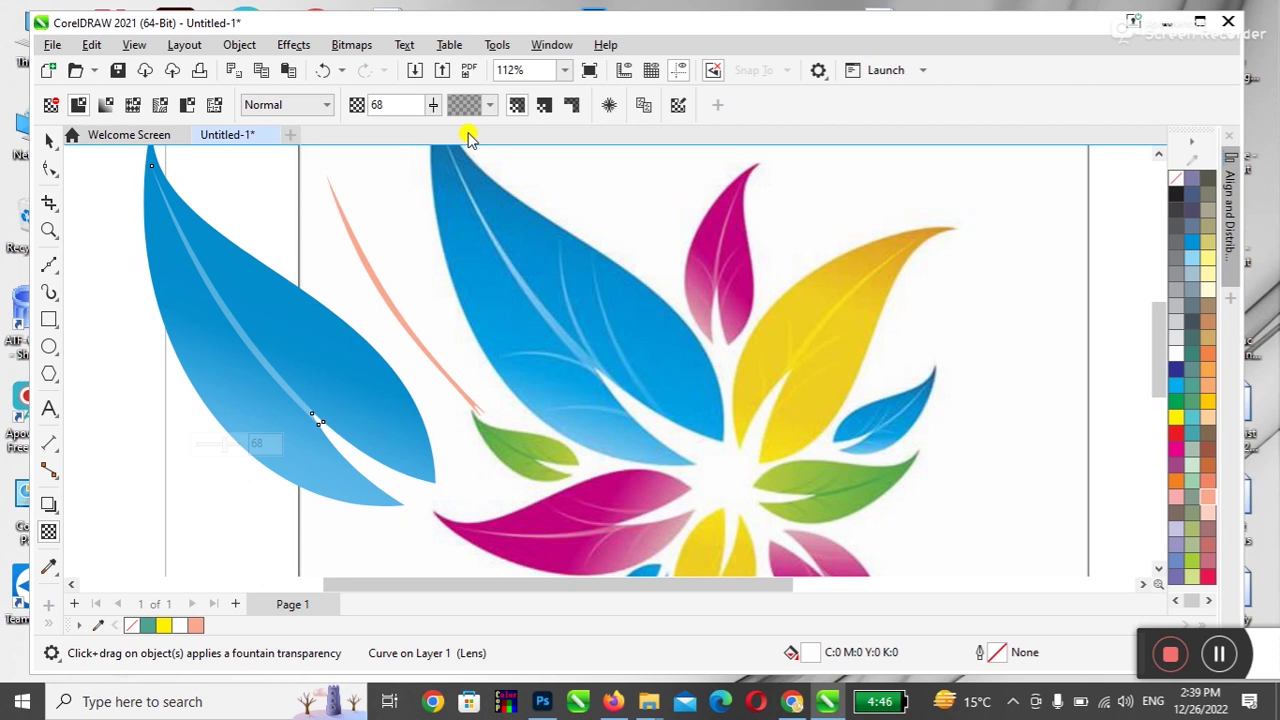
left_click(49, 140)
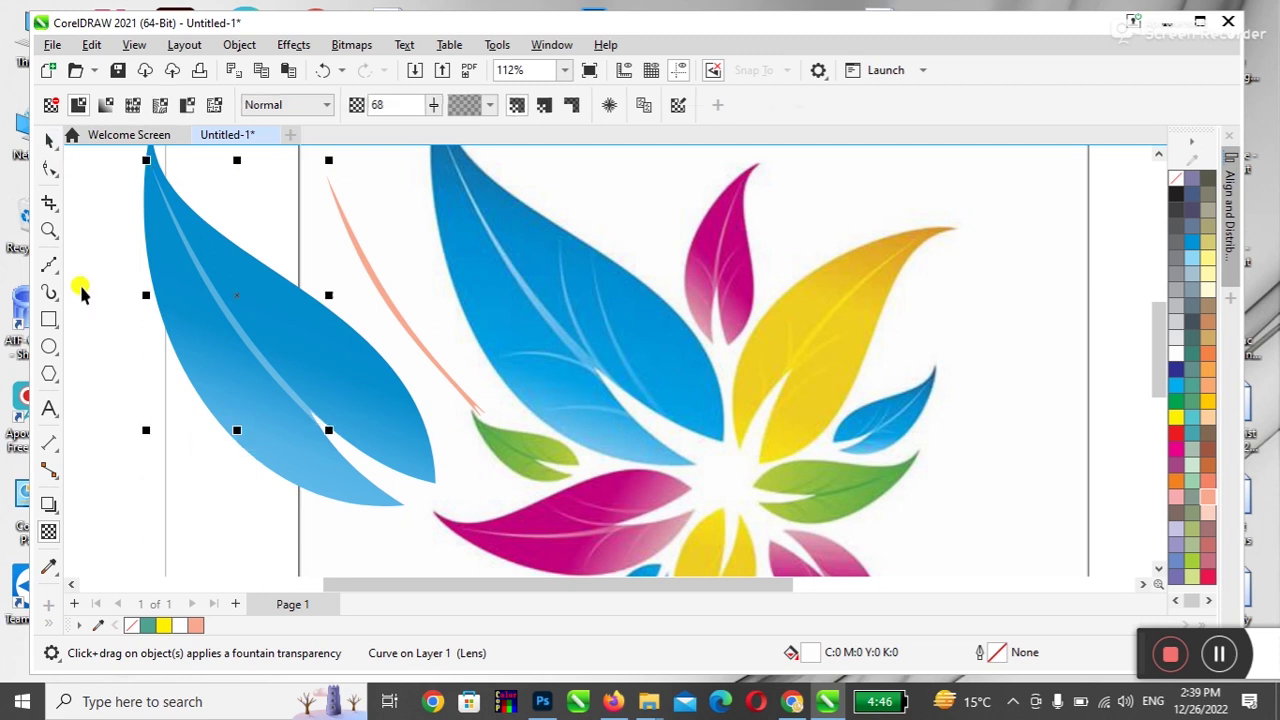
left_click(80, 285)
left_click(309, 418)
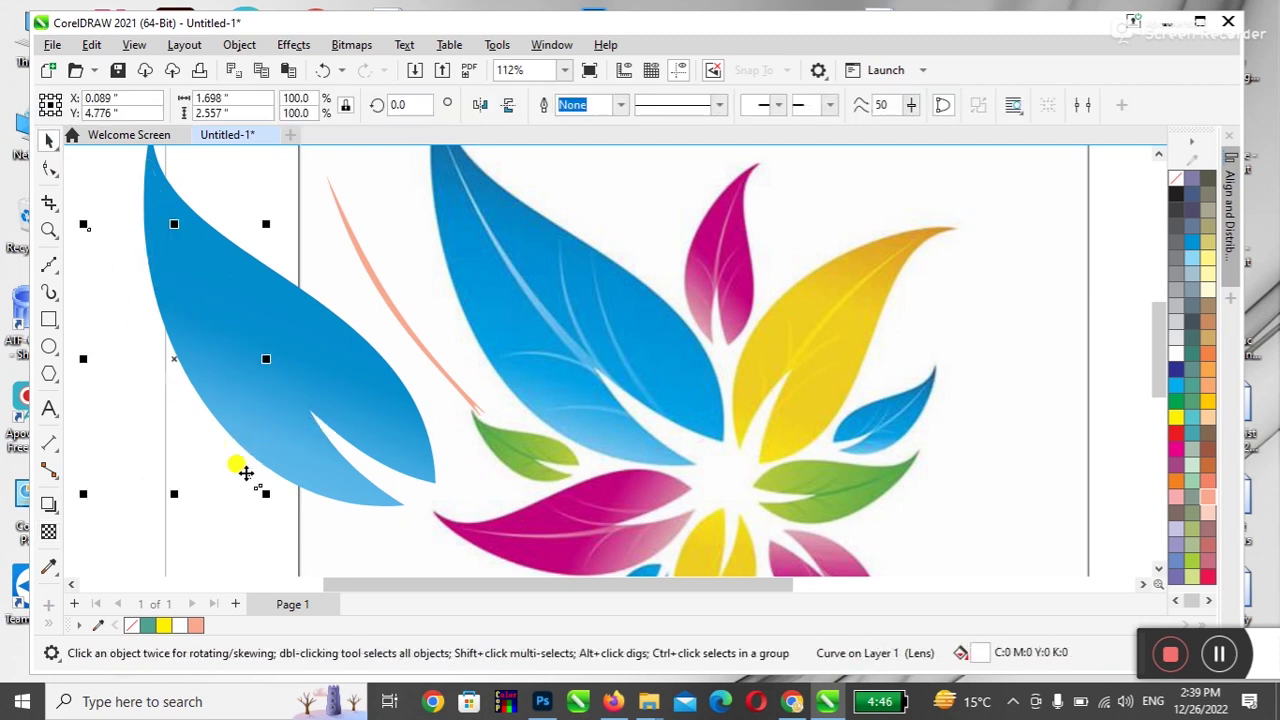
key("Escape")
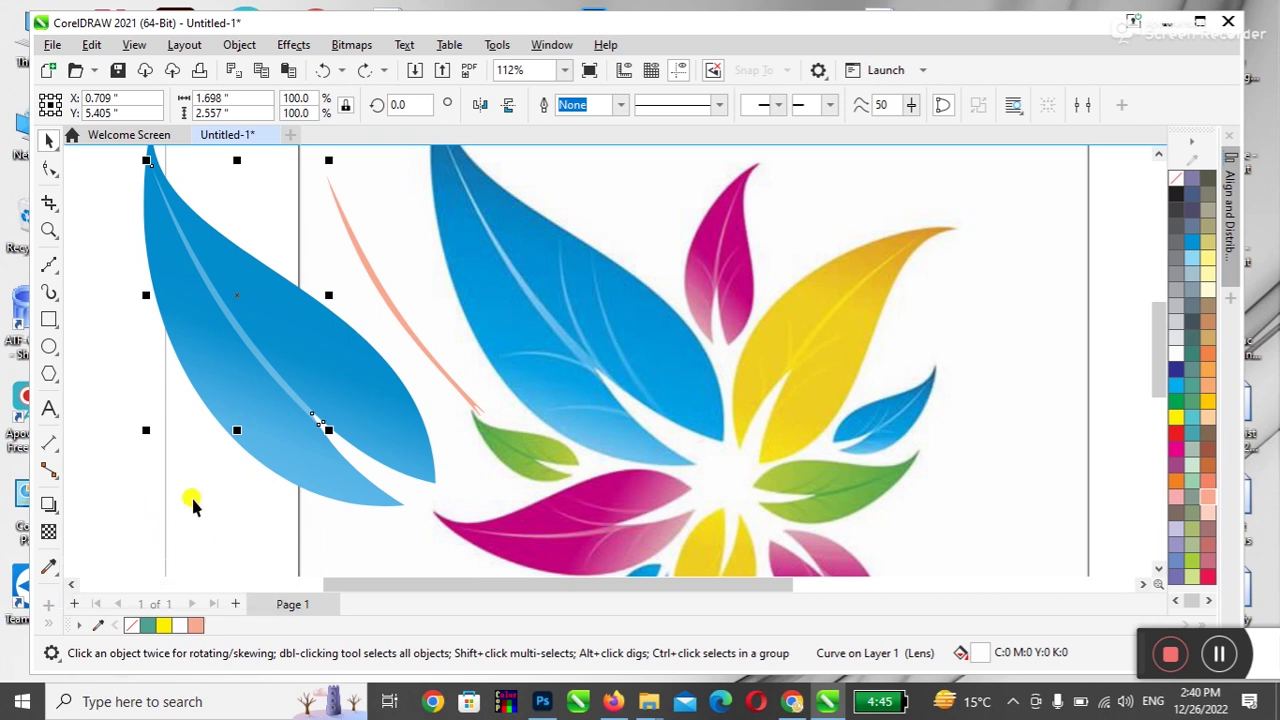
left_click(49, 532)
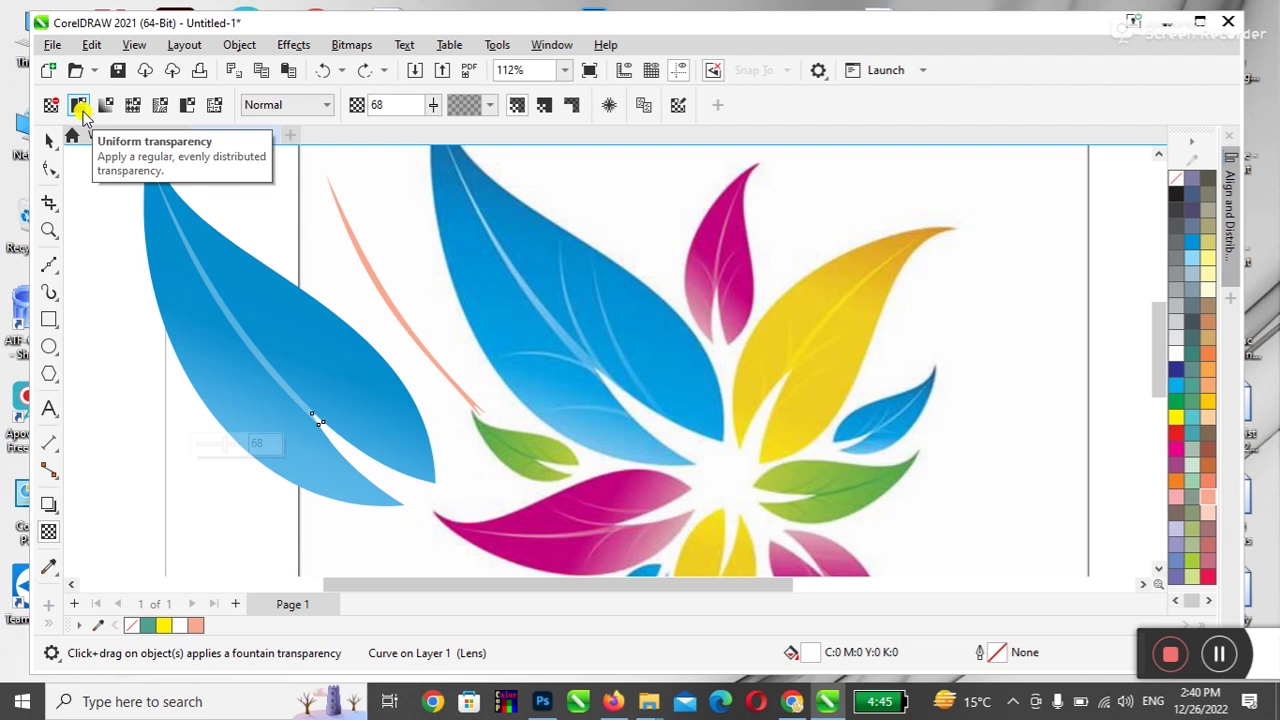
left_click(49, 140)
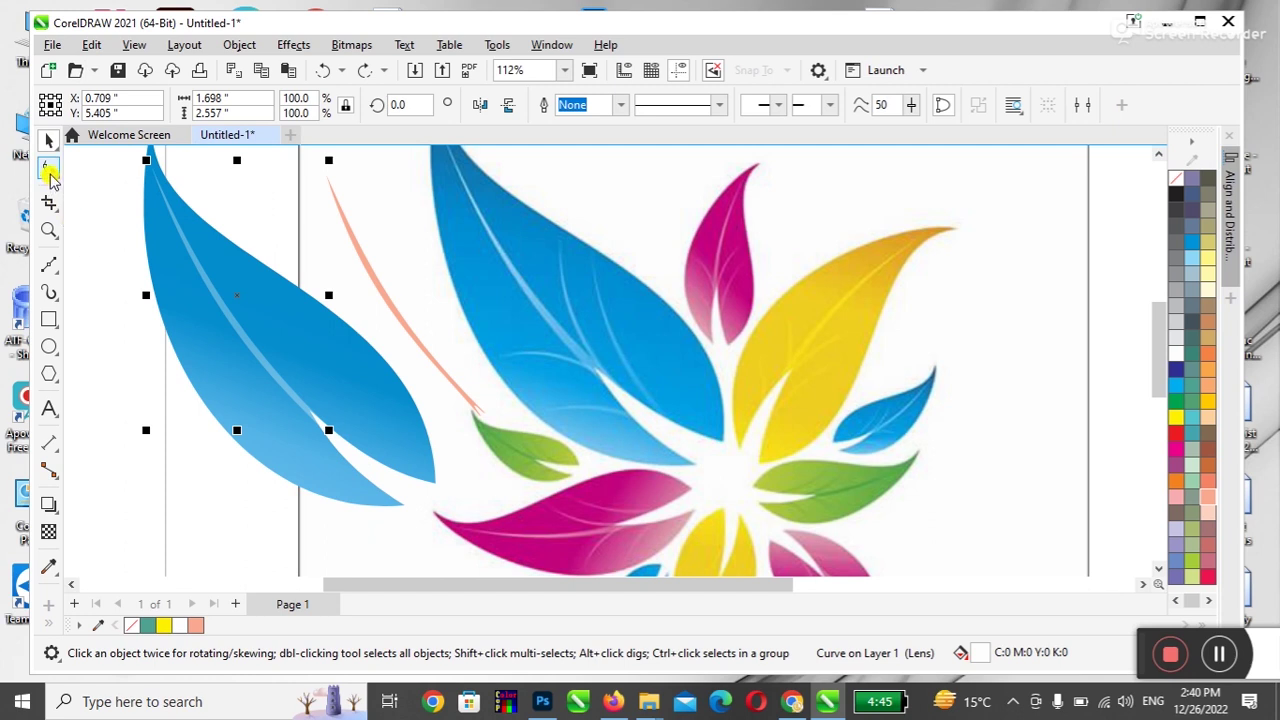
- Trace the rightmost side vein of the reference image's large blue leaf as a narrow closed outline with the Bézier tool
left_click(52, 266)
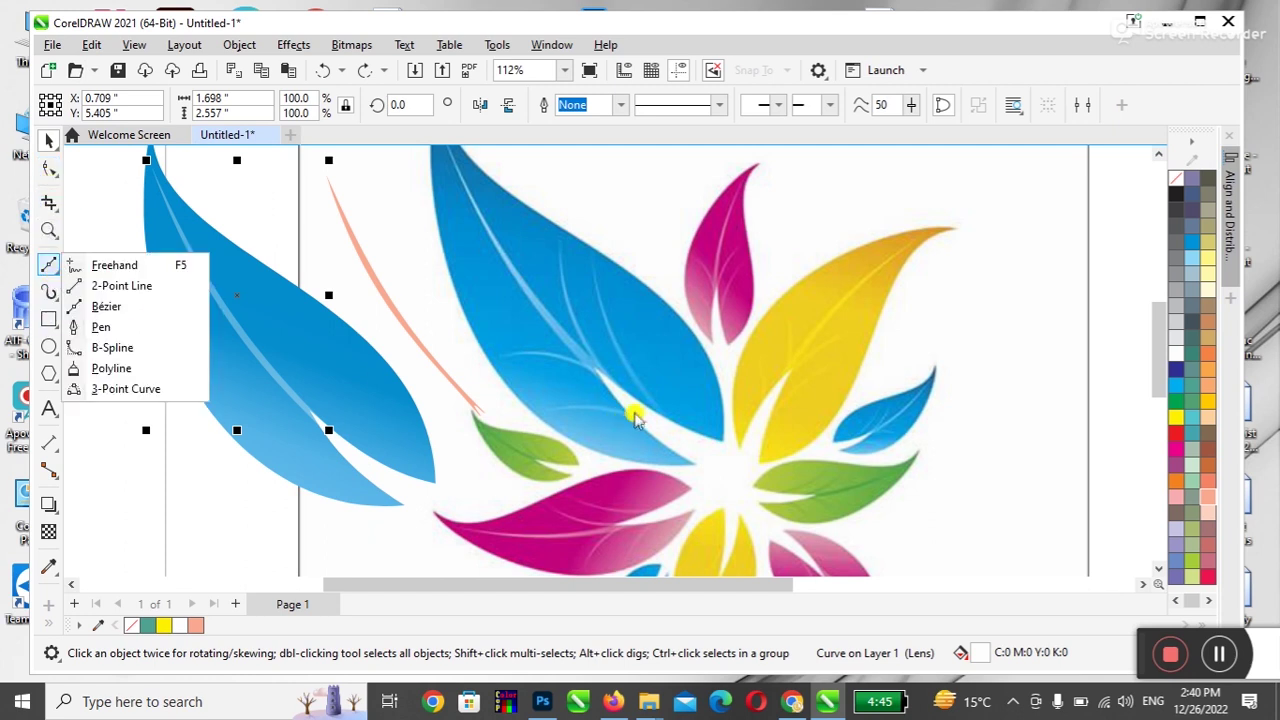
left_click(120, 306)
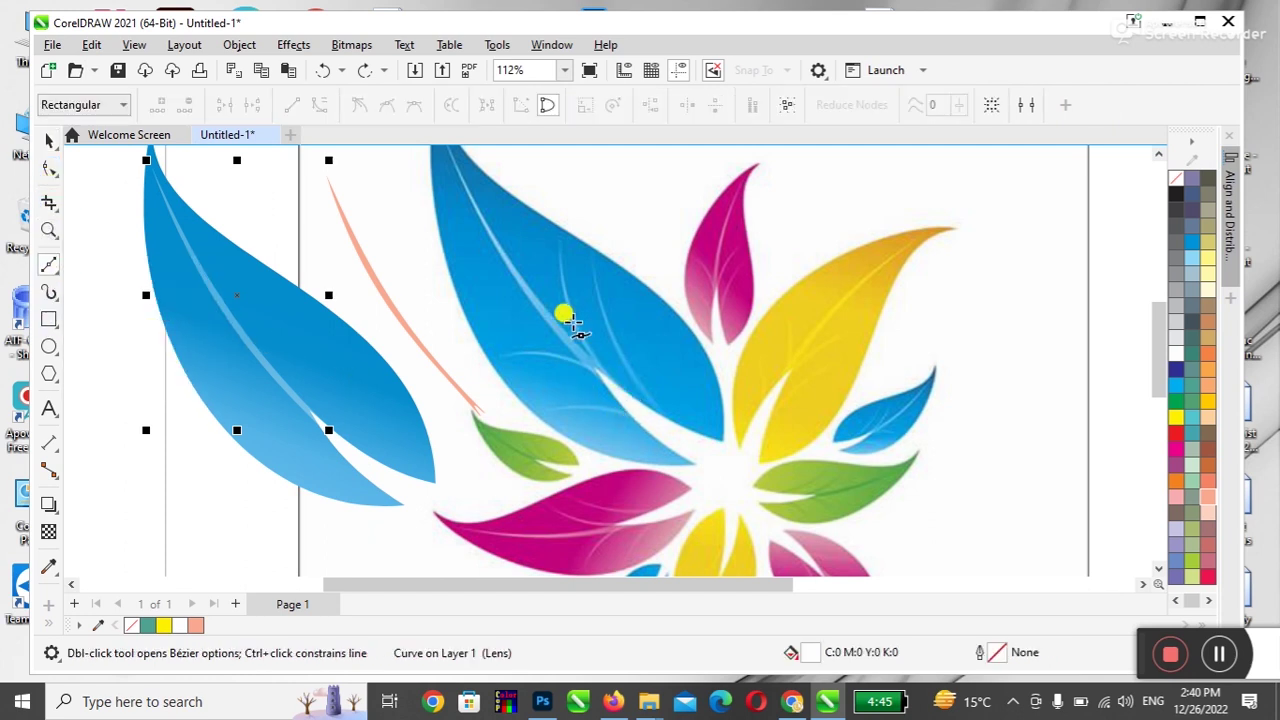
key("z")
left_click_drag(523, 232, 720, 432)
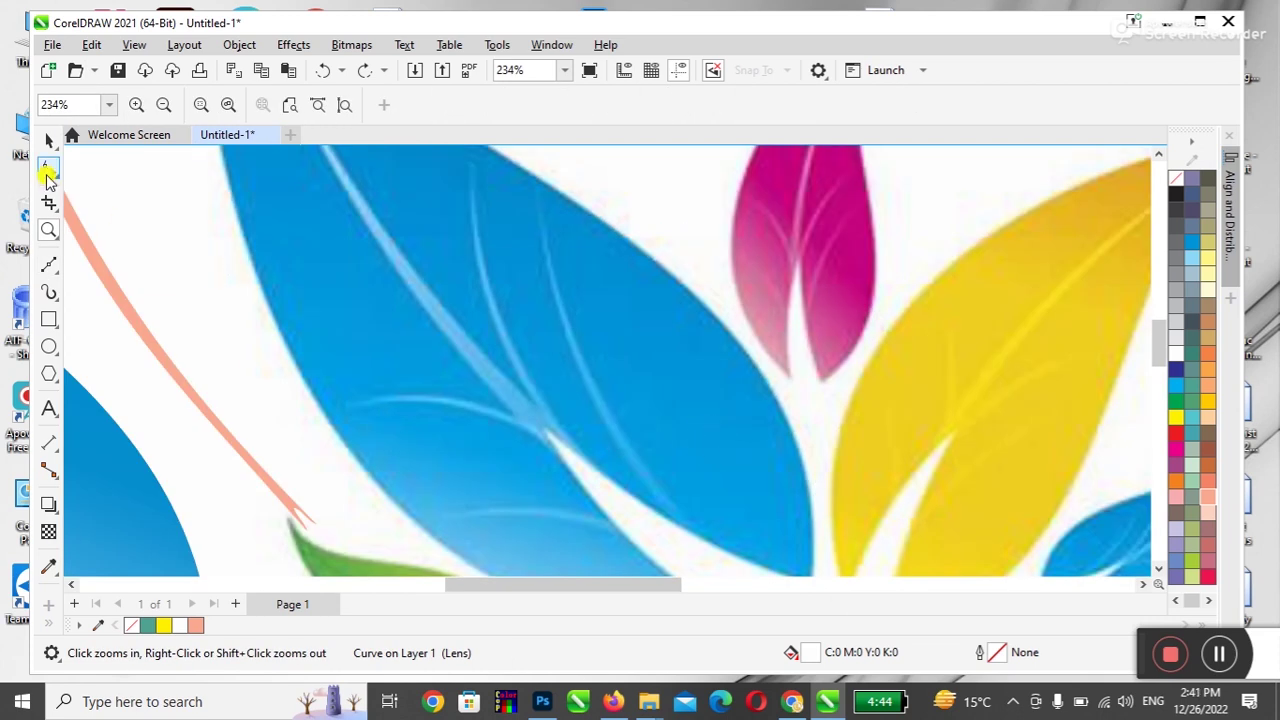
left_click(48, 264)
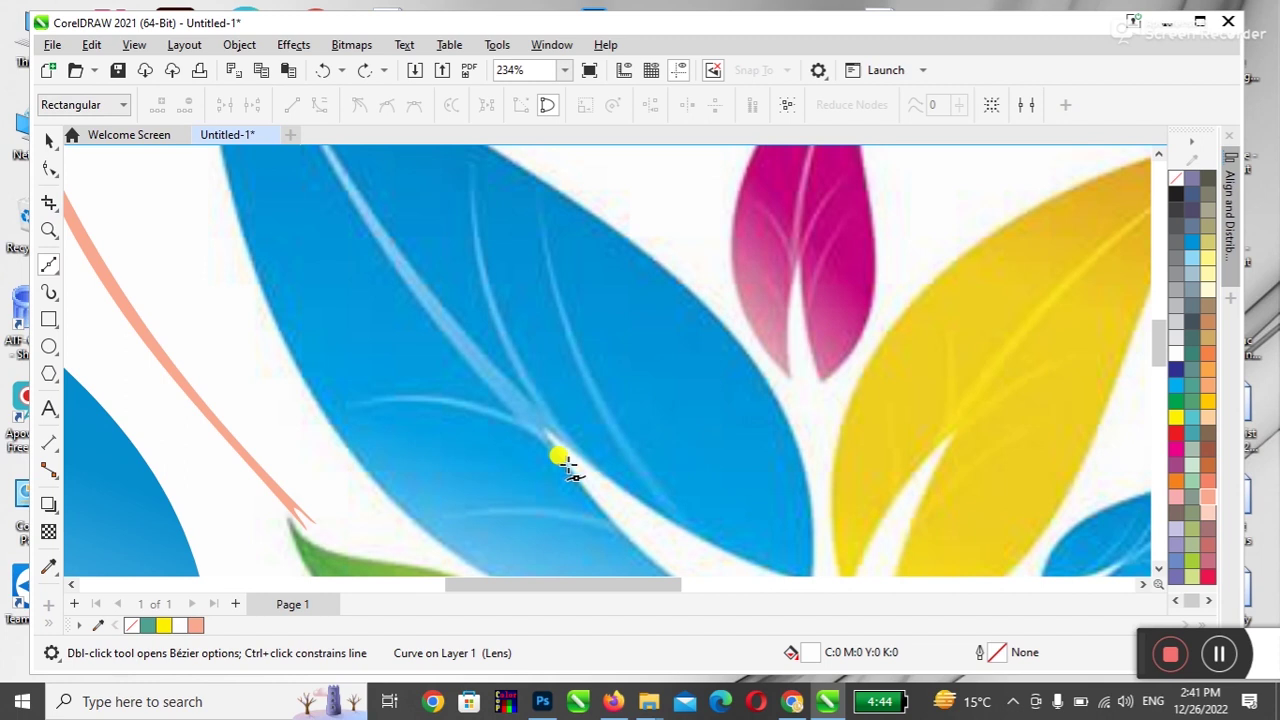
left_click(674, 521)
left_click(573, 368)
left_click(543, 215)
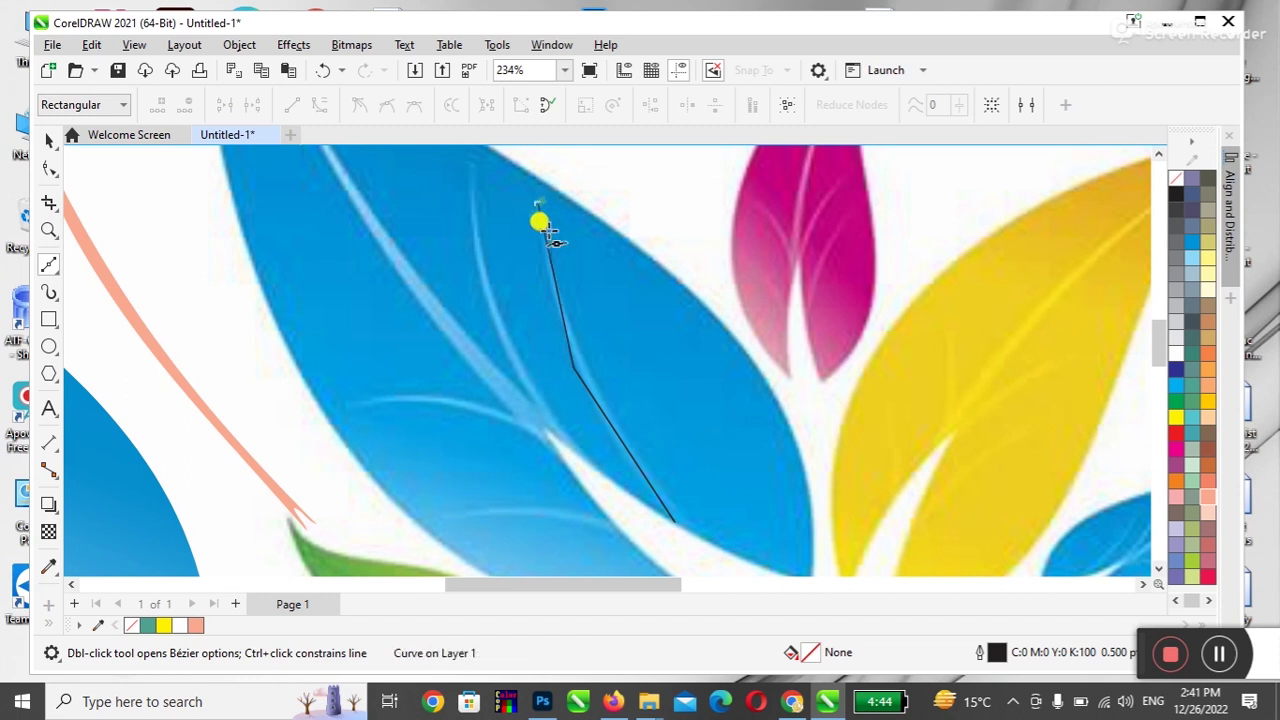
left_click(577, 352)
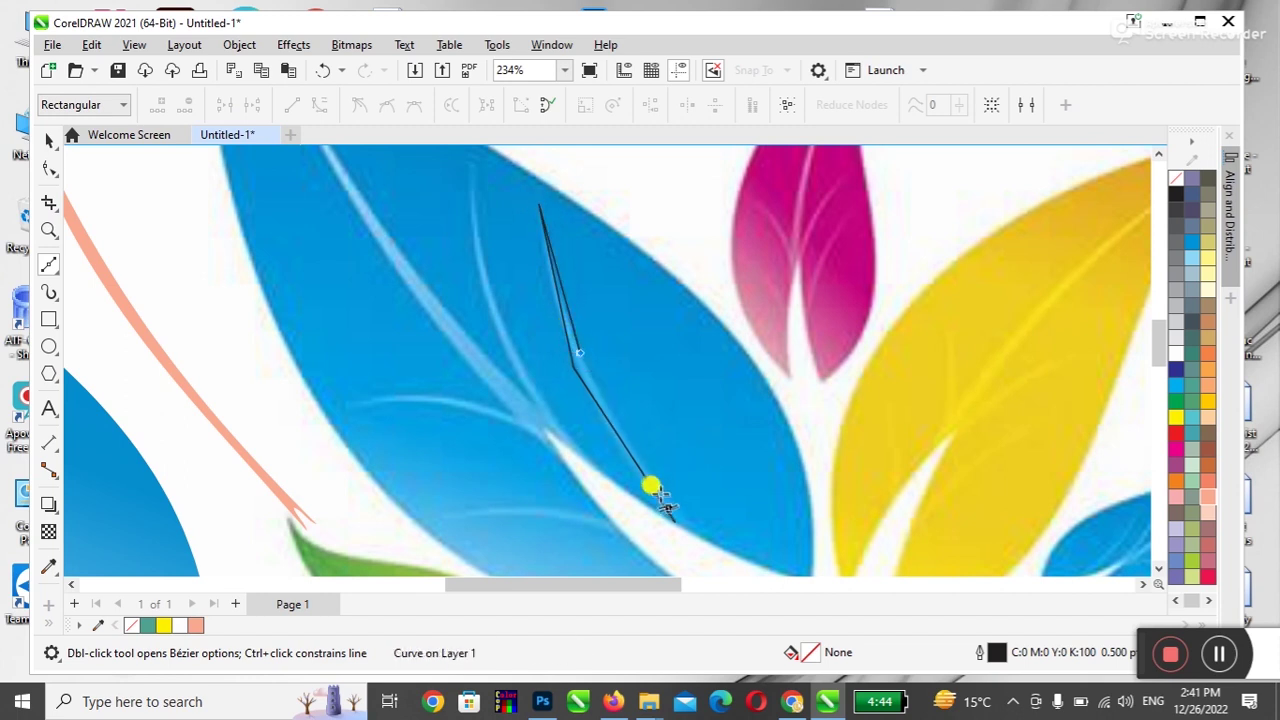
left_click(690, 532)
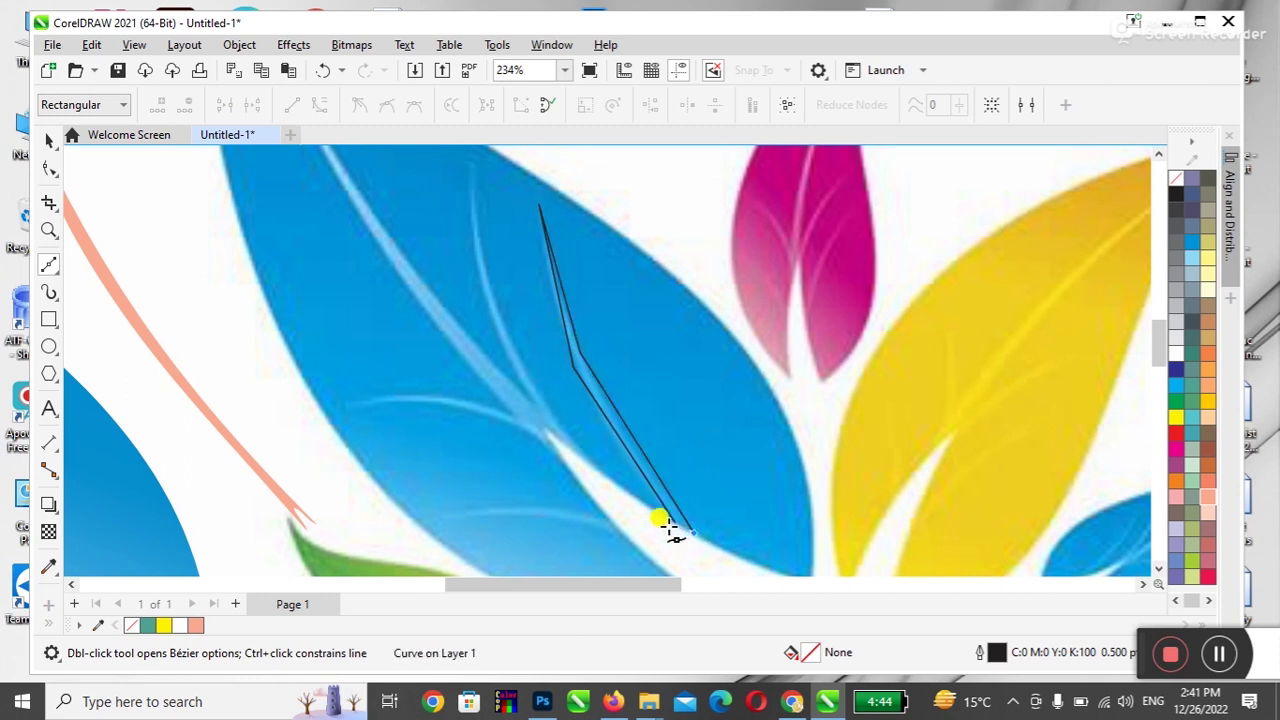
key("space")
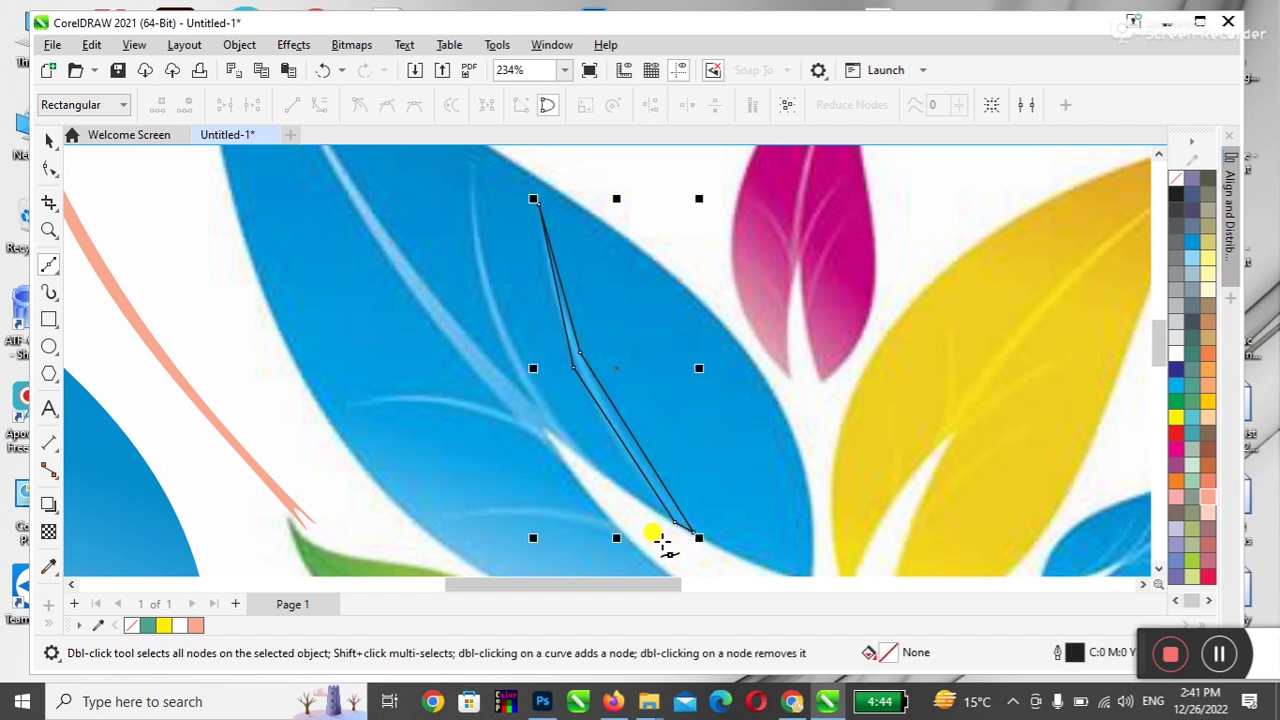
- Convert the side vein outline's segments to curves, delete its two middle nodes, and adjust its upper tip node
left_click(48, 167)
left_click_drag(510, 178, 752, 562)
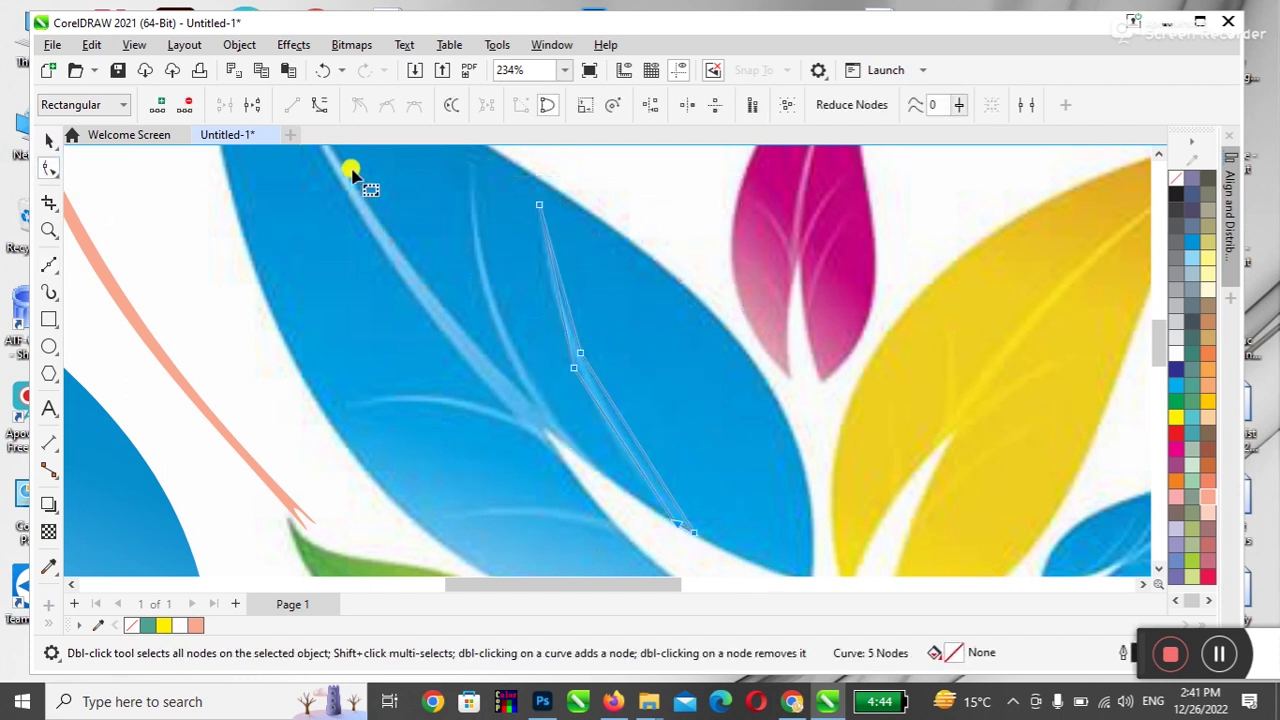
left_click(320, 105)
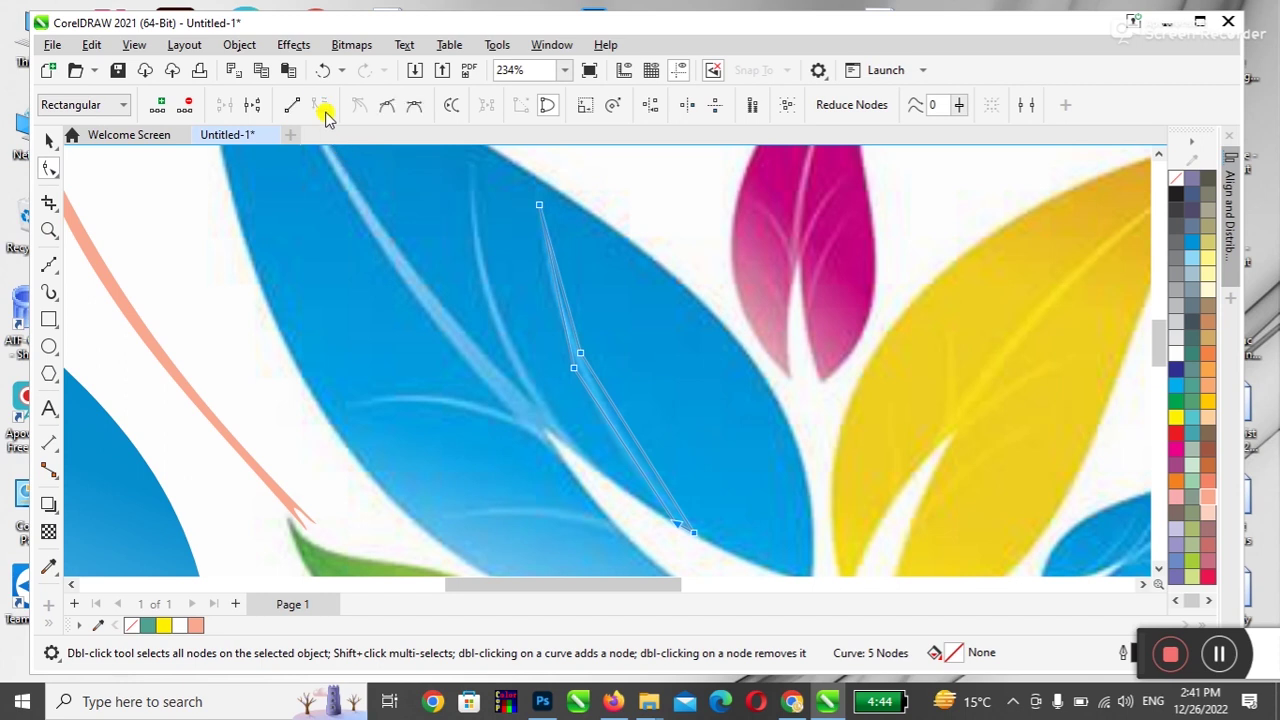
left_click(578, 354)
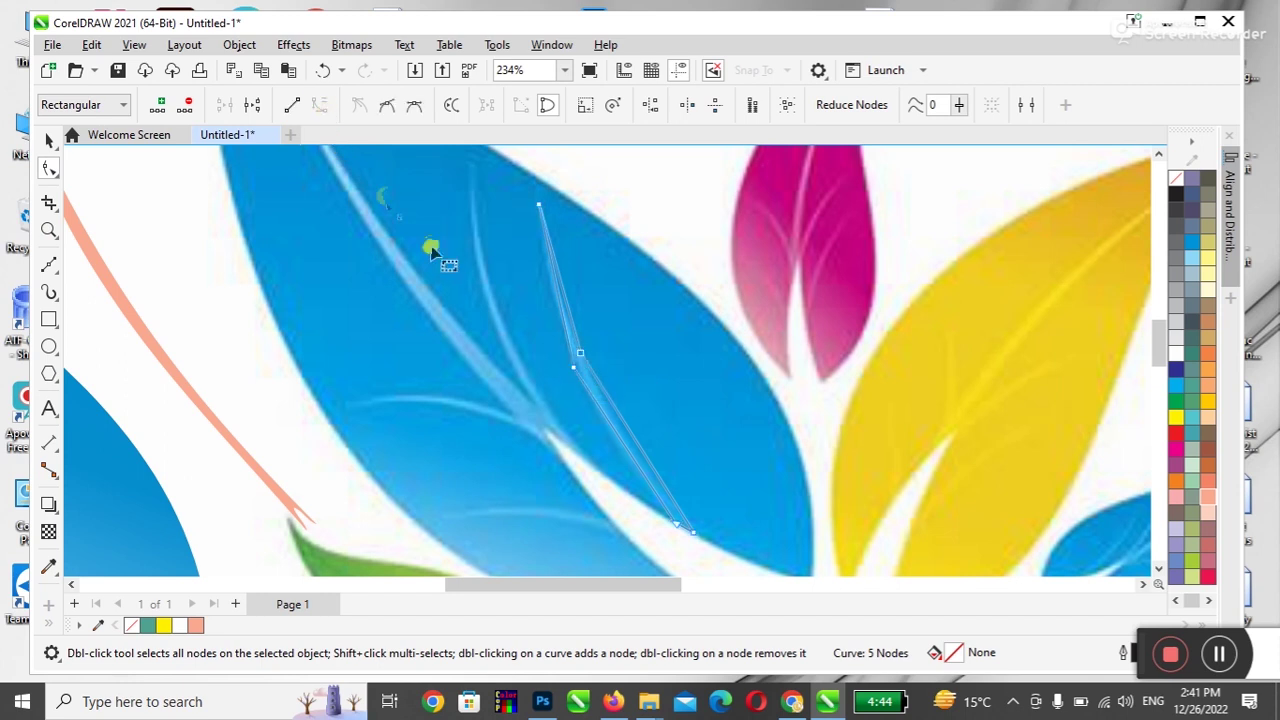
left_click(184, 104)
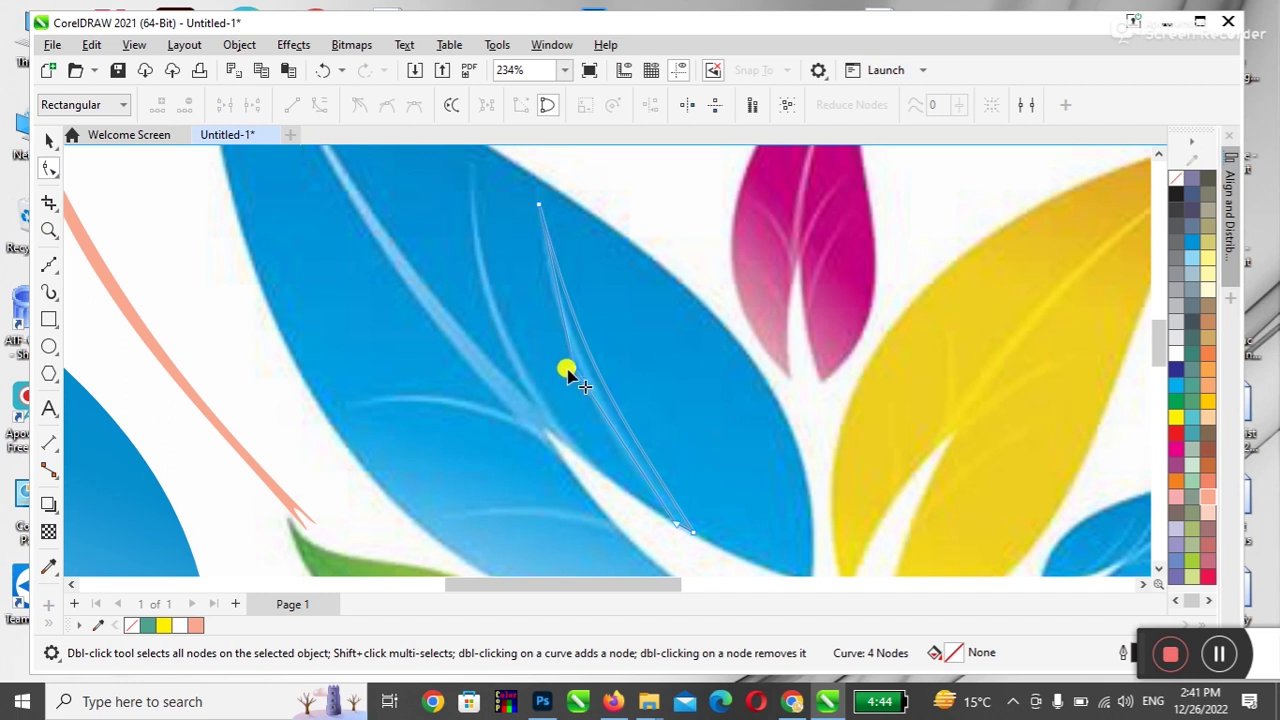
left_click(567, 372)
left_click(188, 108)
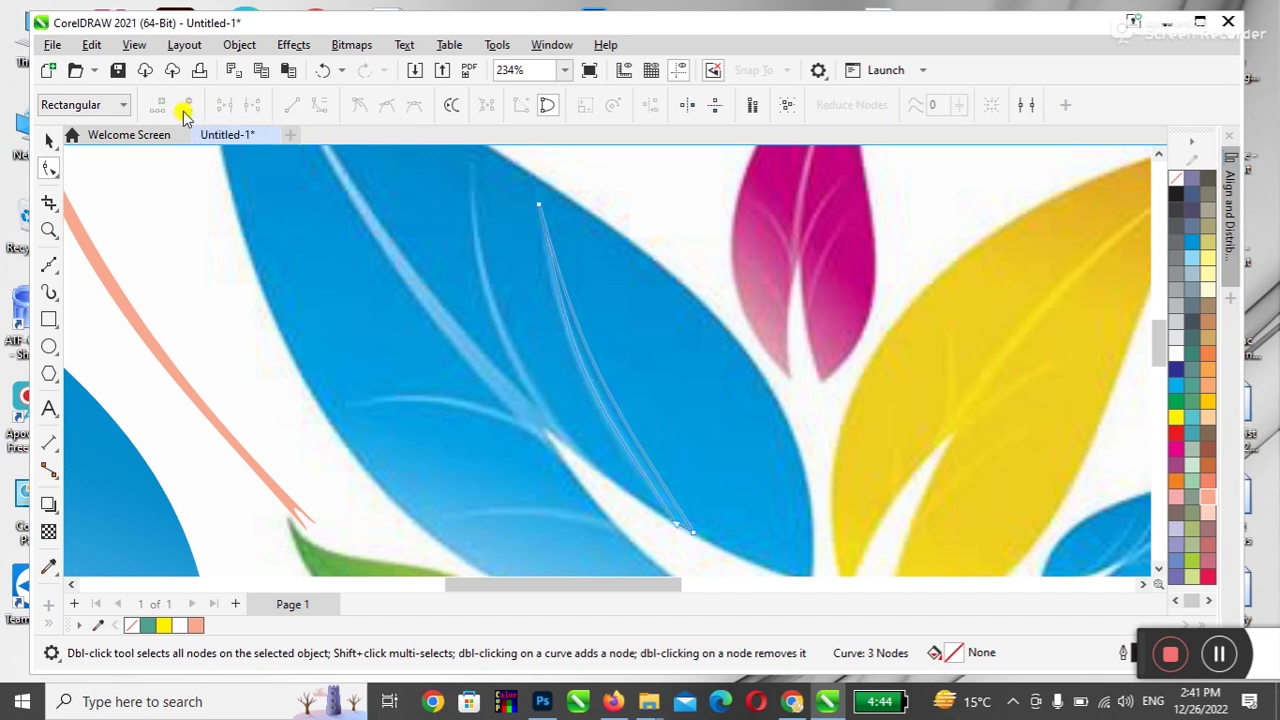
left_click(676, 531)
left_click_drag(545, 205, 535, 206)
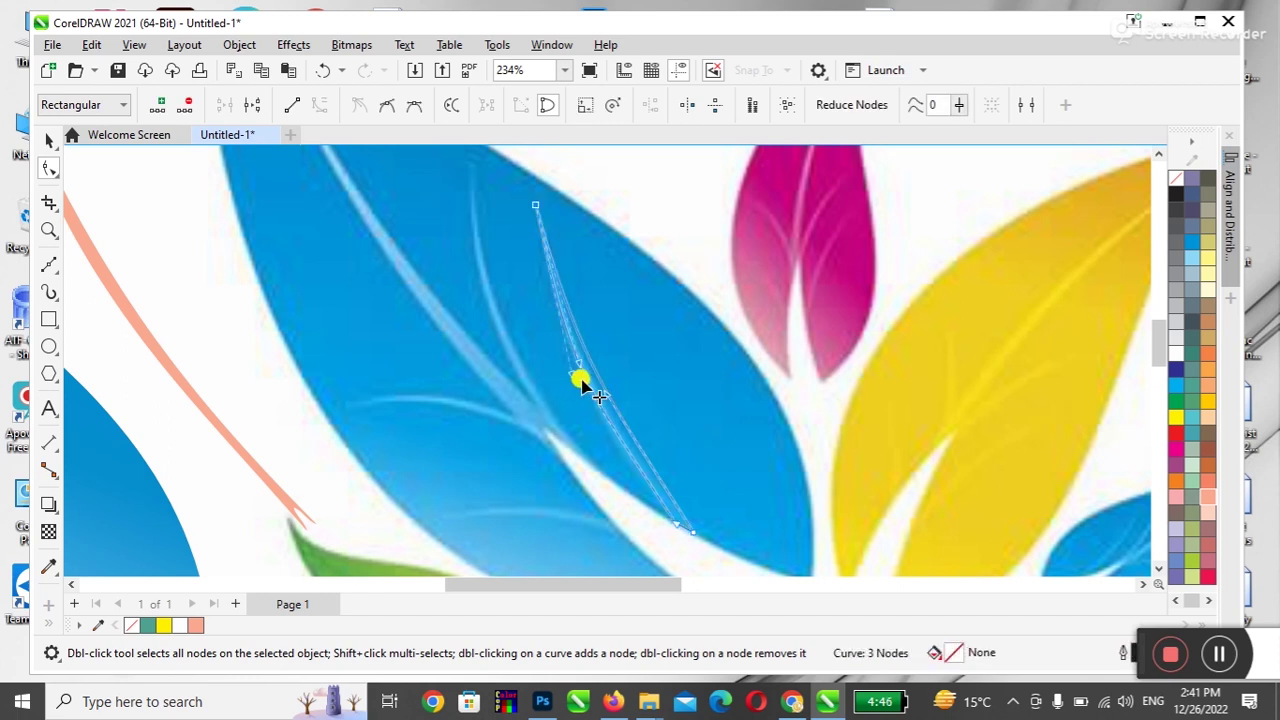
- Fill the traced side vein with white and remove its outline
left_click(1176, 357)
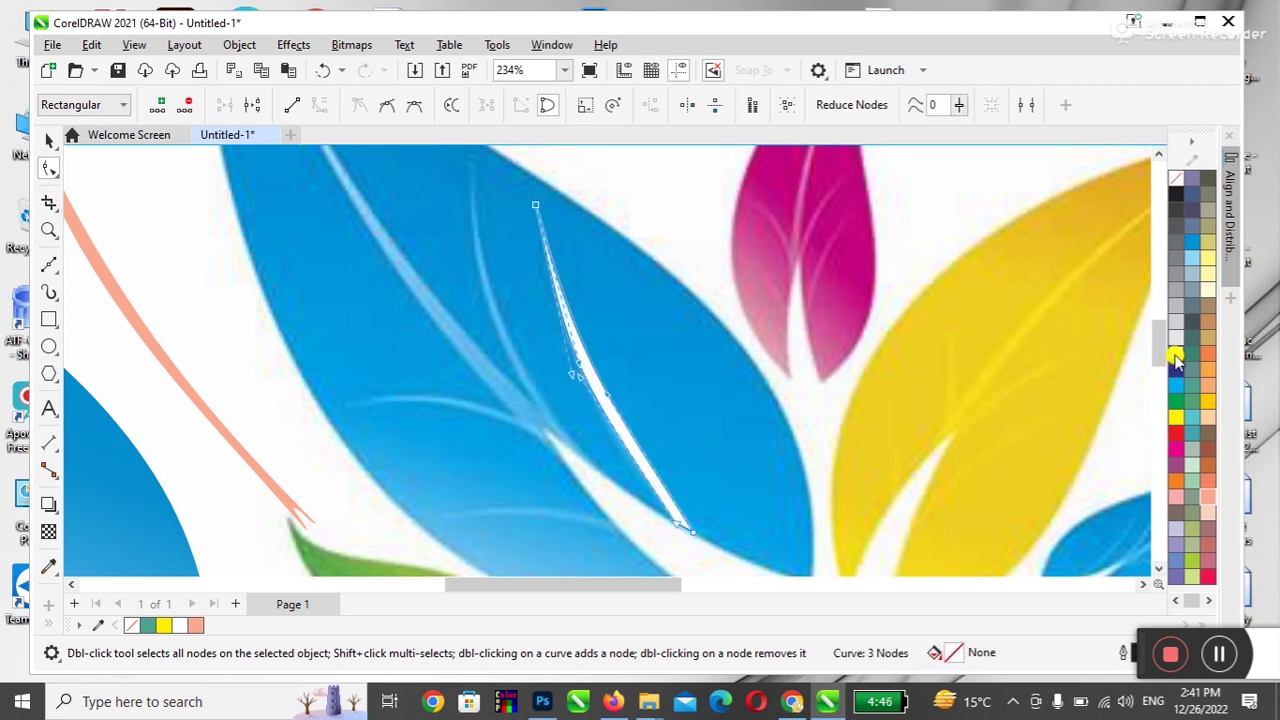
right_click(1177, 180)
left_click(1117, 190)
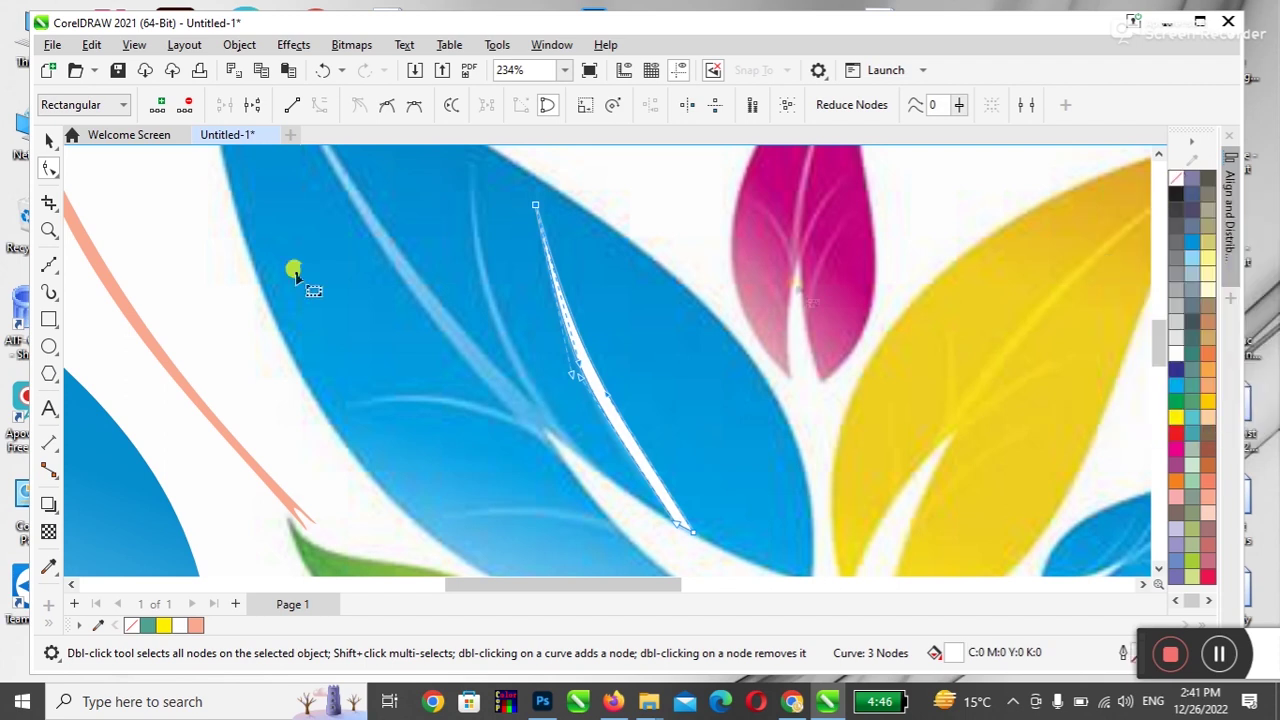
left_click(52, 141)
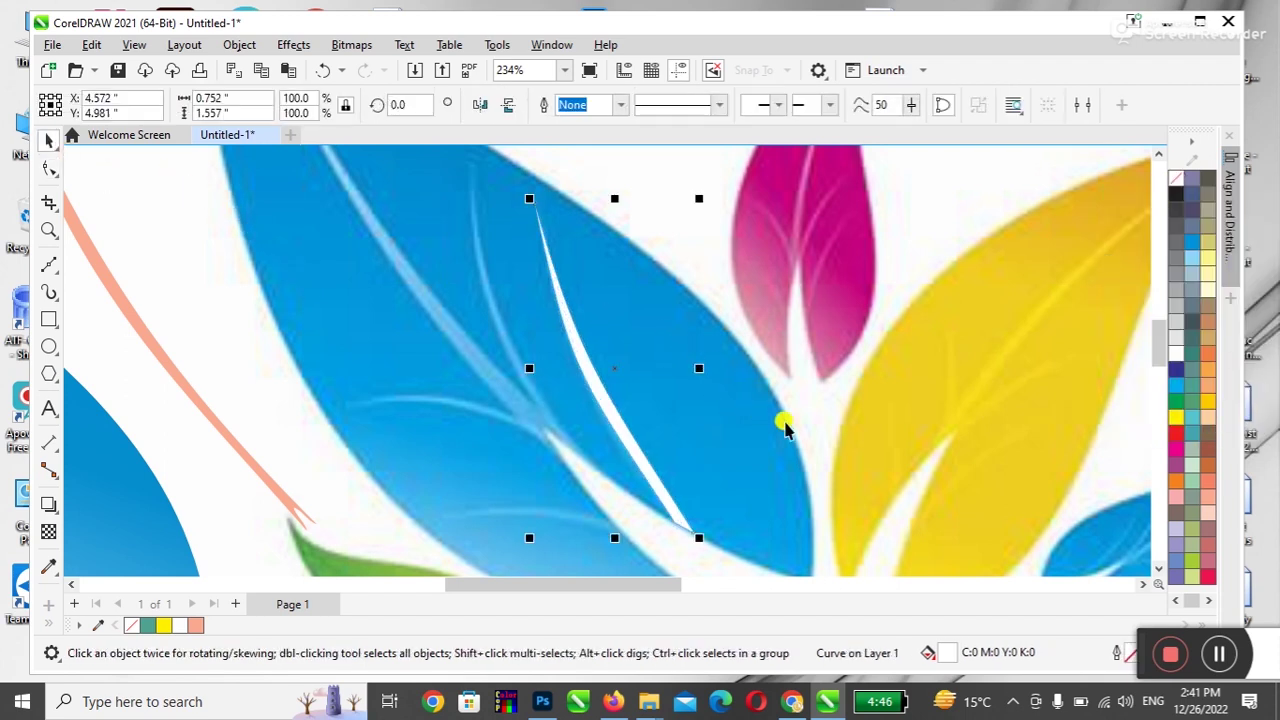
- Pull the left edge of the white side vein inward with the Shape tool to make the vein thinner
left_click(48, 169)
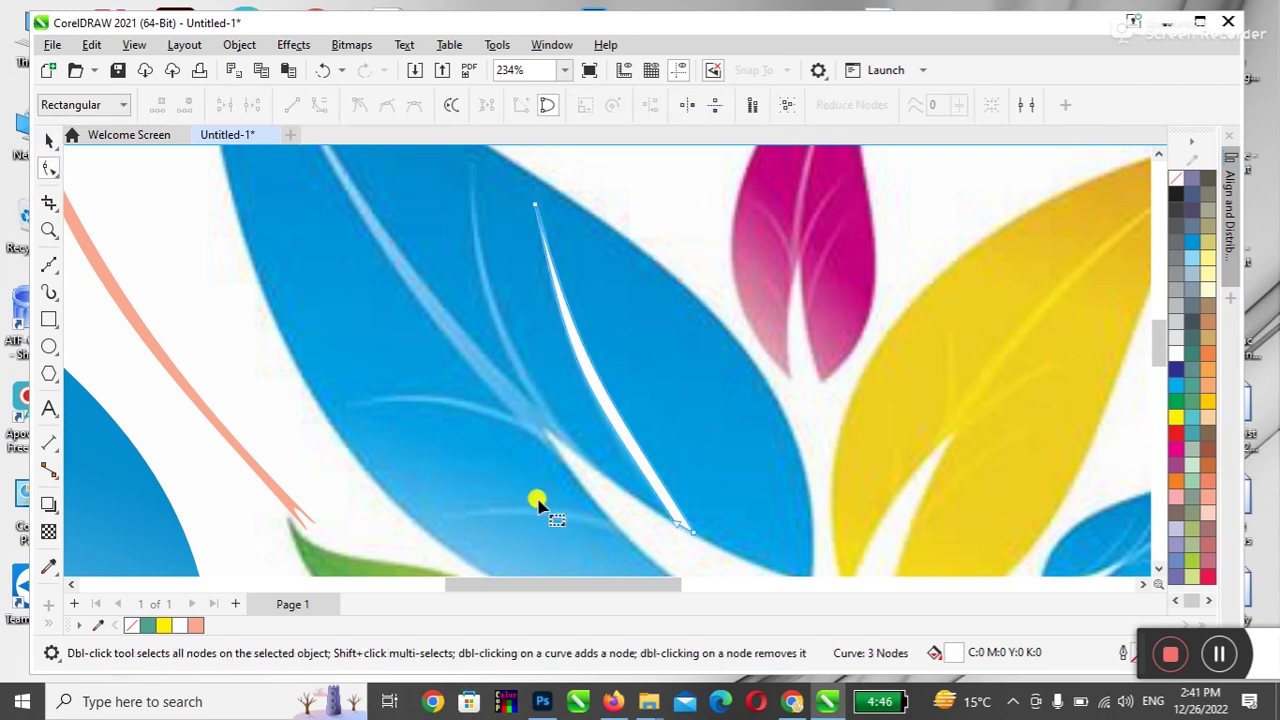
left_click(682, 528)
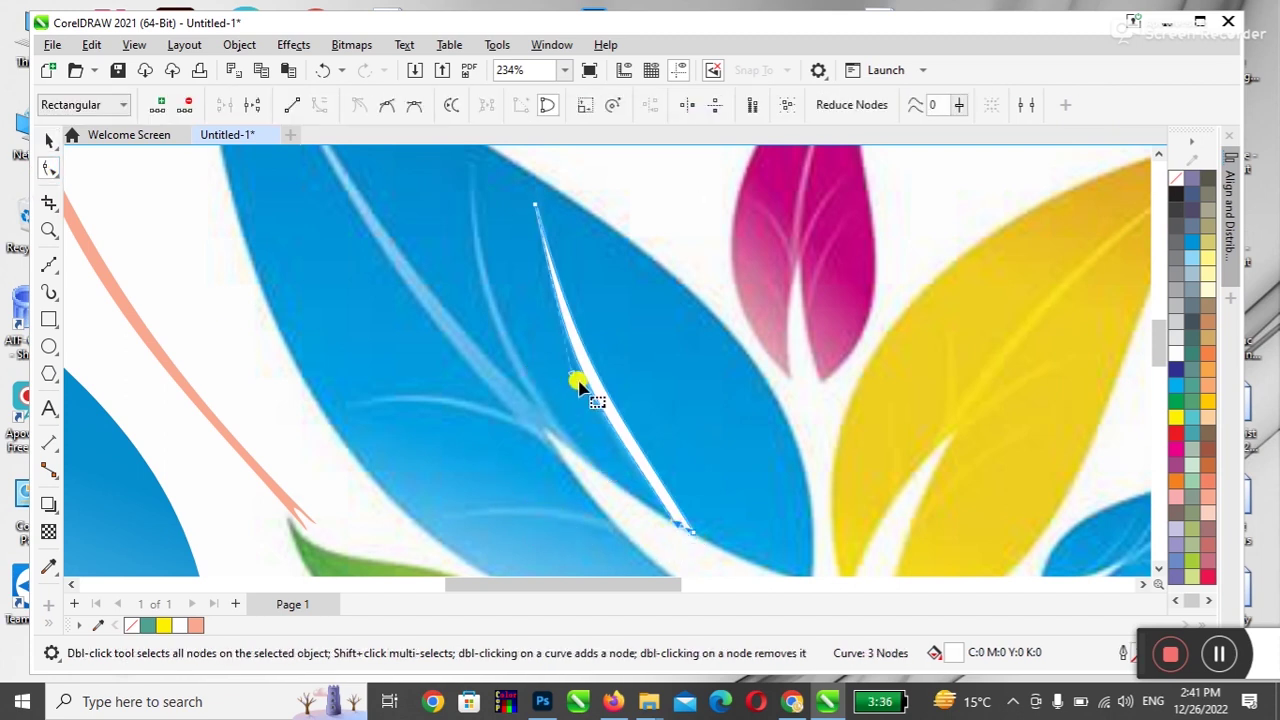
left_click_drag(574, 375, 582, 378)
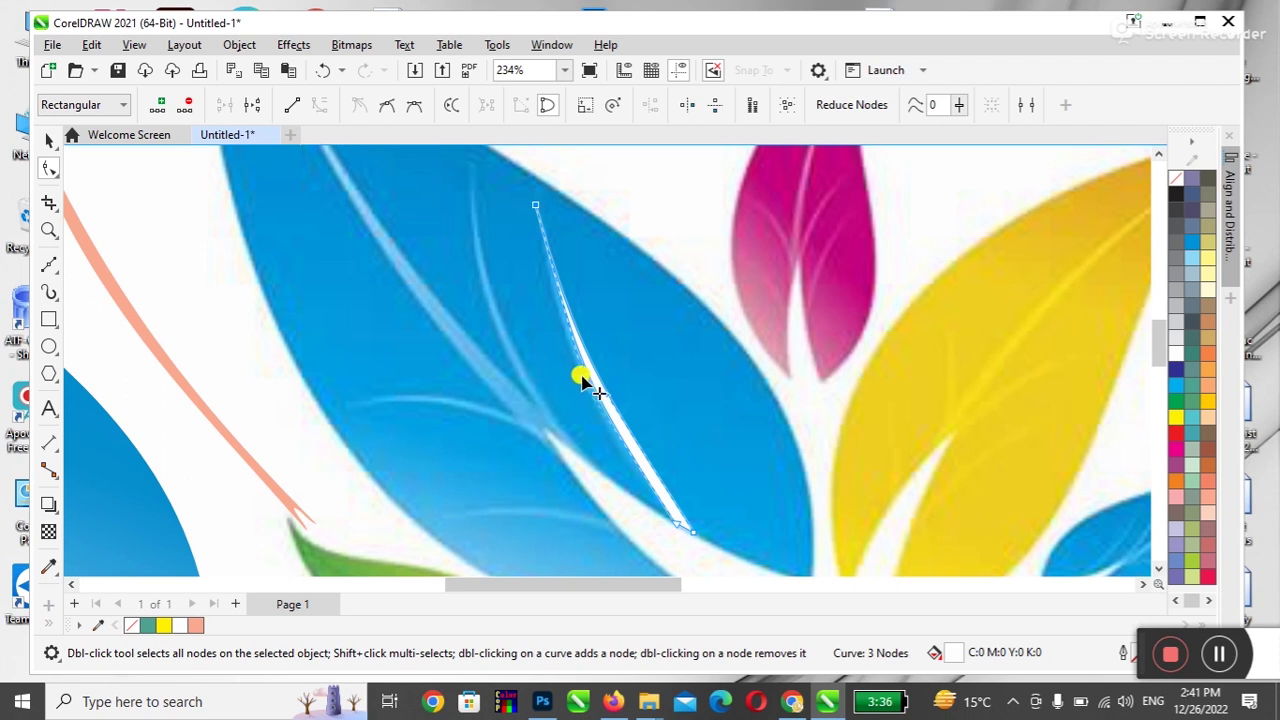
left_click(42, 142)
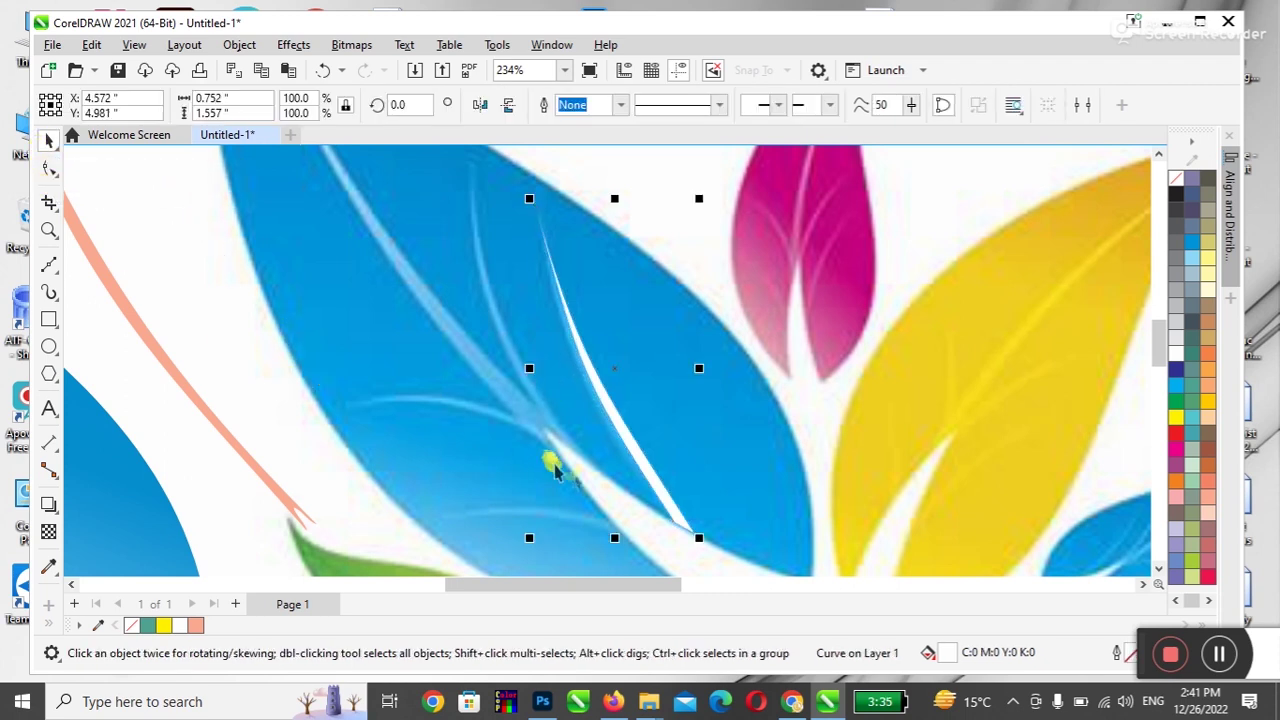
- Shift the white side vein's tip node slightly right and reshape the upper part of its left edge
left_click(660, 500)
left_click(48, 168)
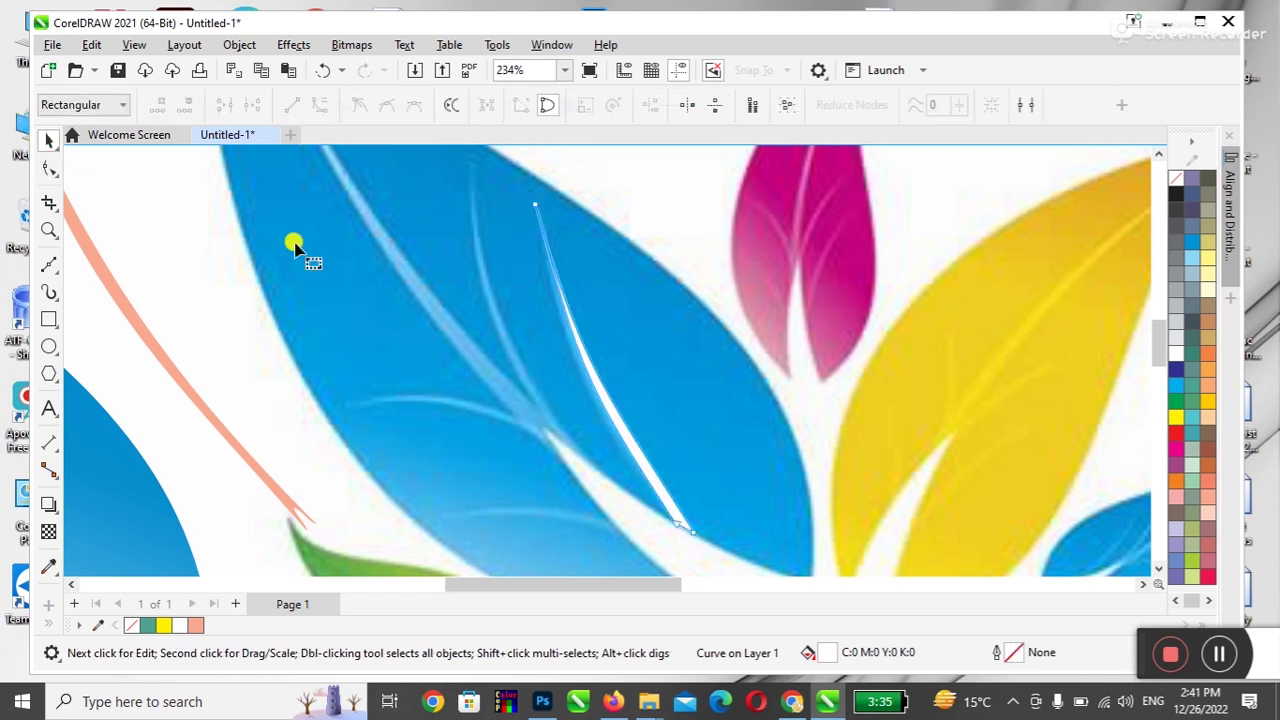
left_click(533, 206)
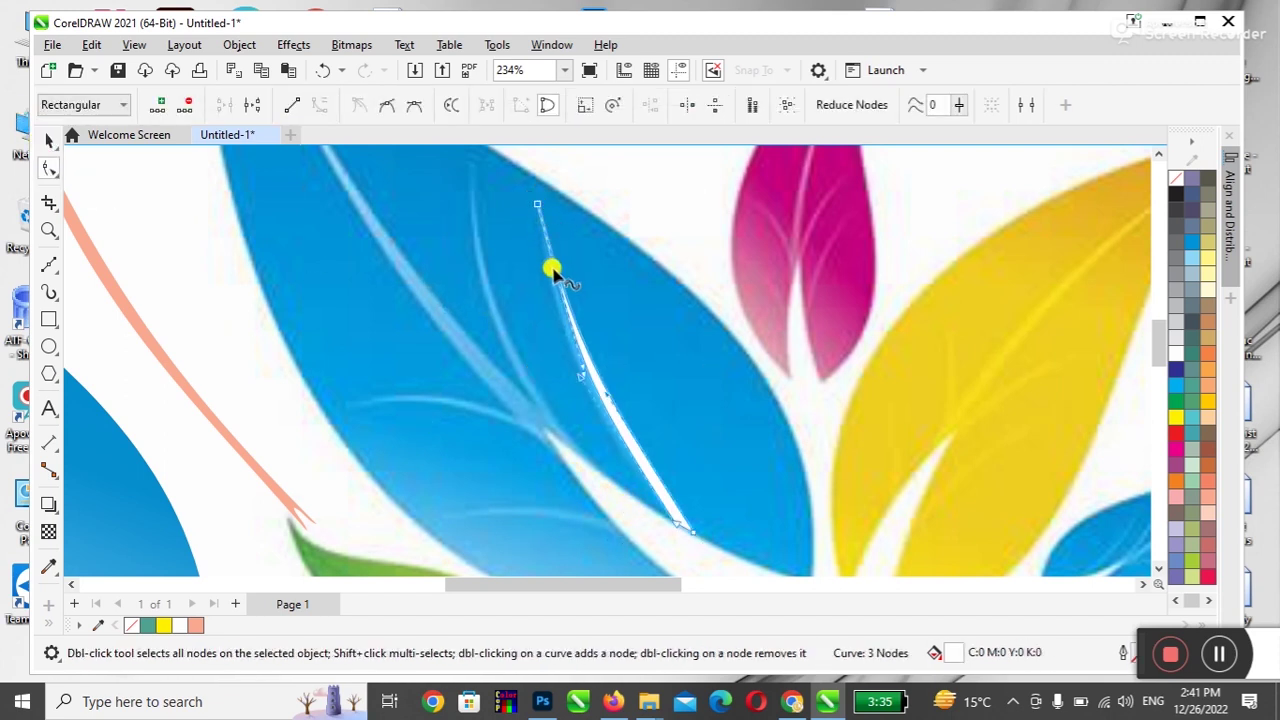
left_click_drag(585, 377, 560, 312)
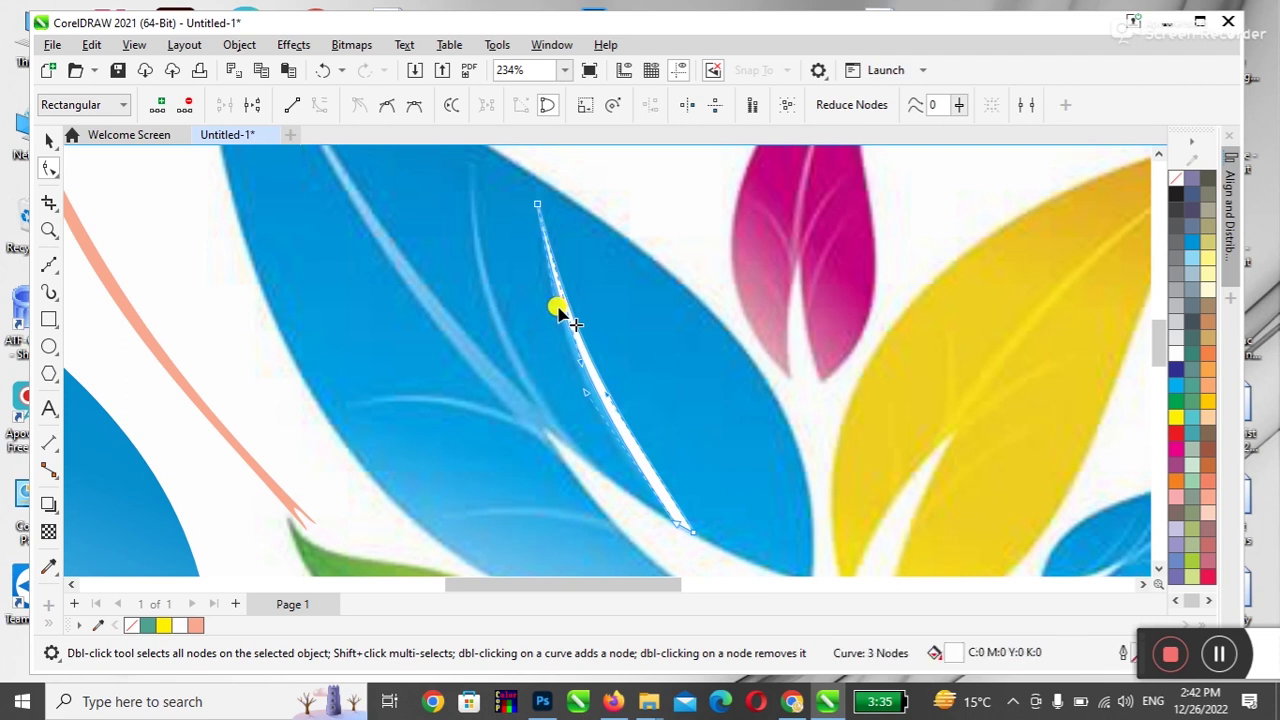
left_click(49, 141)
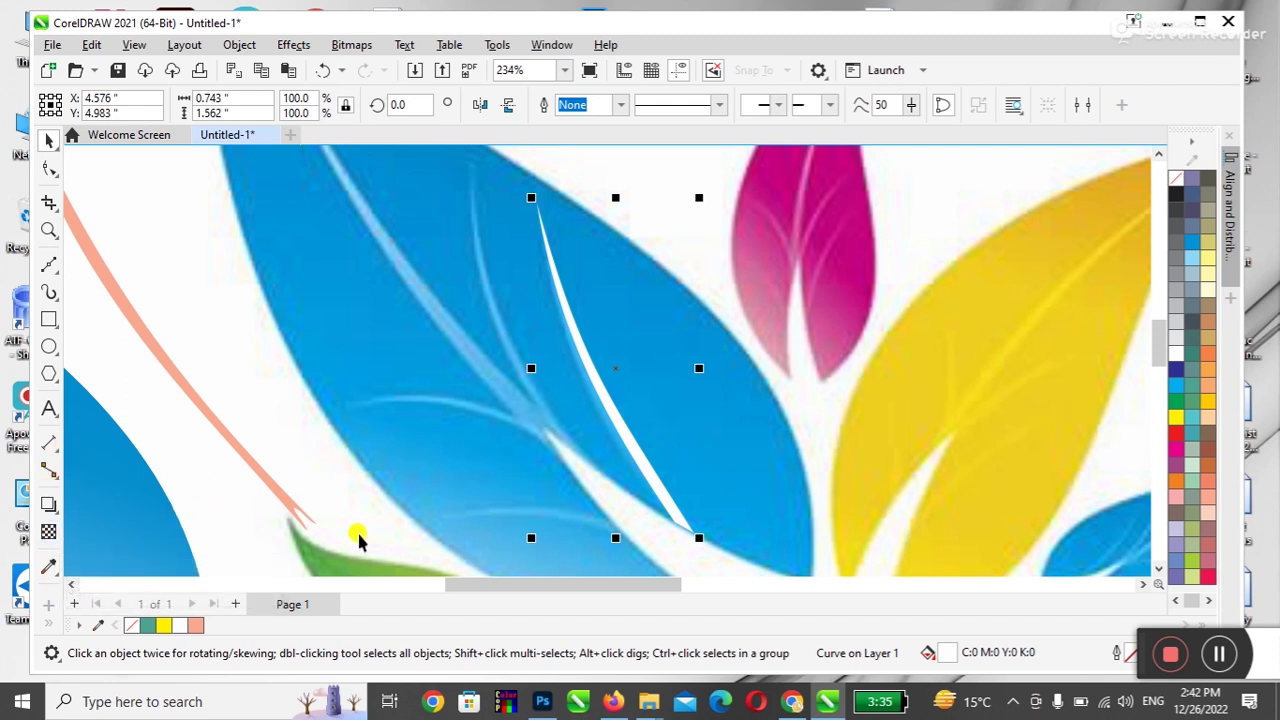
- Set the transparency of the main white vein on the gradient-filled leaf to 70
scroll(358, 540, "down", 2)
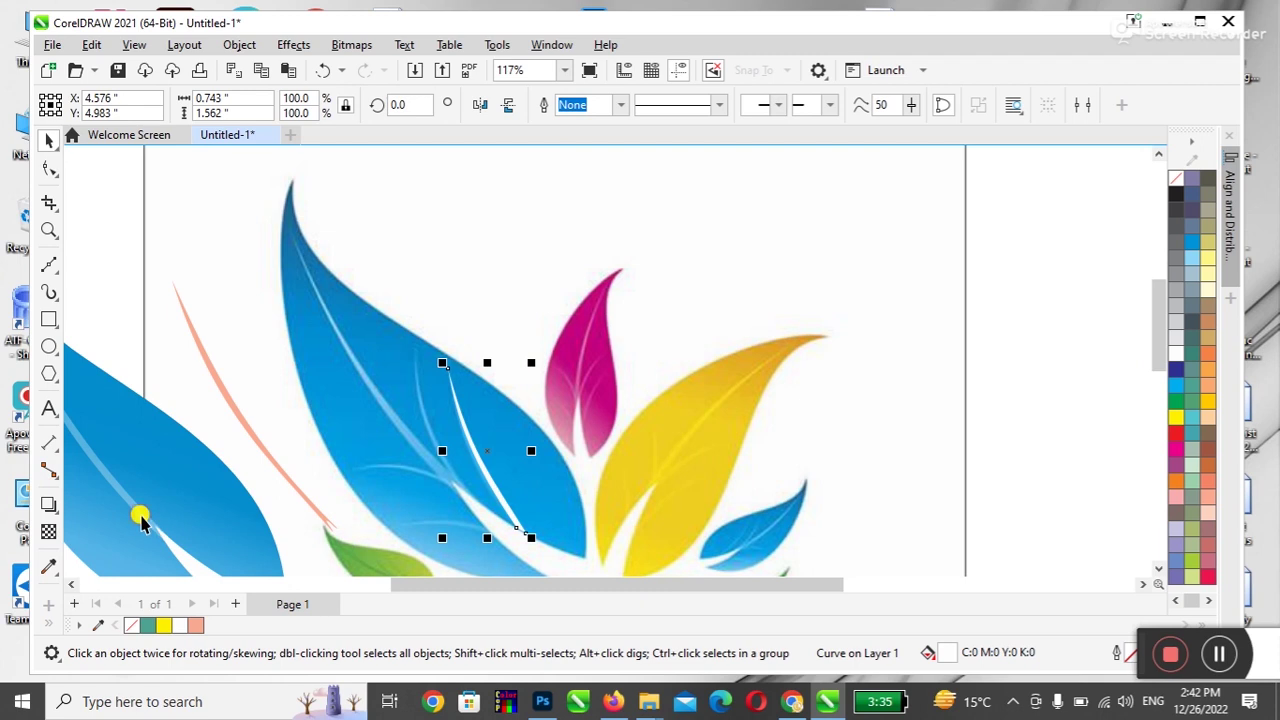
left_click(140, 520)
left_click(48, 532)
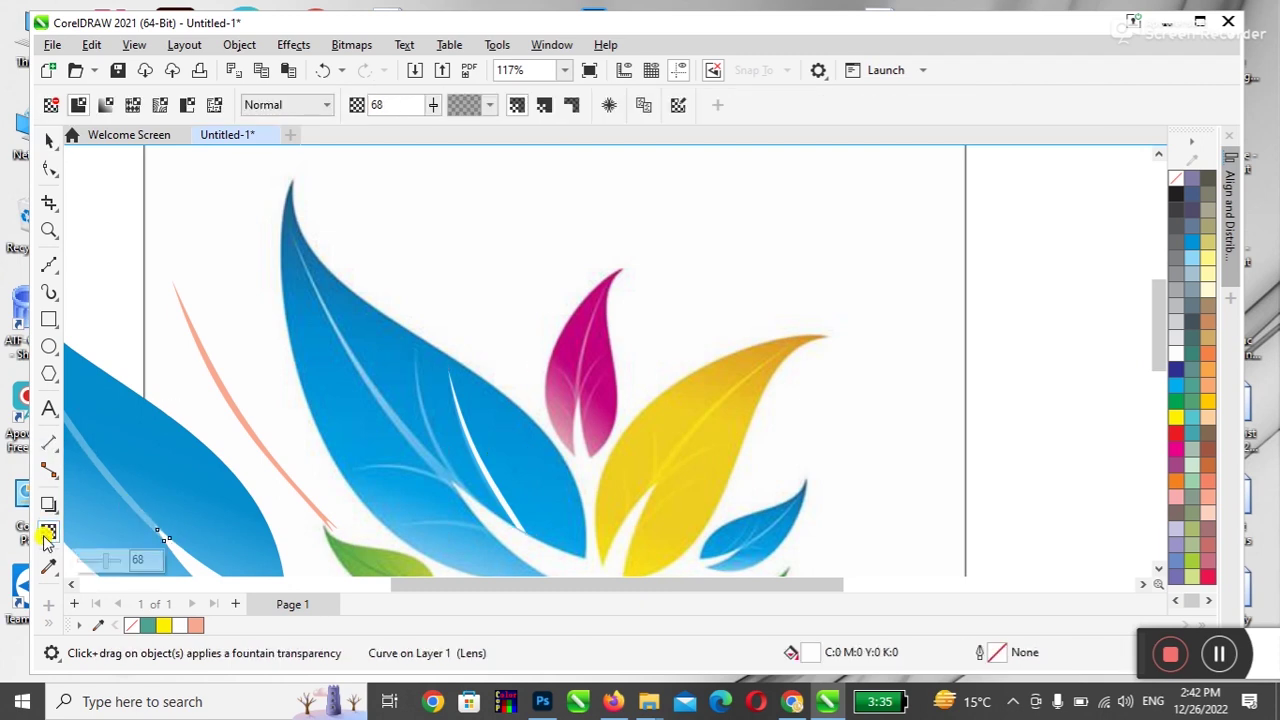
double_click(375, 105)
key("BackSpace")
type("70")
- Apply a uniform transparency of 70 to the white side vein on the traced logo's large blue leaf
left_click(507, 511)
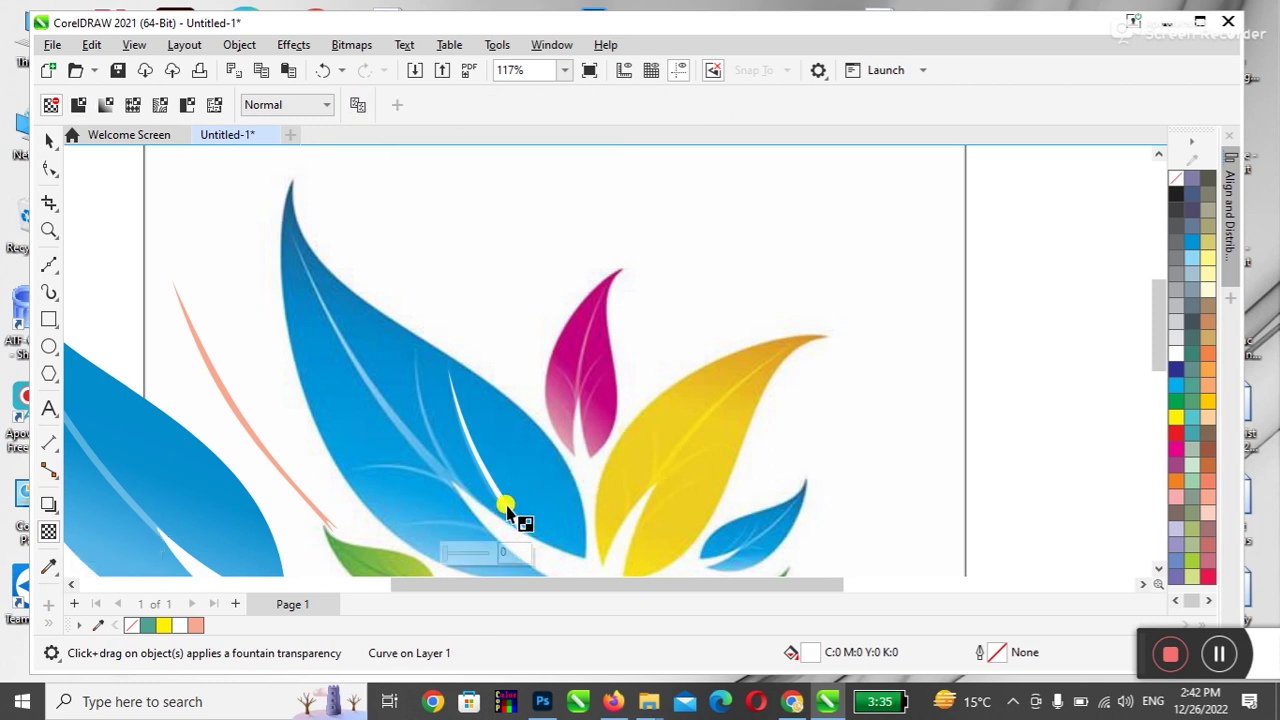
left_click(49, 140)
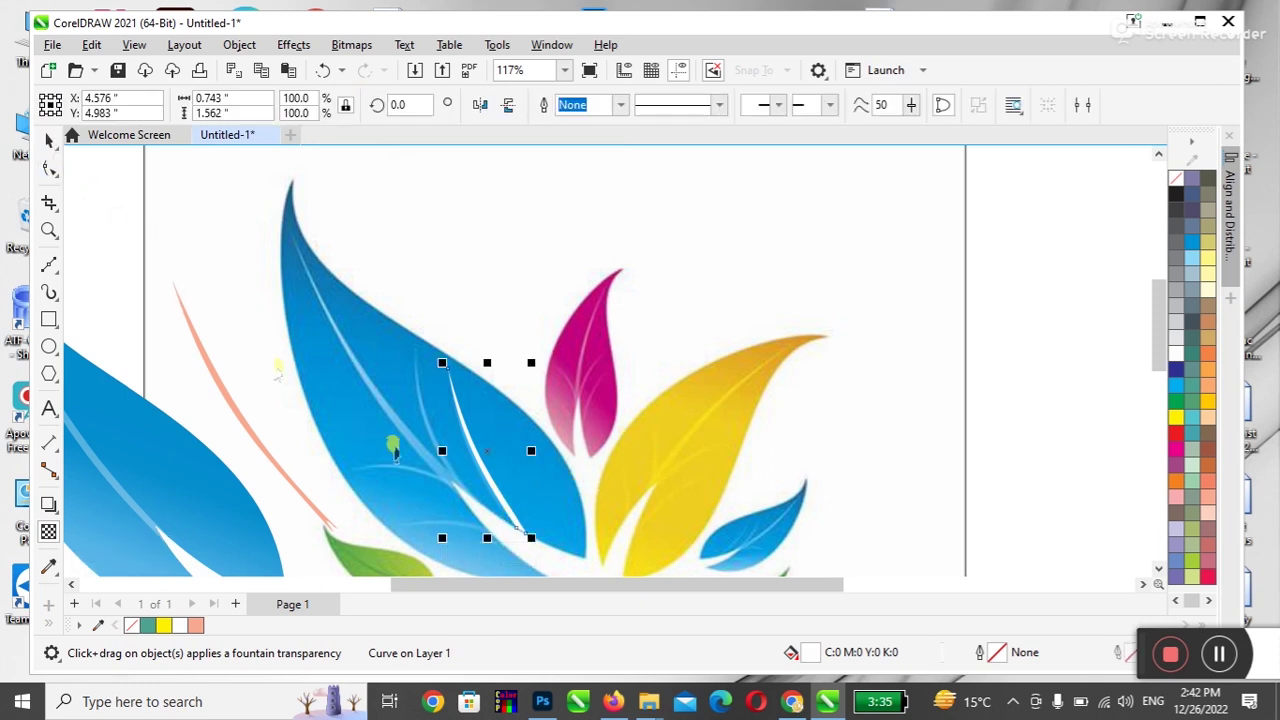
left_click(48, 531)
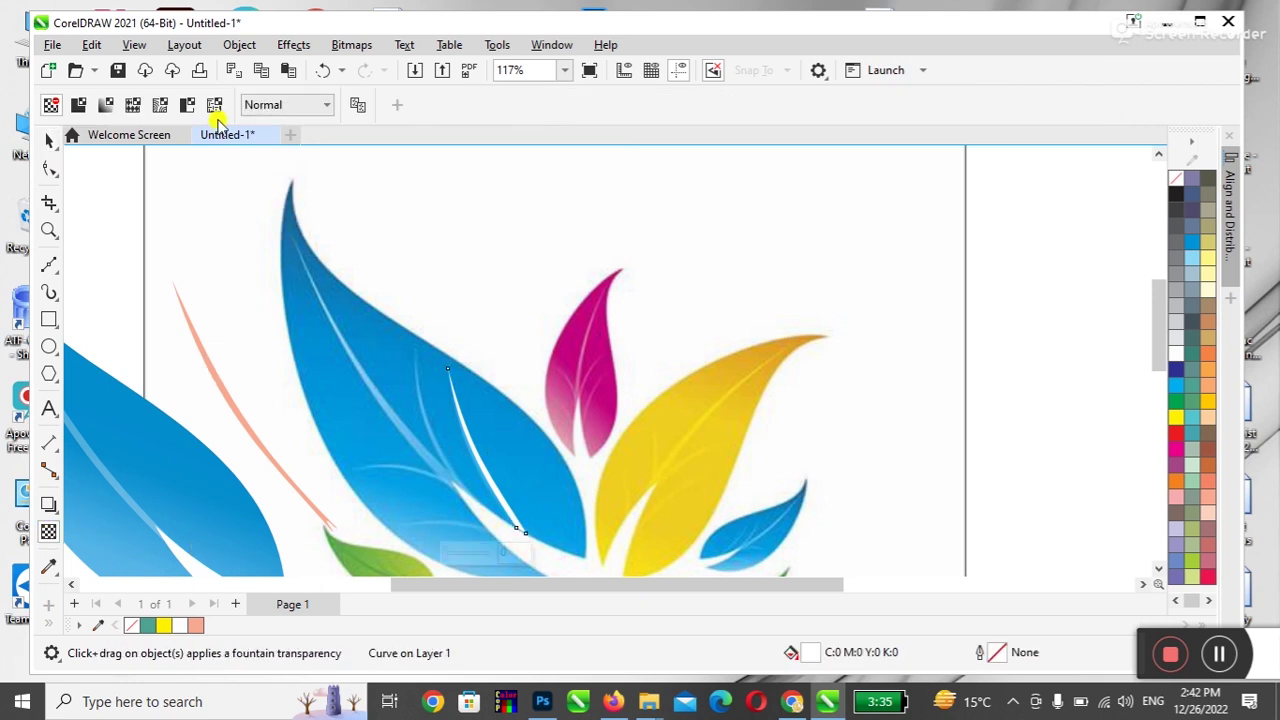
left_click(78, 105)
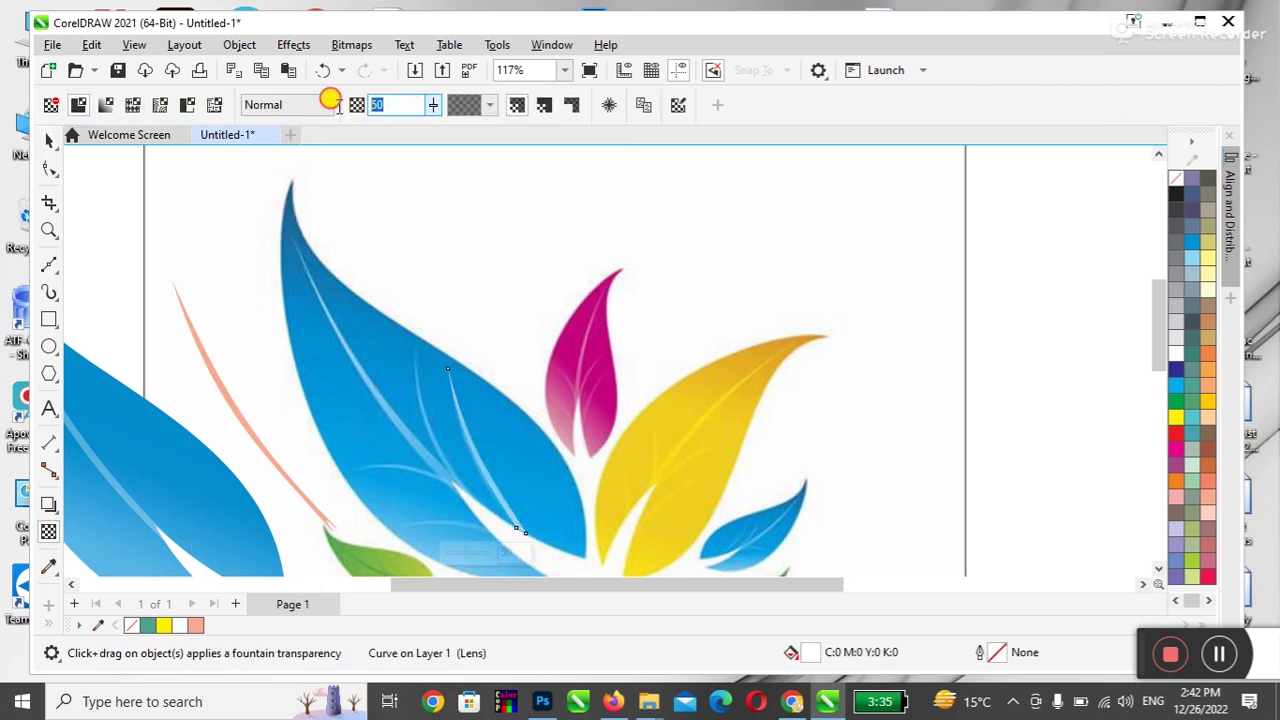
type("70")
key("Return")
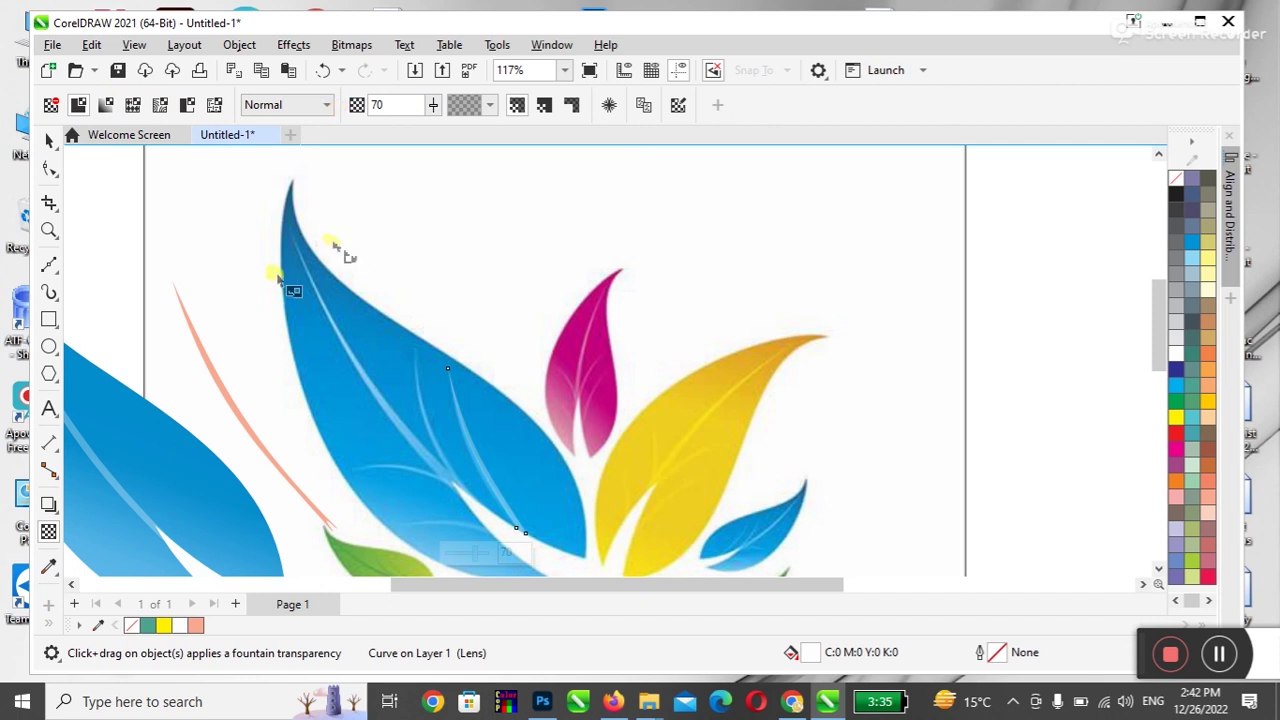
- Move the semi-transparent side vein onto the gradient leaf's right half and place a copy between it and the main vein
left_click(274, 523)
scroll(187, 580, "down", 1)
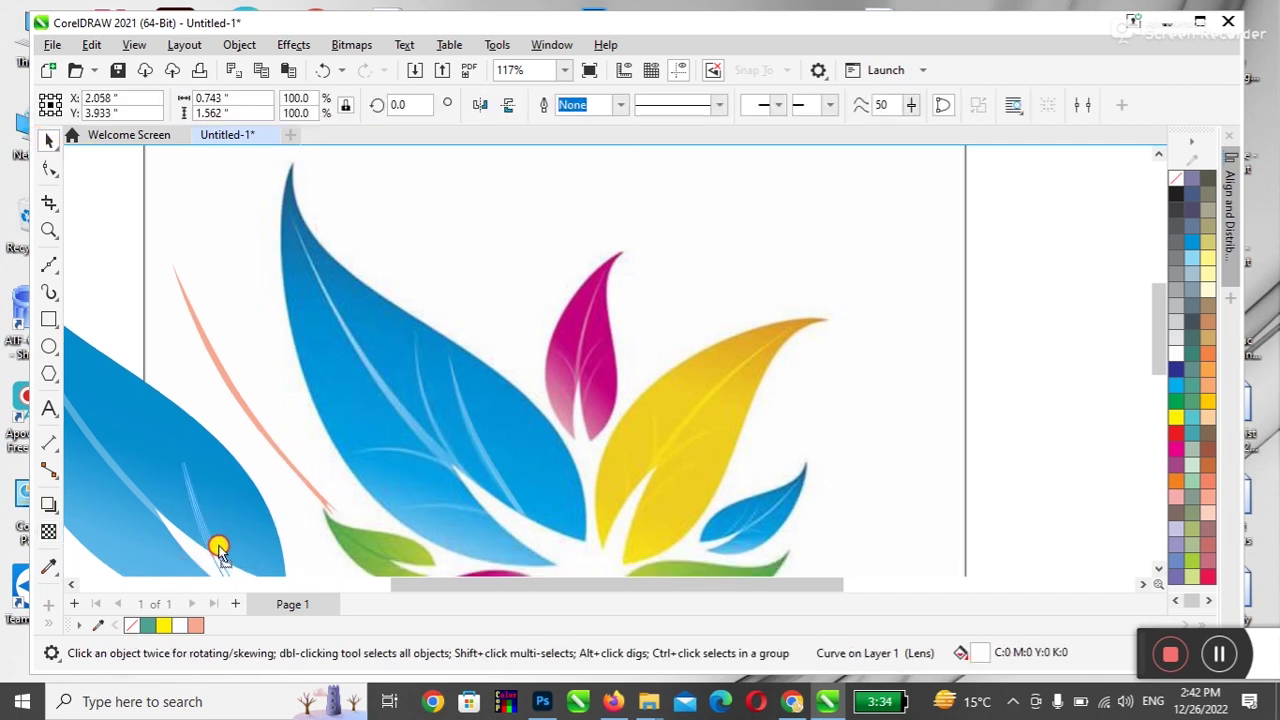
scroll(210, 568, "down", 3)
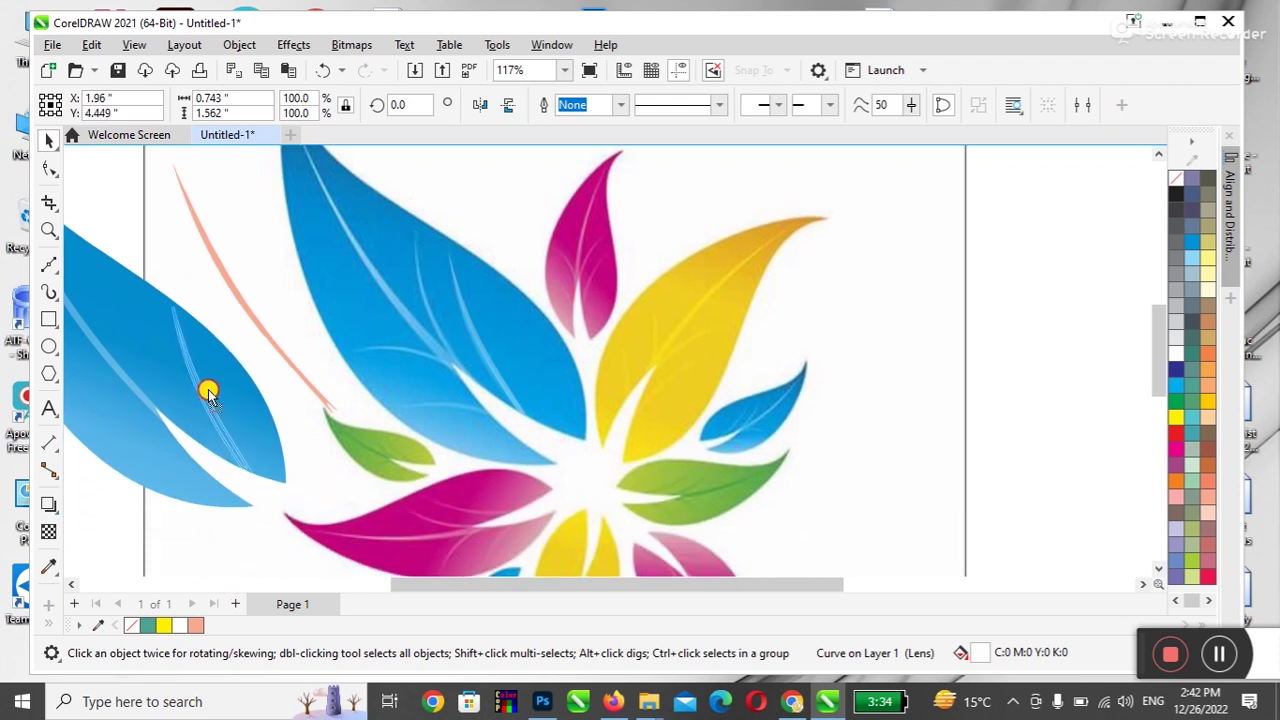
left_click(208, 390)
left_click(220, 568)
left_click_drag(643, 588, 525, 590)
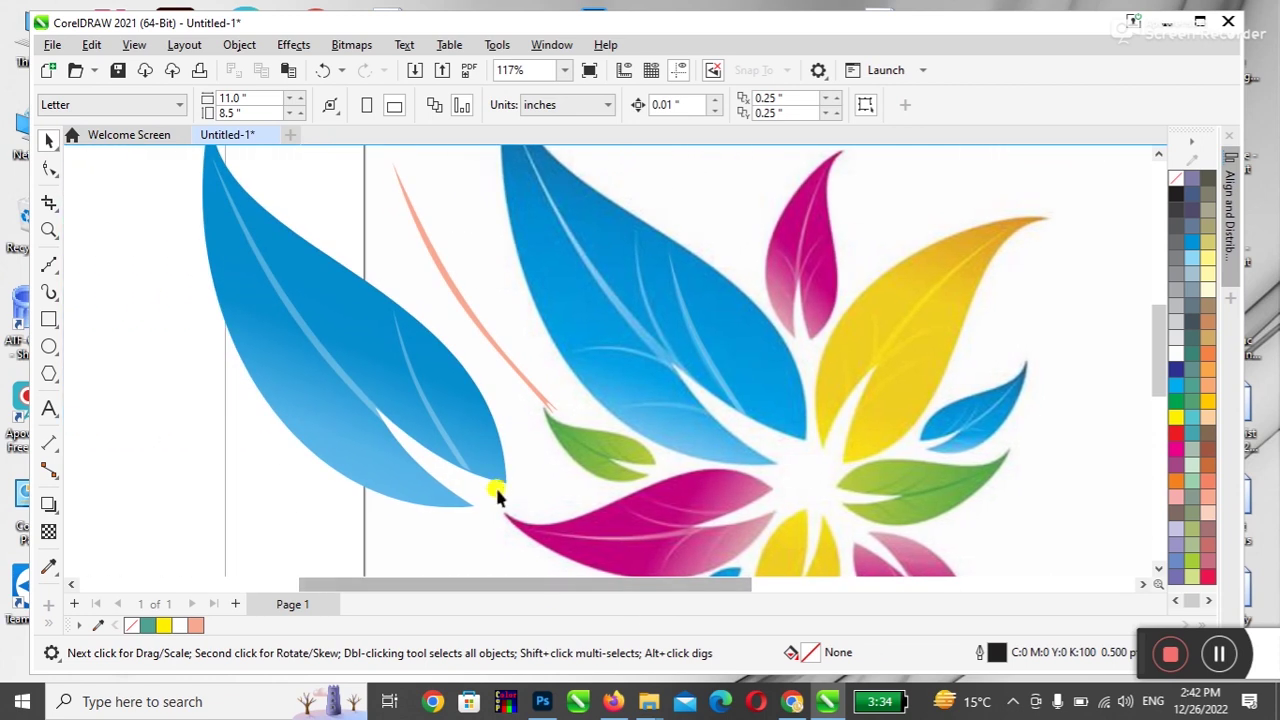
left_click(446, 436)
left_click_drag(431, 386, 357, 345)
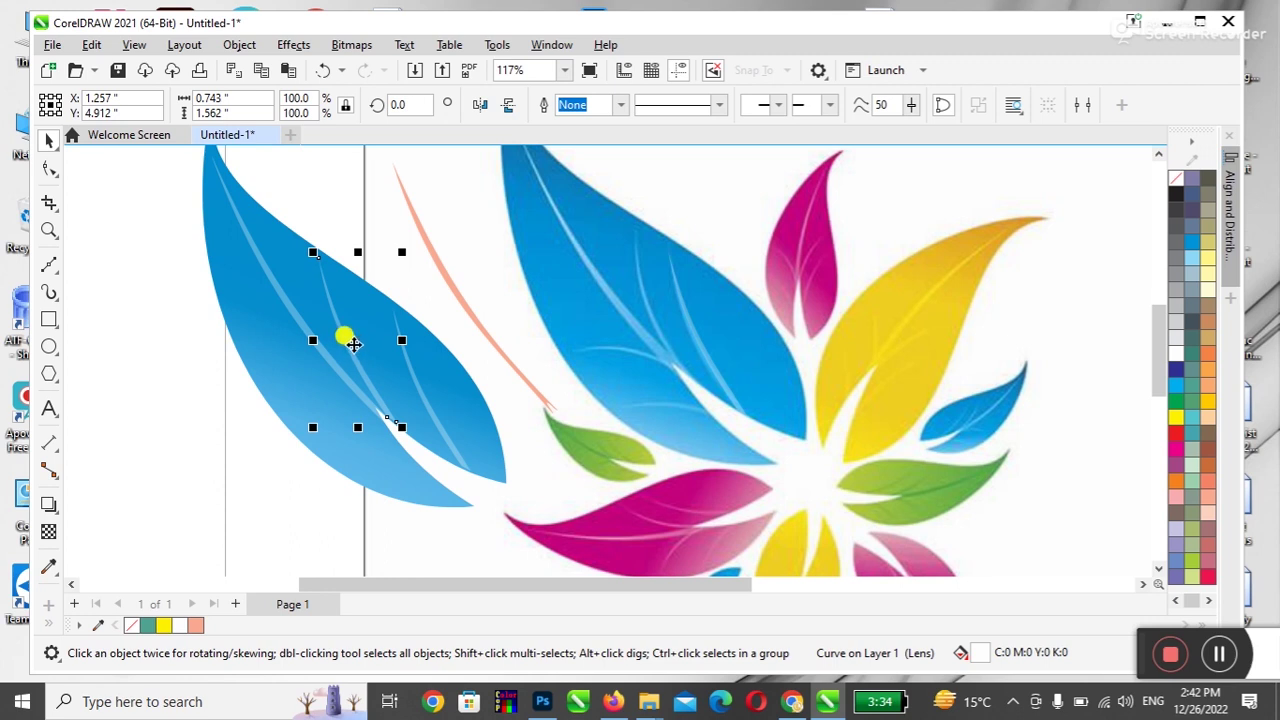
- Try reducing the copied side vein's height to 68.1 percent, and undo the resize
left_click_drag(357, 252, 358, 308)
left_click_drag(358, 367, 369, 370)
key("ctrl+z")
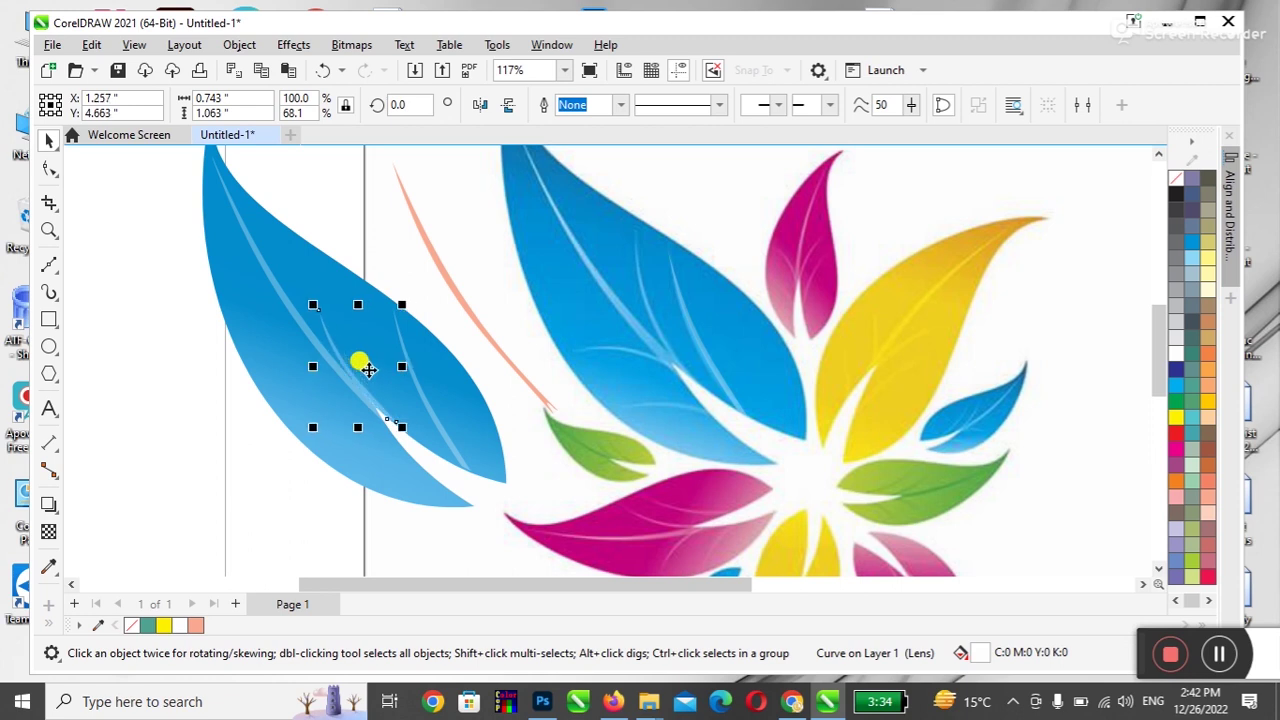
key("ctrl+z")
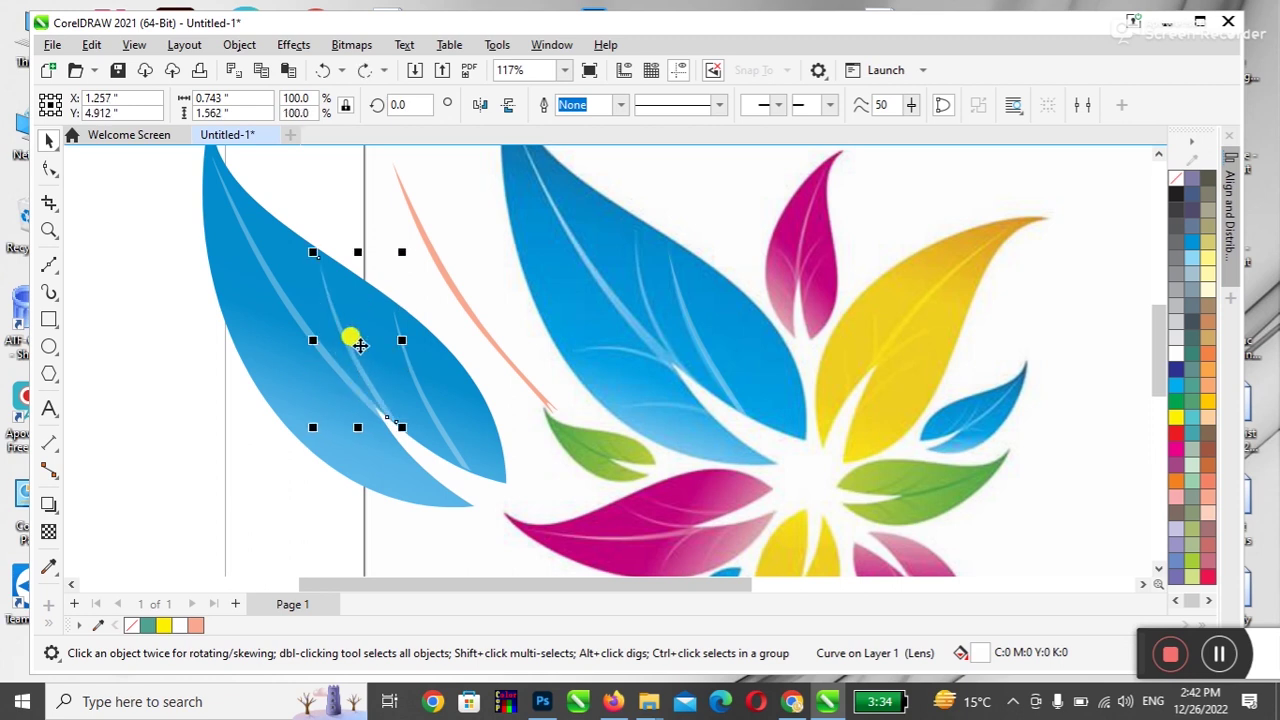
left_click(355, 338)
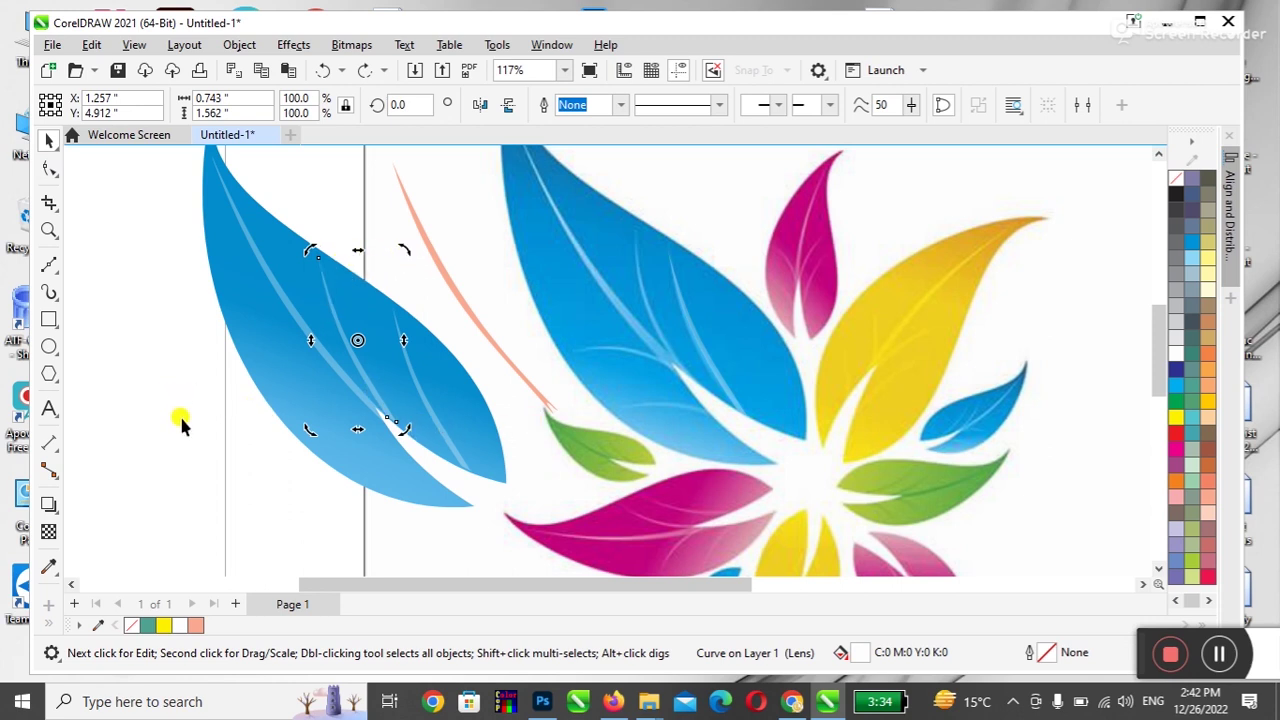
left_click(100, 349)
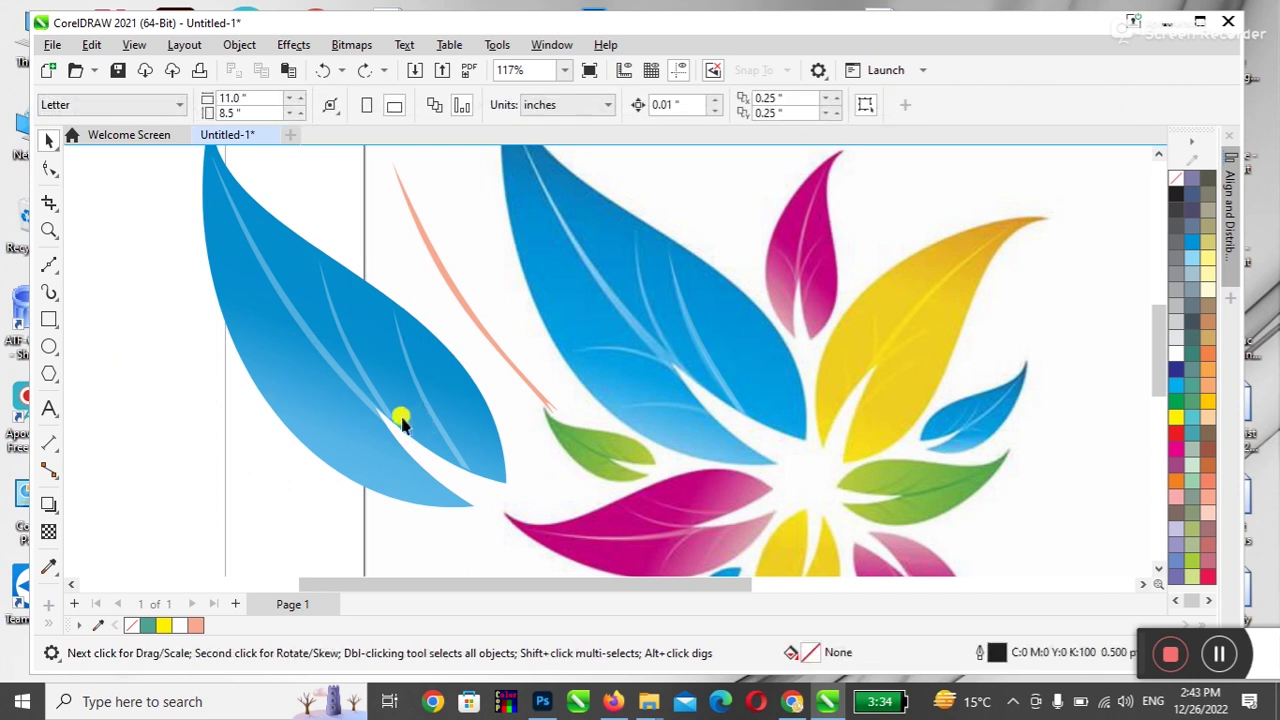
- Duplicate the middle side vein slightly below itself and mirror the copy vertically
left_click(388, 418)
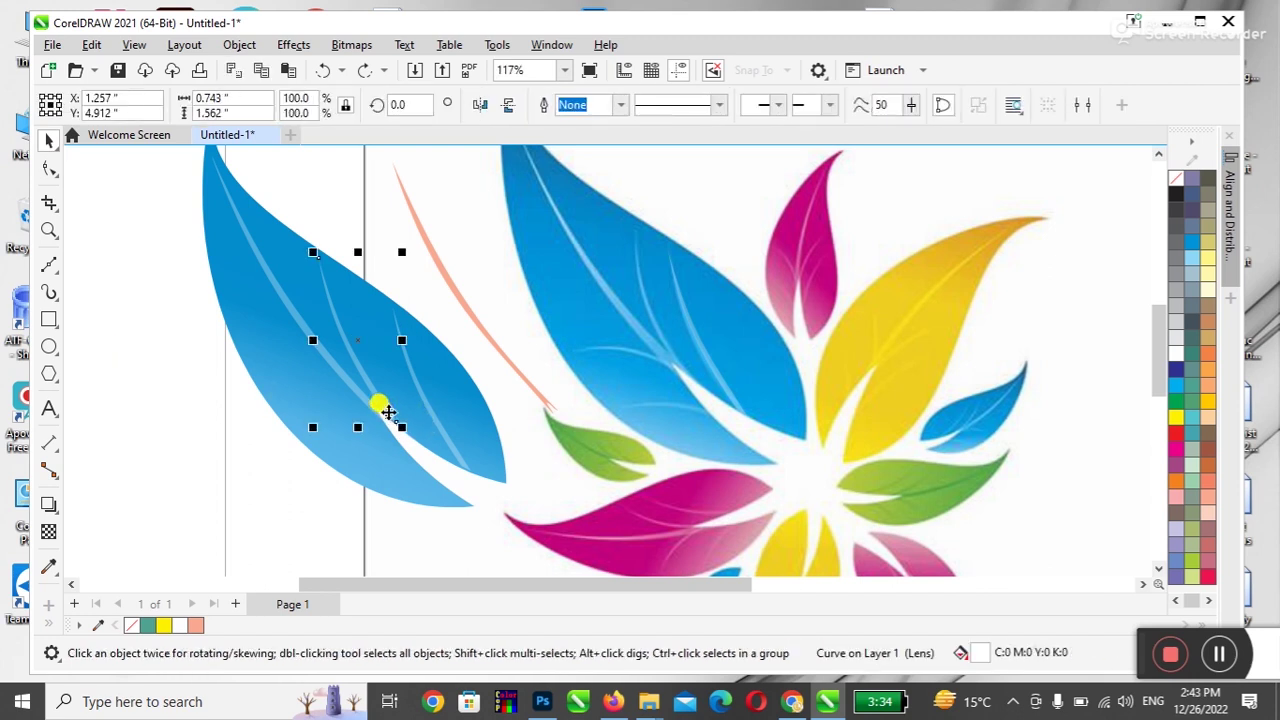
mouse_move(379, 402)
left_mouse_down()
mouse_move(371, 440)
mouse_move(373, 422)
left_mouse_up()
left_click(507, 104)
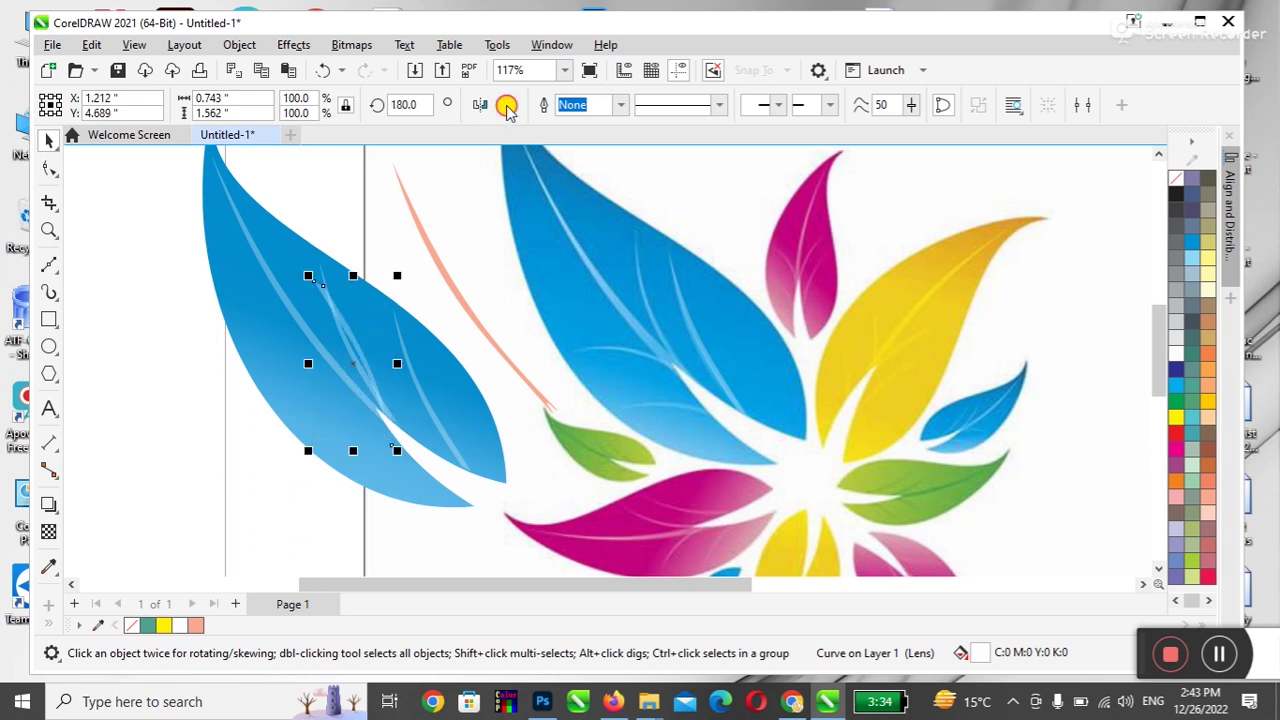
left_click(481, 106)
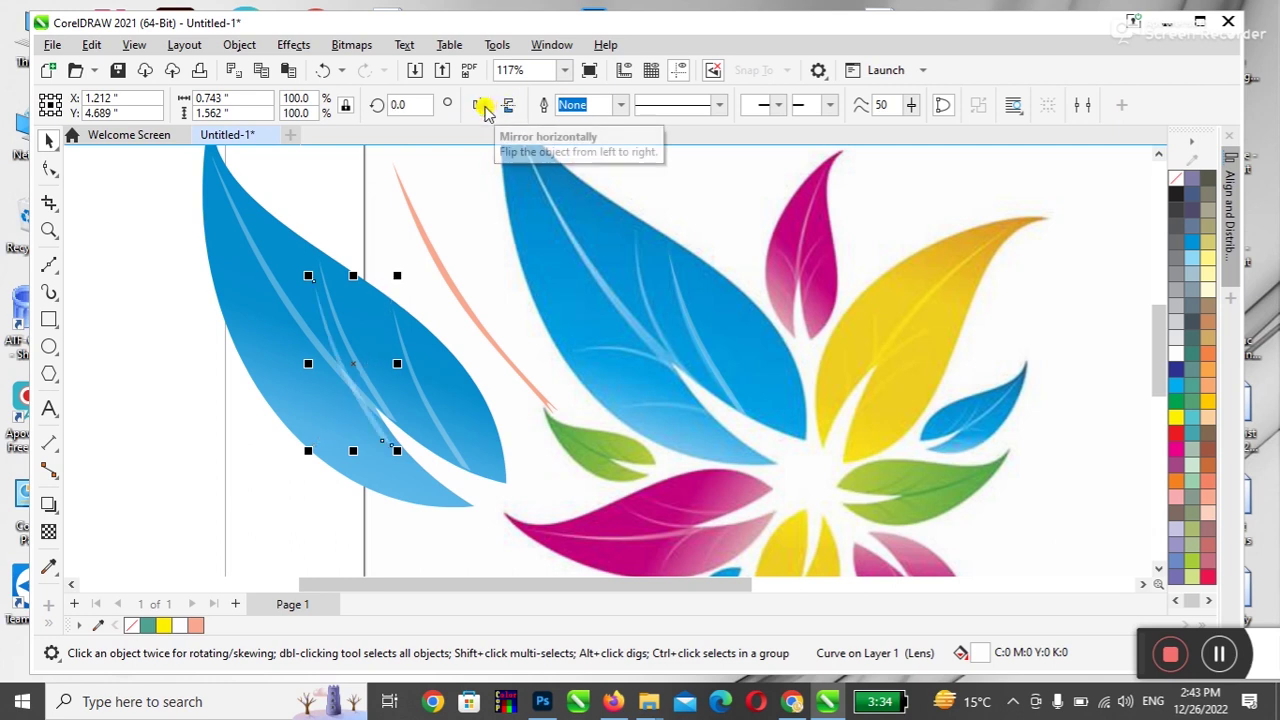
left_click(508, 107)
- Rotate the mirrored vein to about 262.5 degrees and position it across the gradient leaf's lower-left half
left_click_drag(380, 325, 355, 452)
left_click(343, 410)
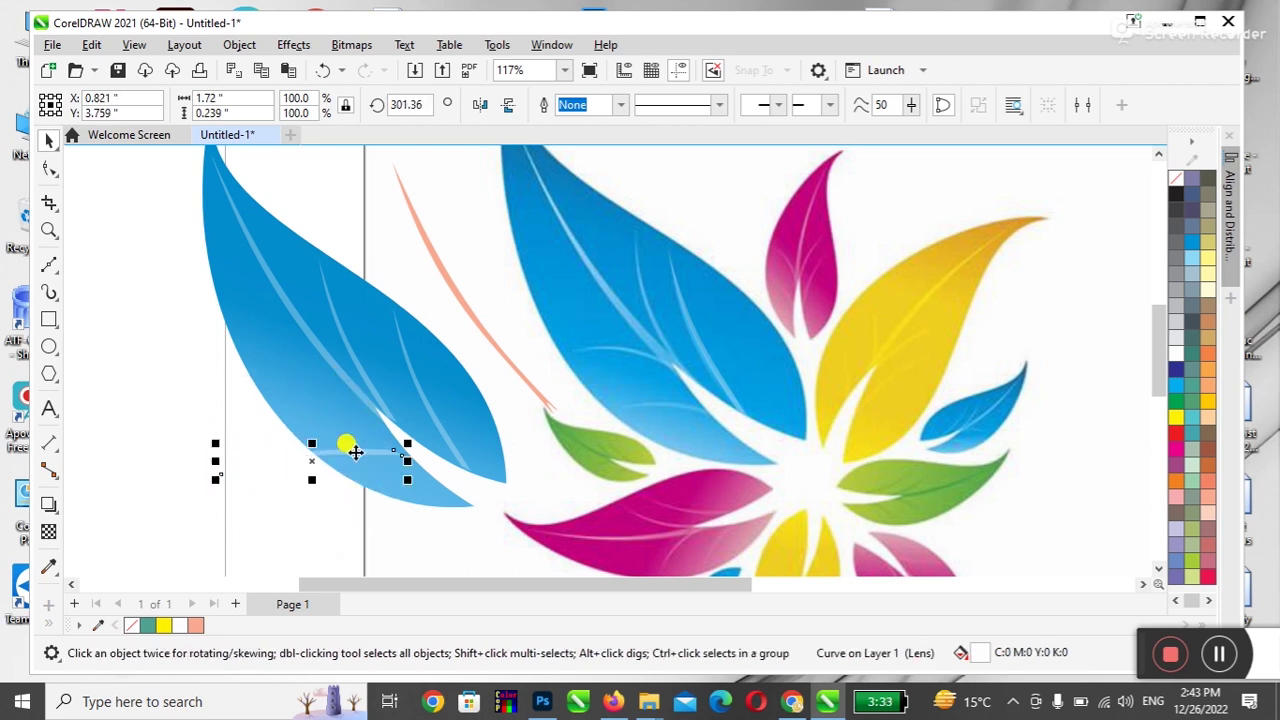
left_click(355, 452)
left_click_drag(410, 488, 377, 547)
left_click_drag(355, 482, 370, 425)
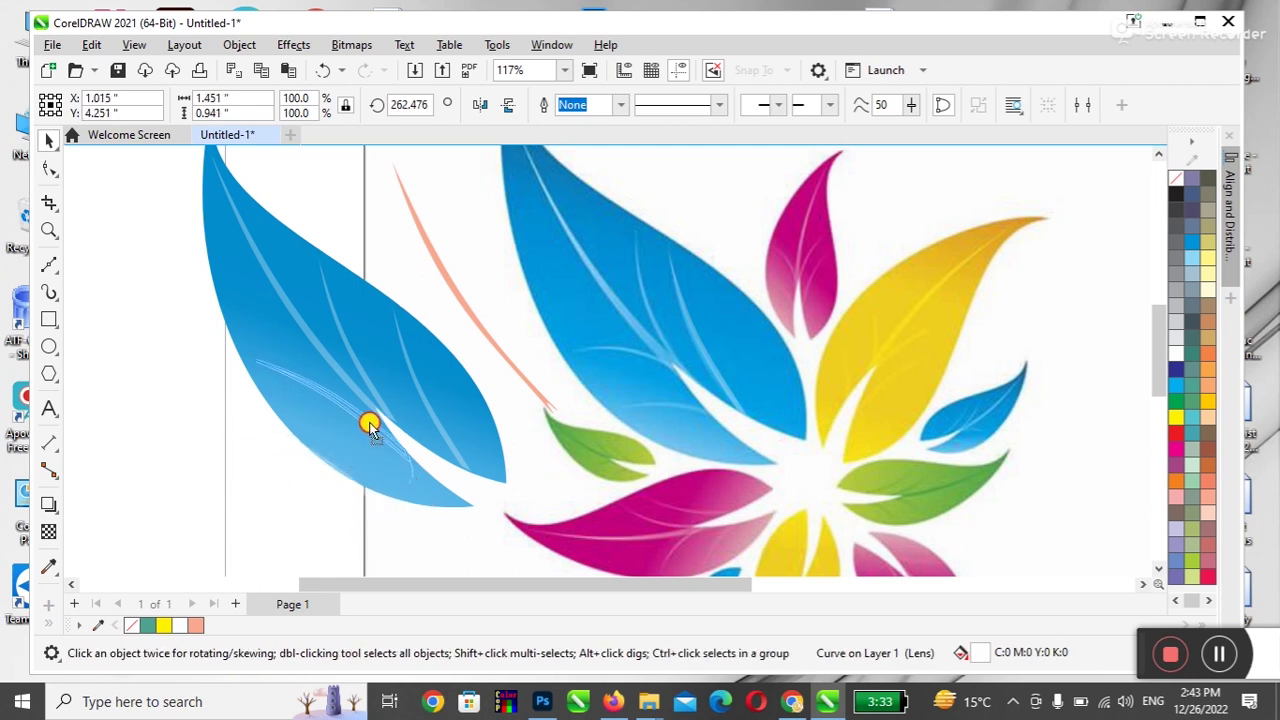
left_click_drag(369, 425, 369, 425)
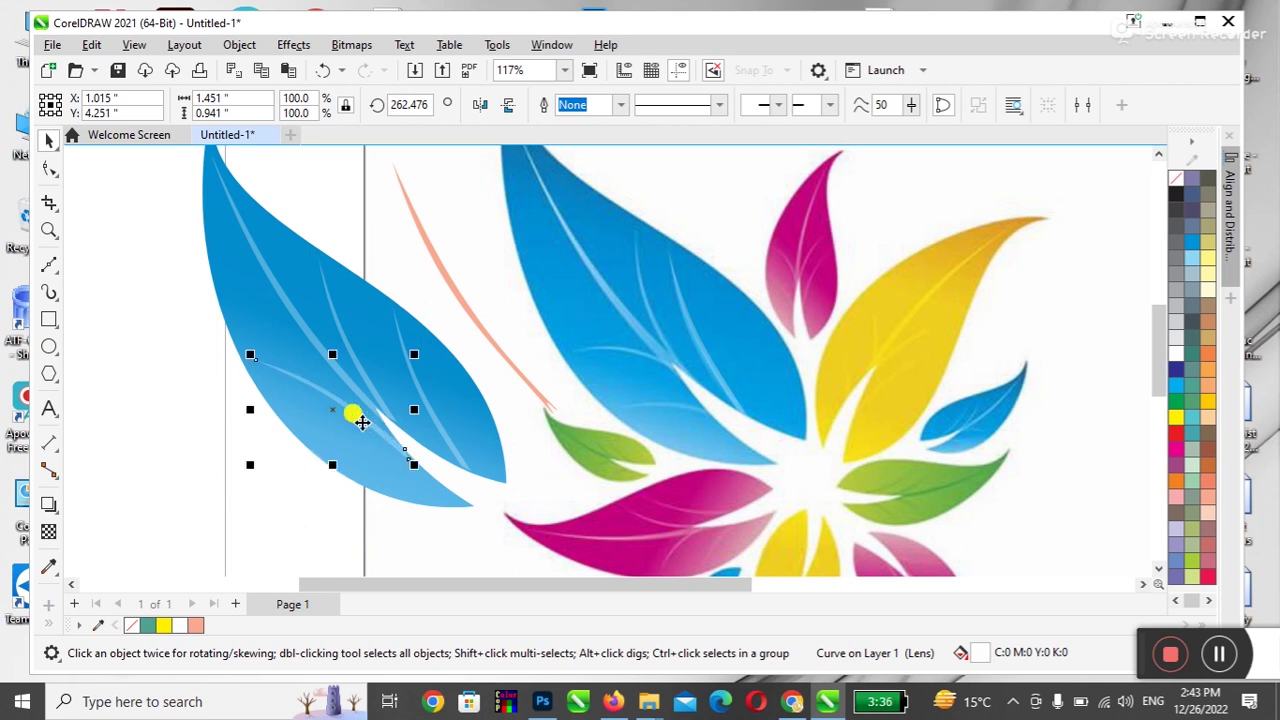
left_click(429, 537)
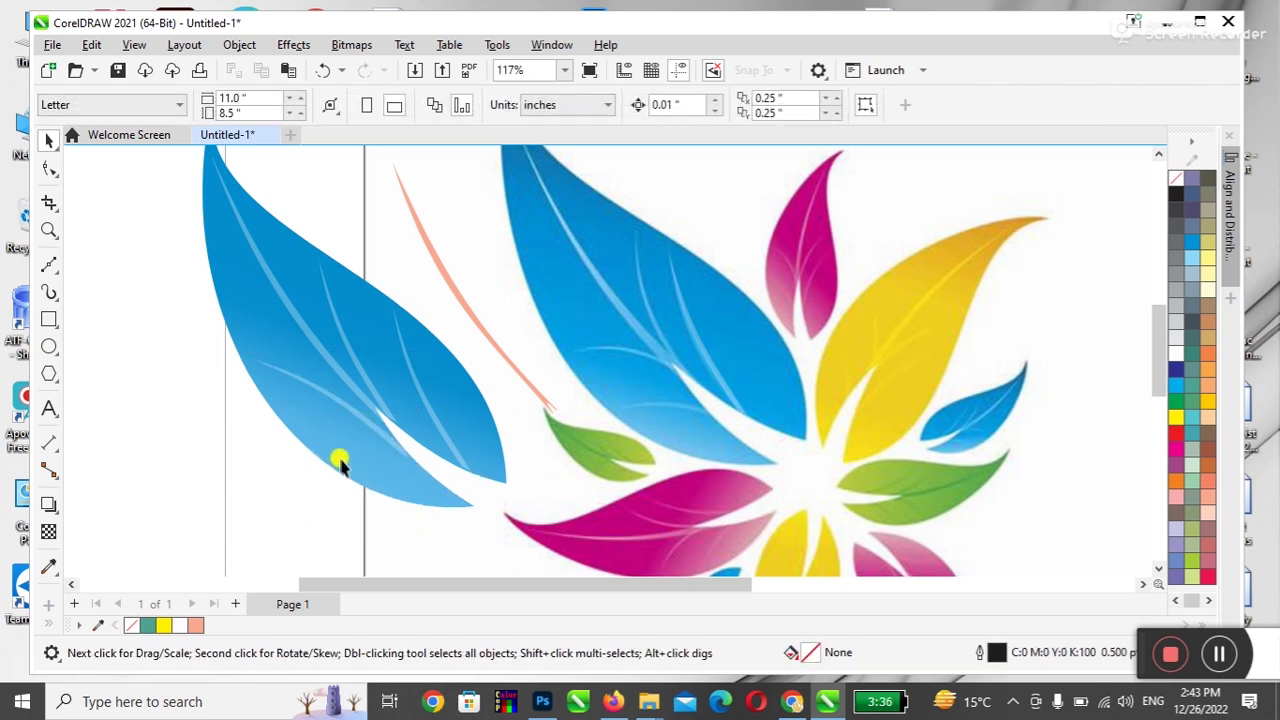
- Fine-tune the positions of the three side veins so their bases meet the inner split edge of the gradient leaf
key("z")
left_click_drag(206, 254, 288, 287)
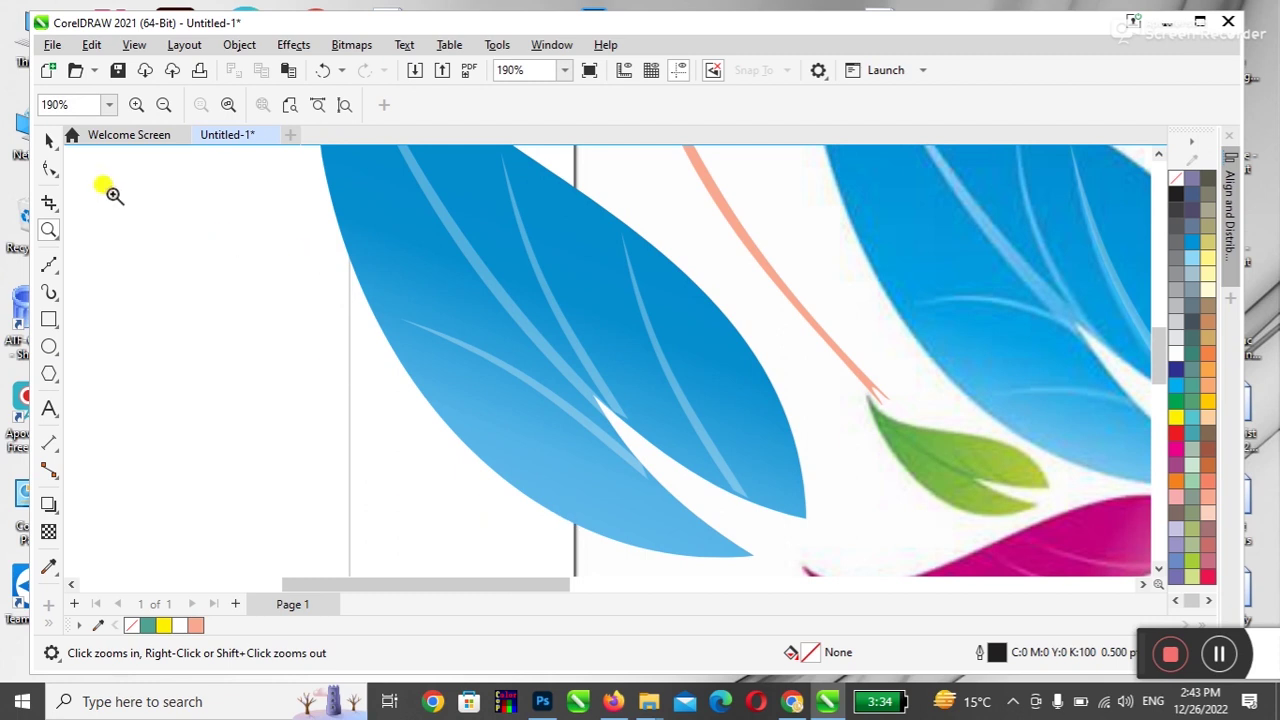
left_click(48, 141)
left_click(603, 444)
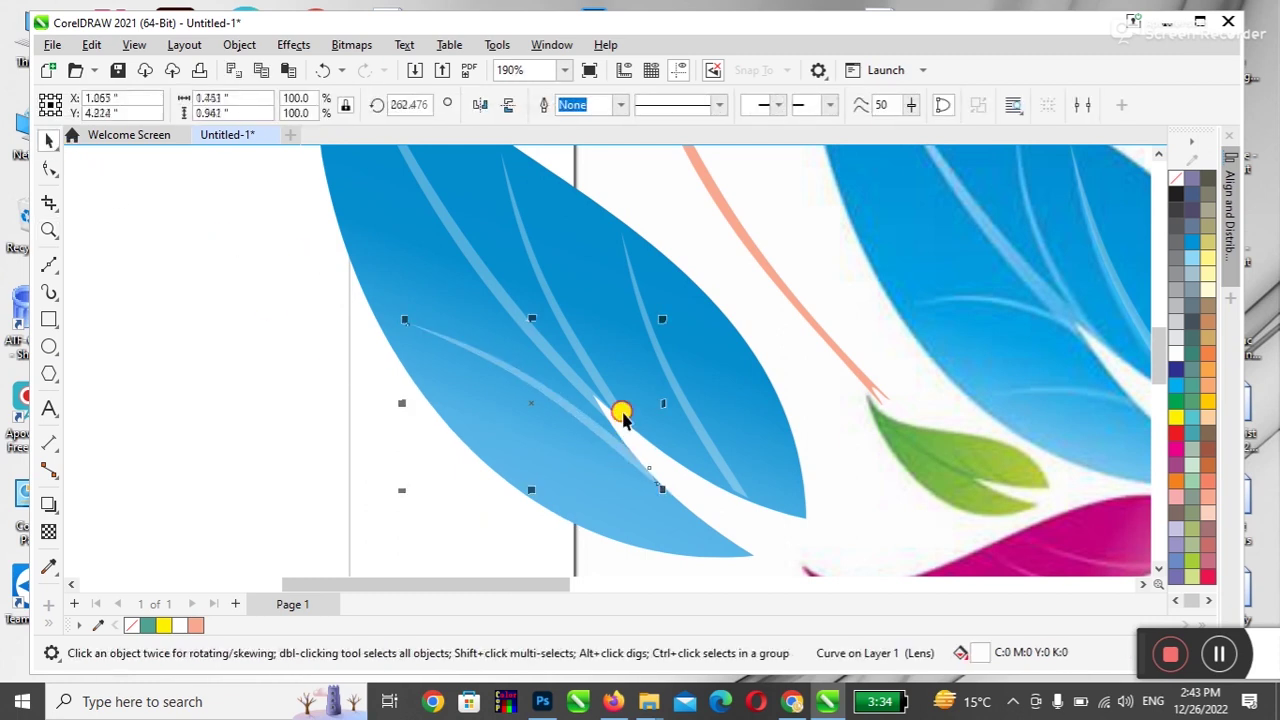
left_click(630, 420)
left_click(739, 486)
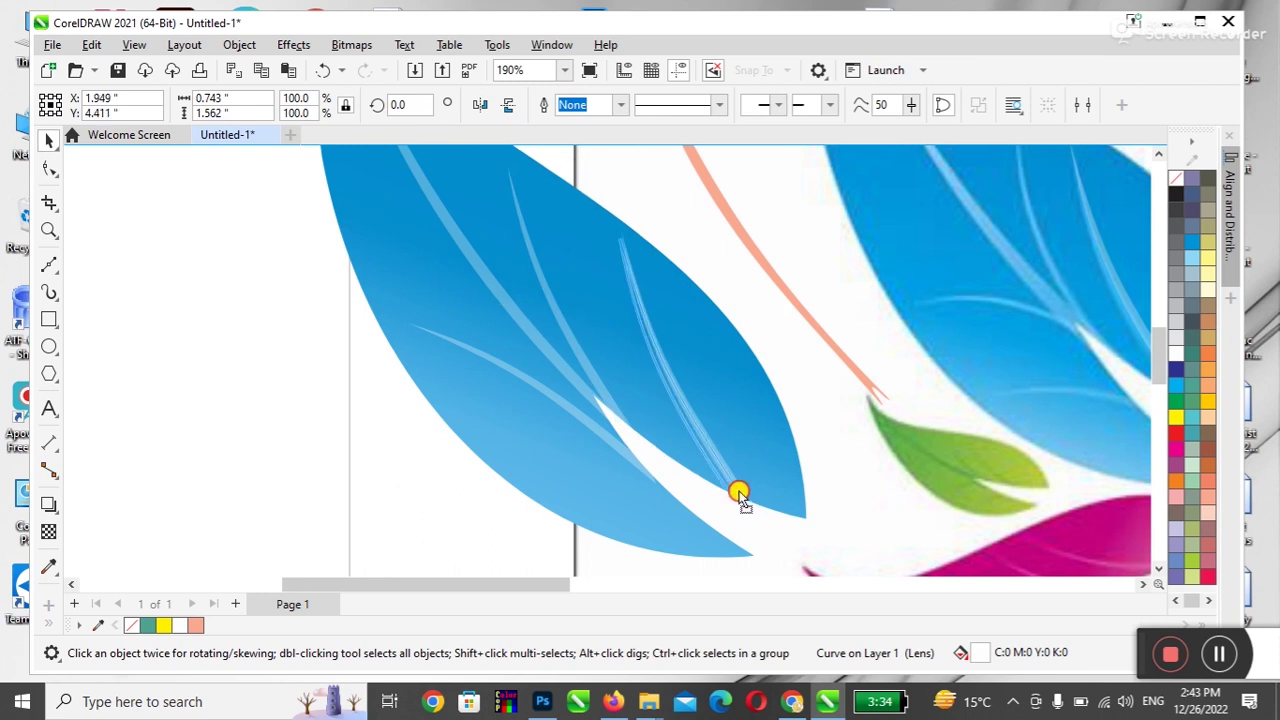
left_click(415, 502)
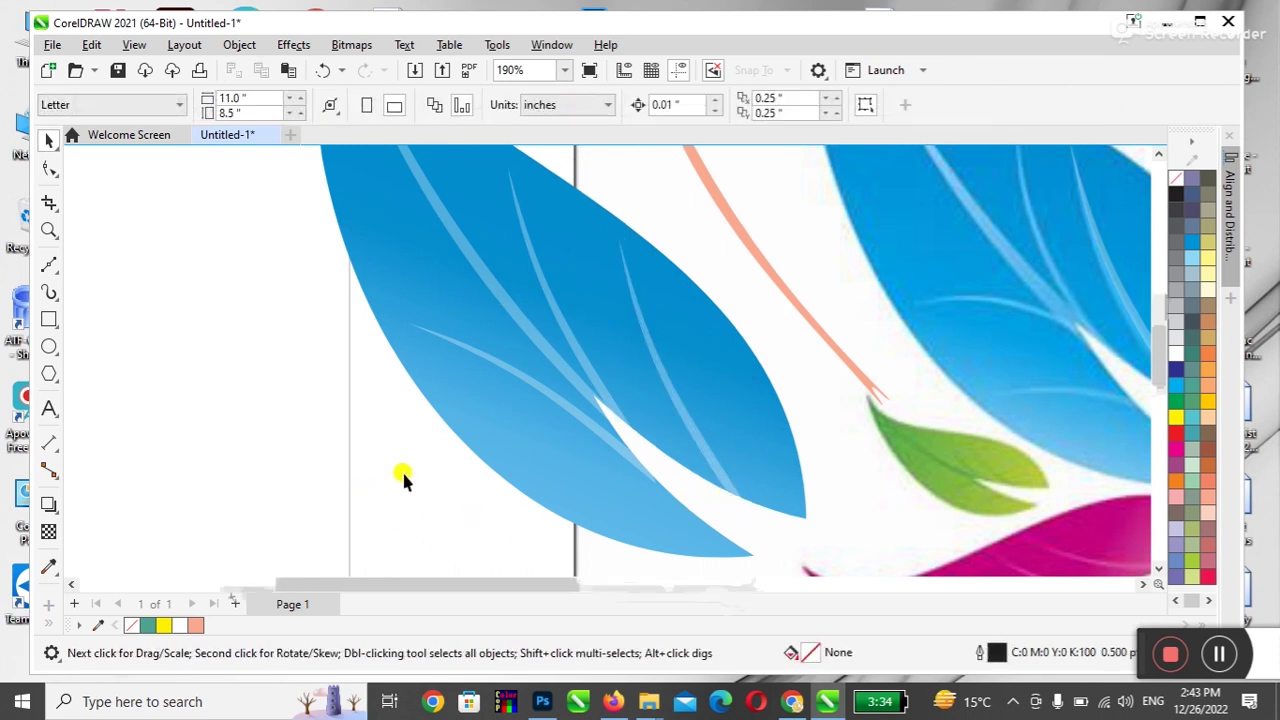
- Delete the leftover salmon-coloured main vein shape between the gradient leaf and the logo
scroll(401, 468, "down", 2)
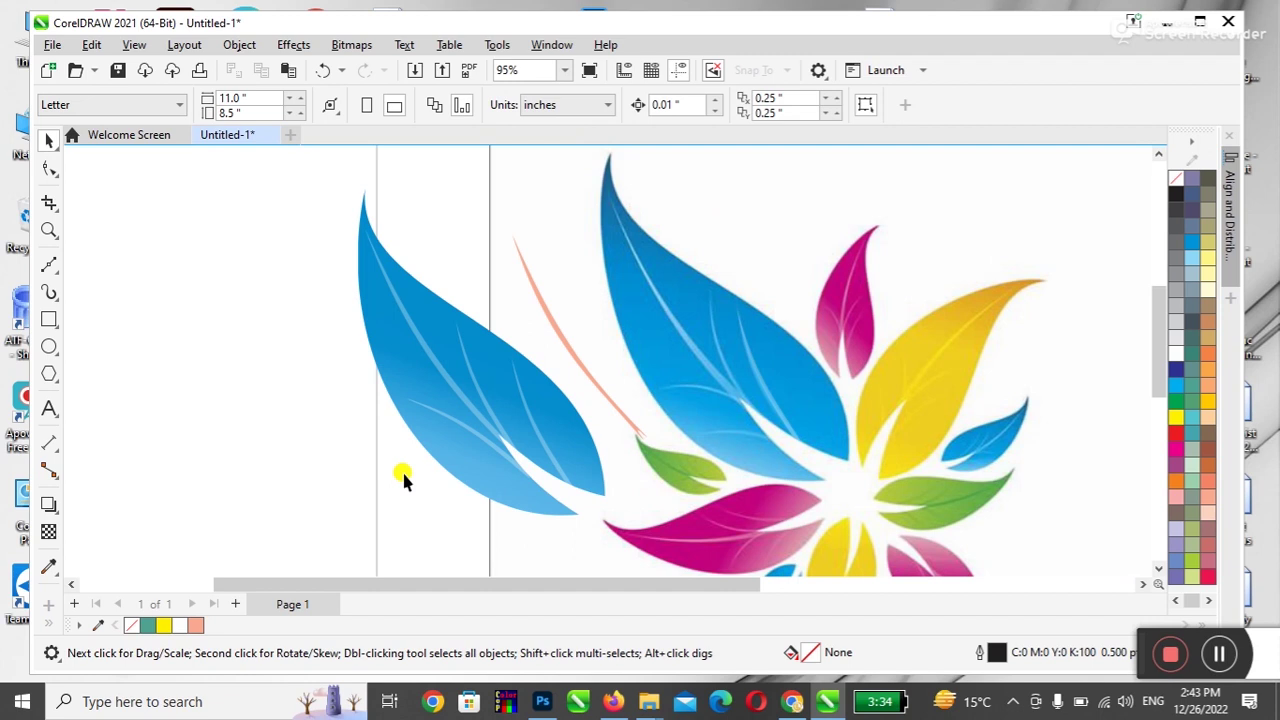
left_click(631, 423)
key("Delete")
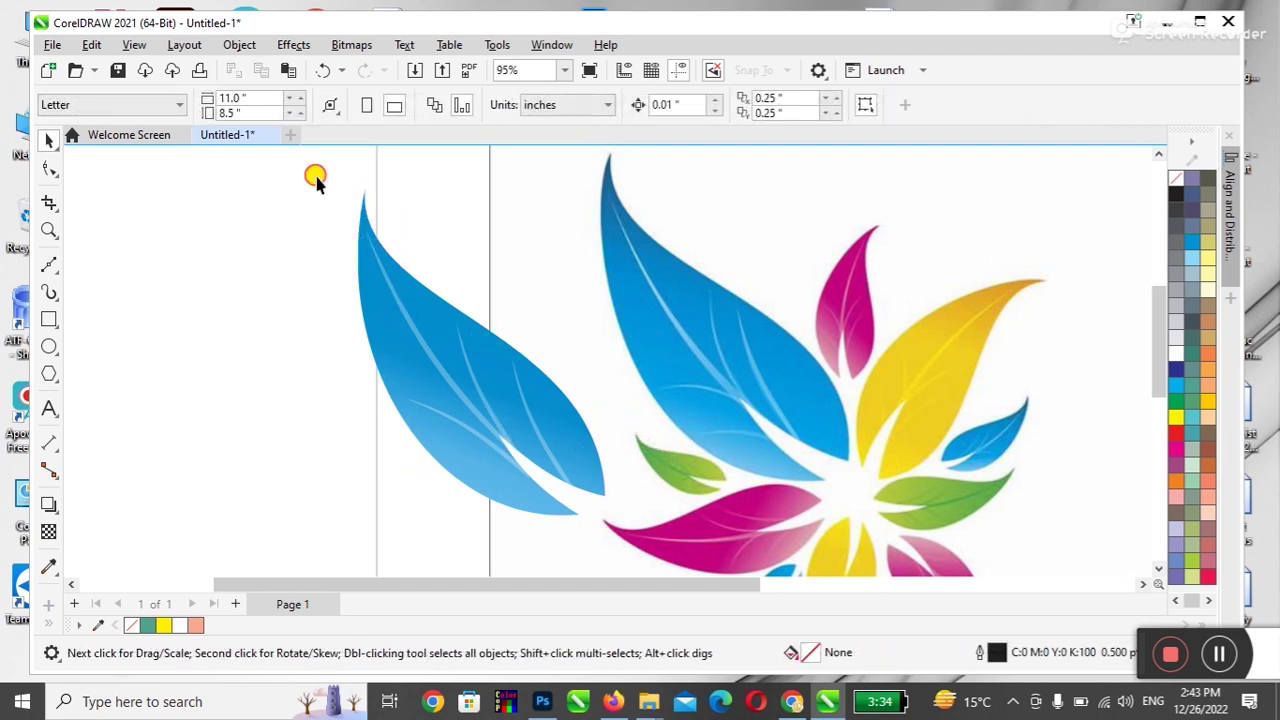
- Place a copy of the gradient leaf with all its veins left of the original and group the copy's five objects
left_click_drag(558, 438, 623, 543)
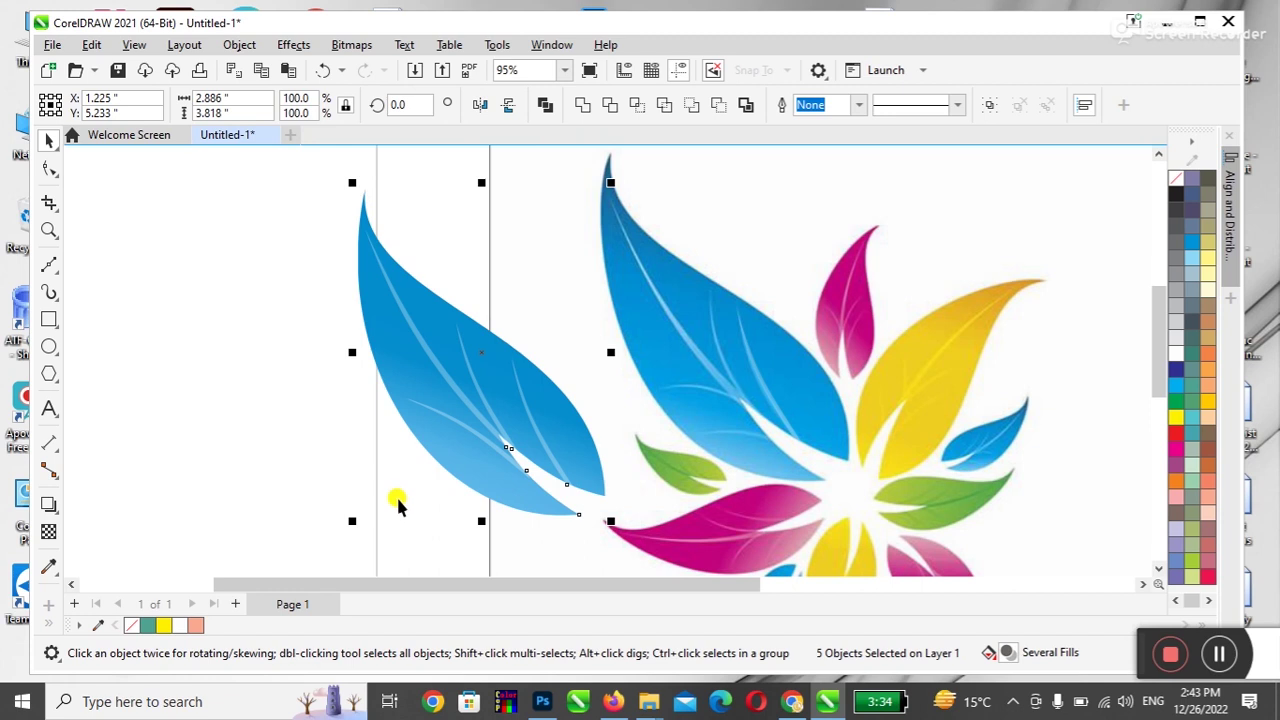
left_click_drag(482, 423, 202, 469)
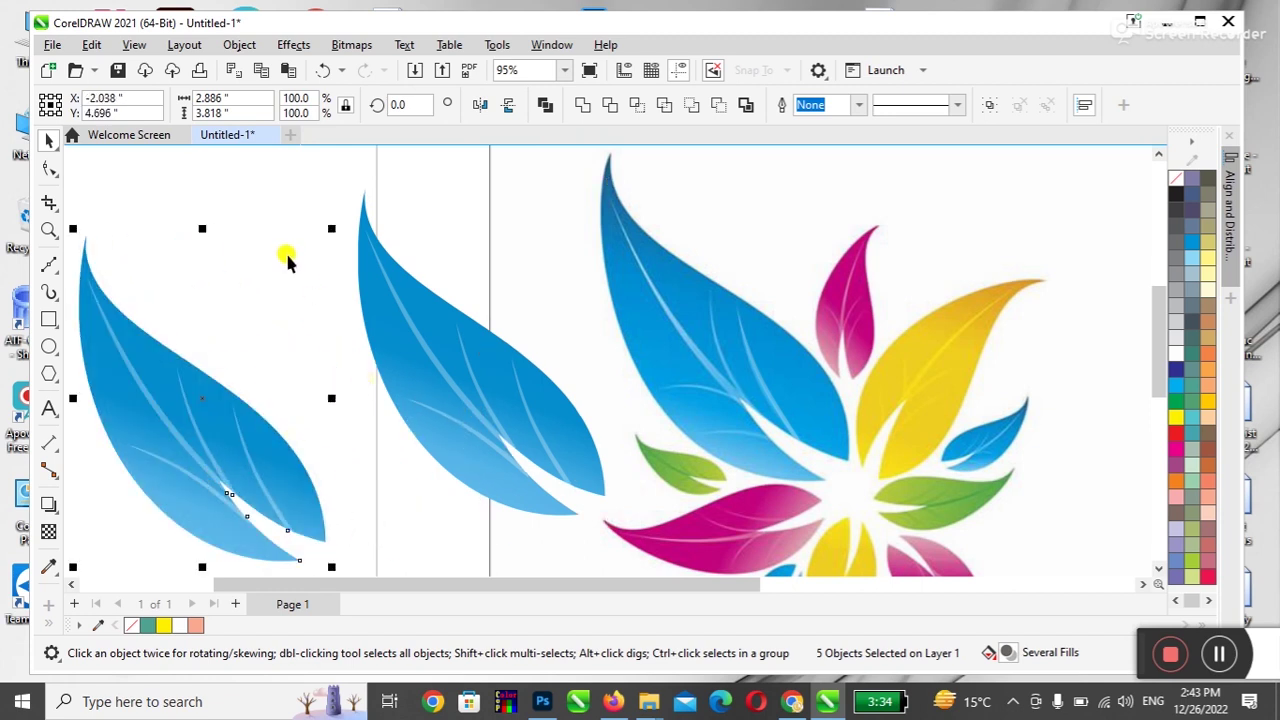
key("ctrl+g")
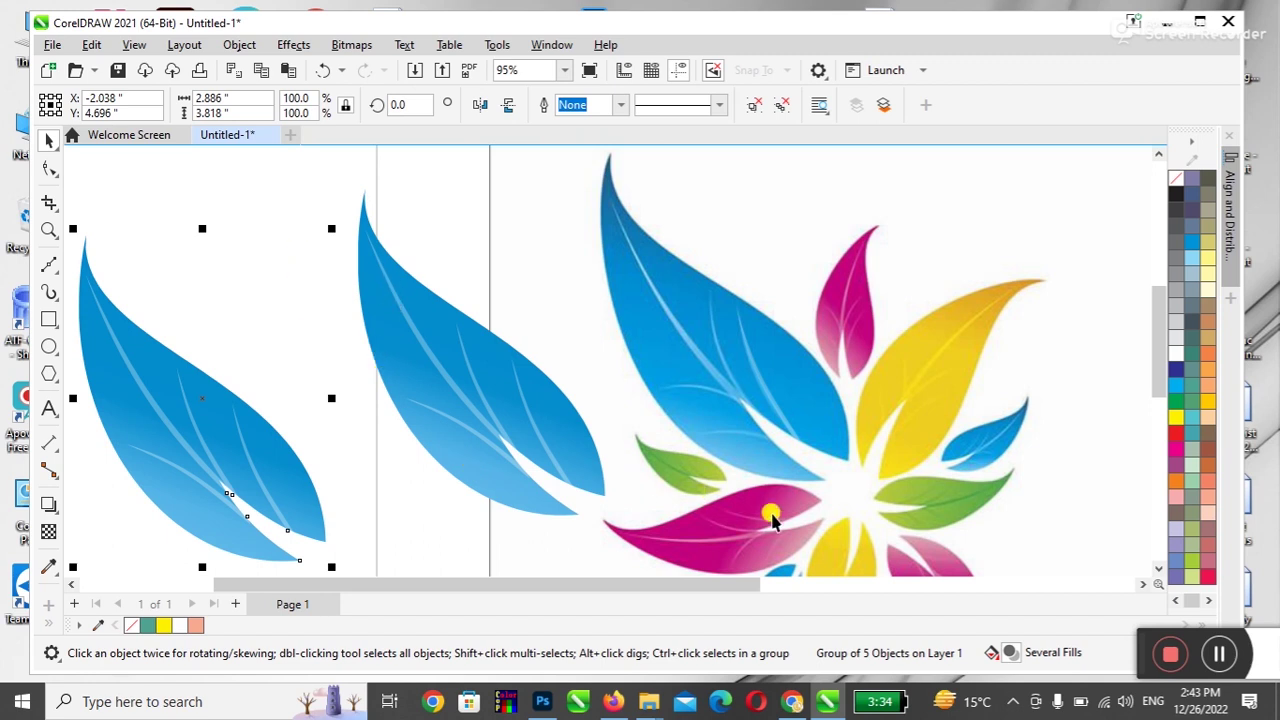
- Place two blue leaves with veins side by side to the right of the logo and group the outer leaf's objects
left_click(1143, 584)
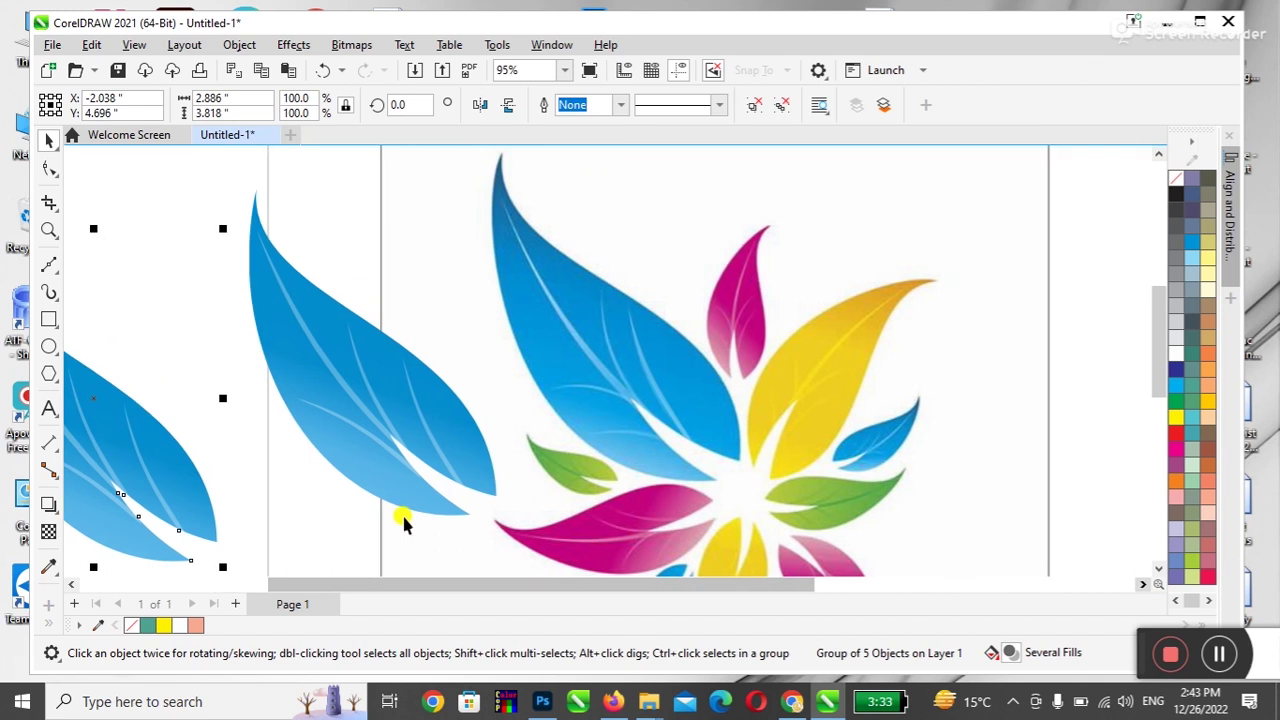
left_click_drag(211, 177, 536, 530)
left_click_drag(380, 419, 1032, 386)
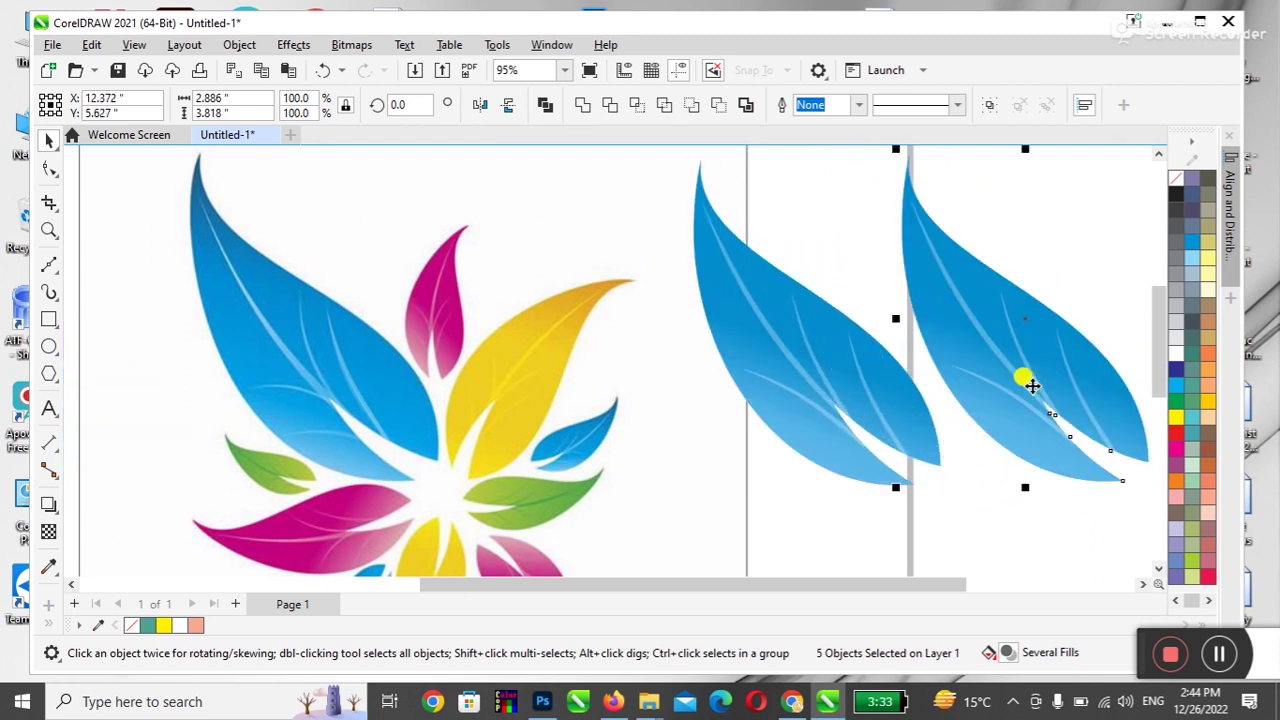
key("ctrl+g")
left_click(479, 105)
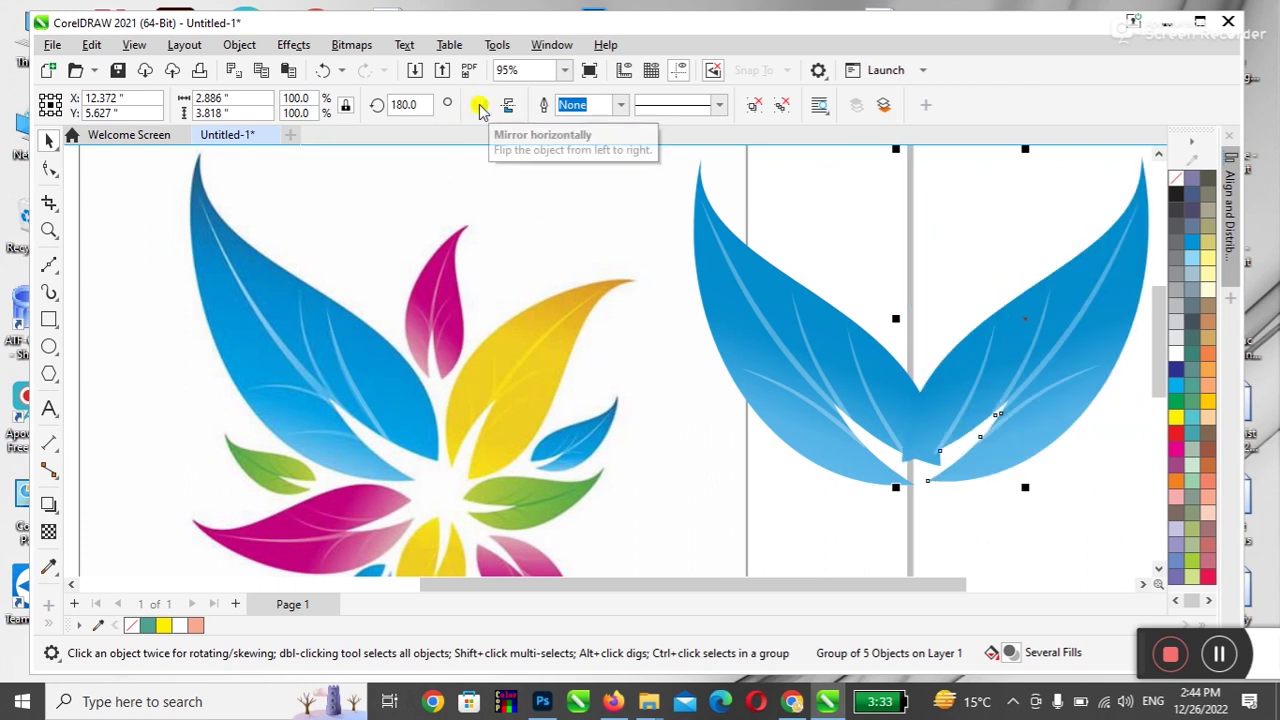
left_click(504, 106)
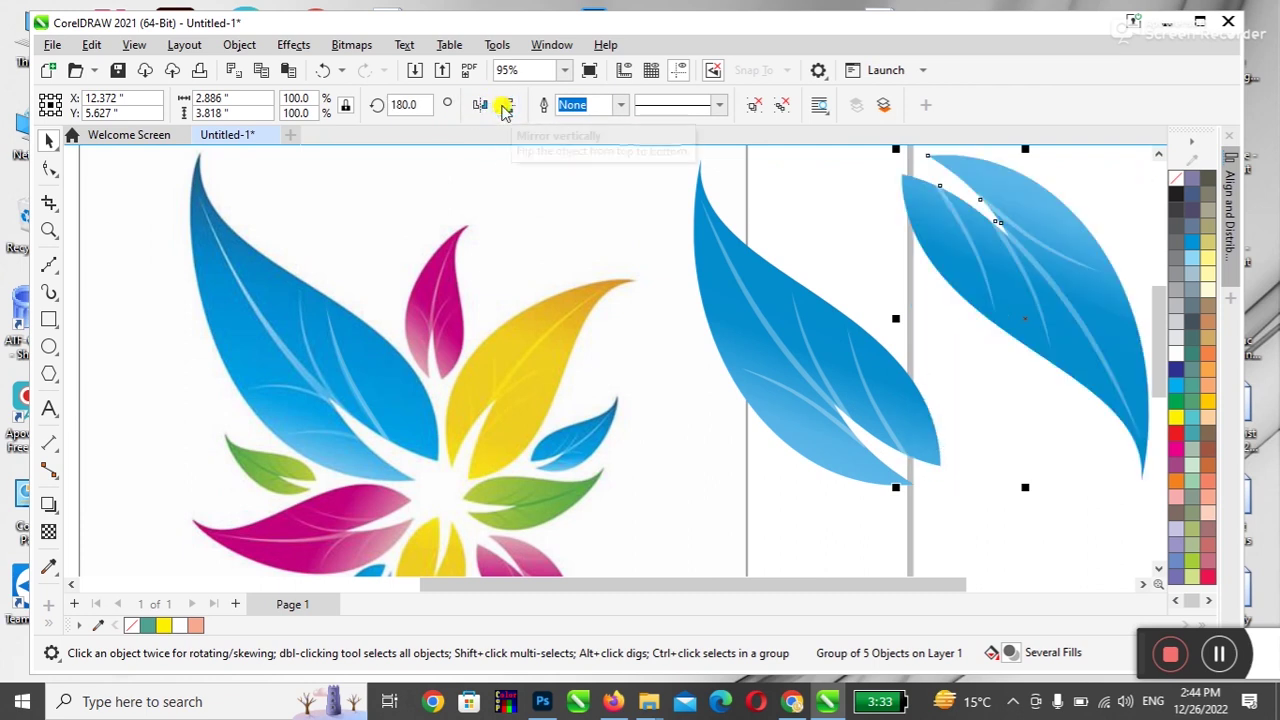
left_click(508, 107)
left_click_drag(1001, 389, 1029, 394)
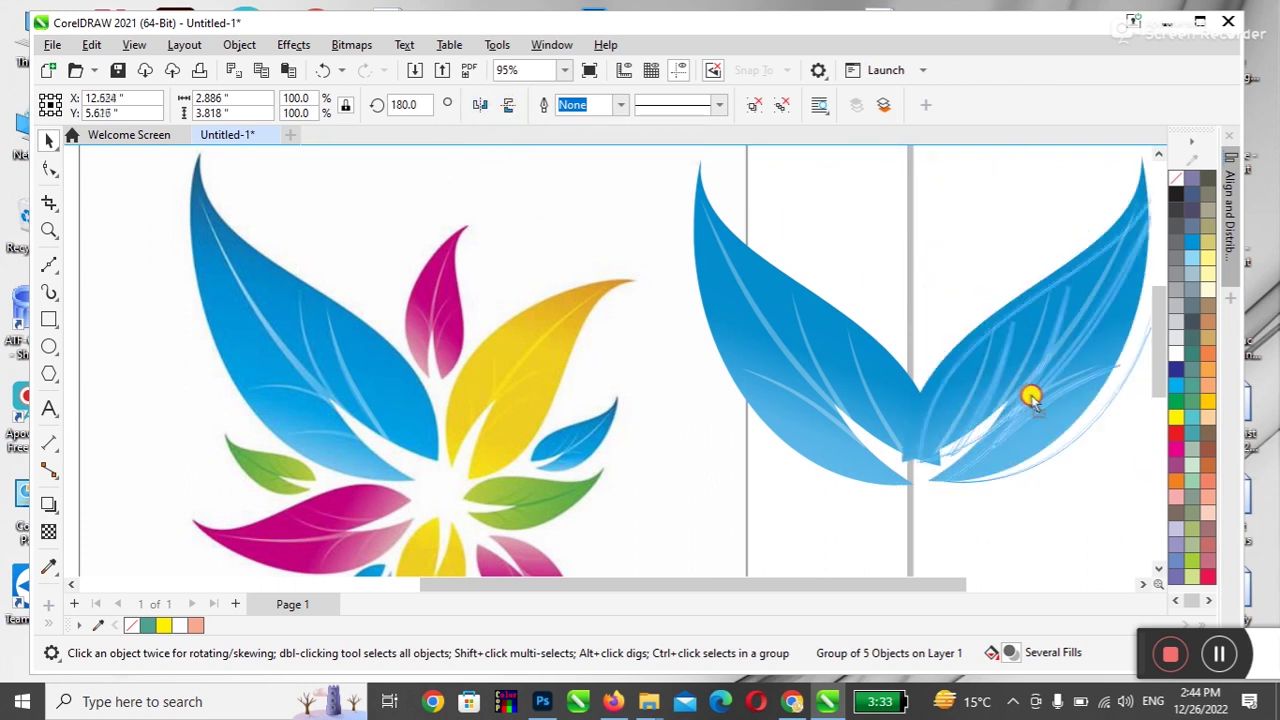
left_click(481, 105)
- Rotate the blue leaf copy to about 297° so it leans outward and place it beside the original's base
left_click(1068, 431)
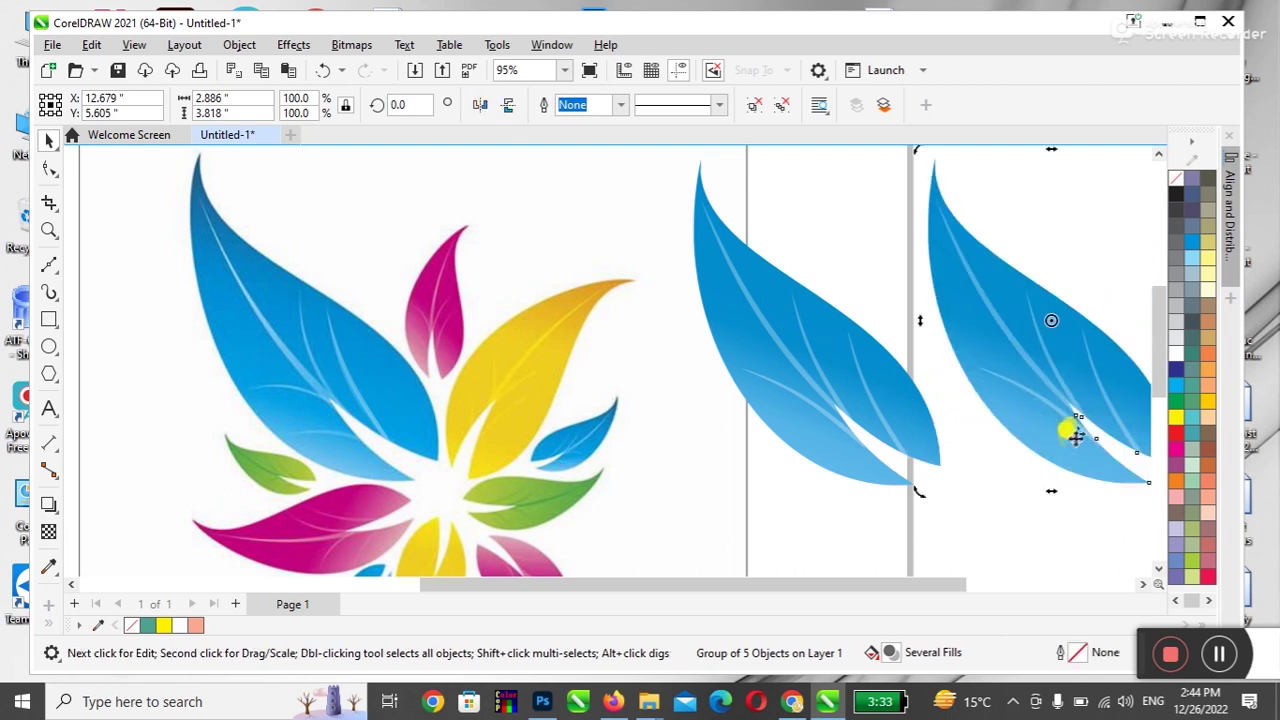
left_click_drag(920, 491, 675, 258)
left_click_drag(907, 376, 986, 362)
left_click_drag(928, 590, 950, 590)
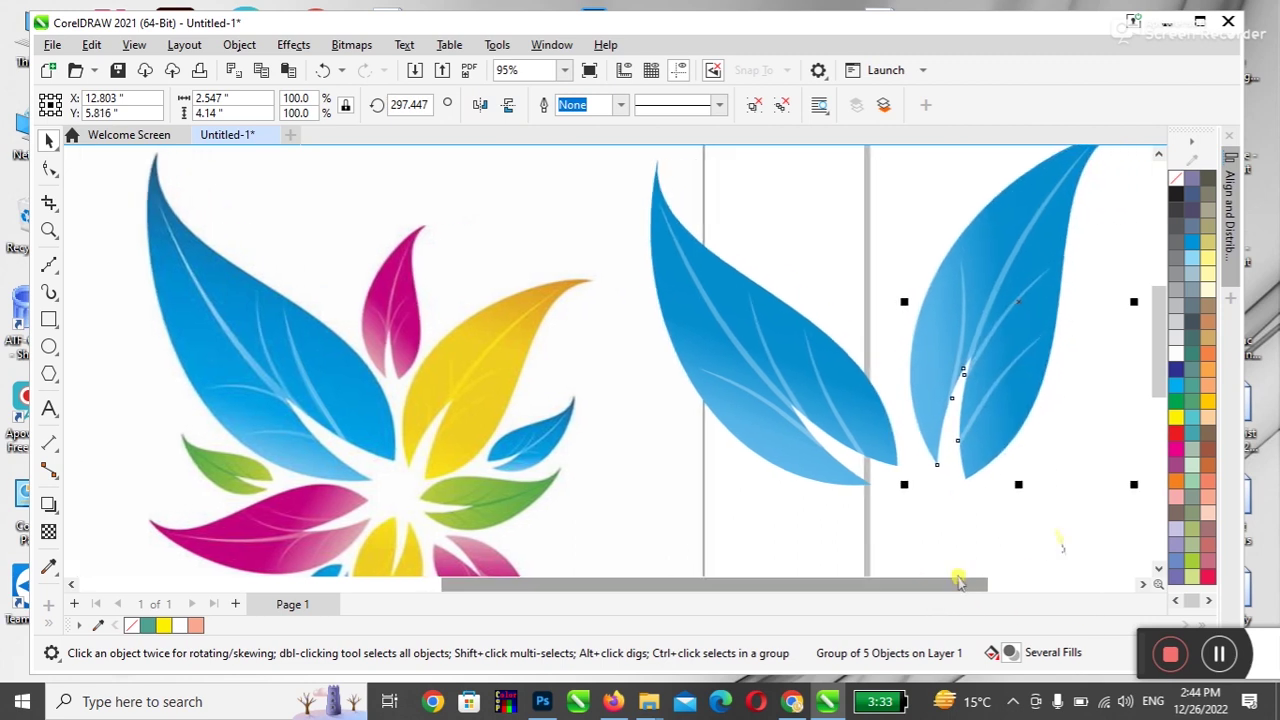
- Scale the rotated leaf copy down proportionally to about 59.3% and ungroup all its objects
left_click(1158, 153)
left_click(1158, 153)
left_click_drag(1136, 210, 1046, 348)
left_click(1158, 568)
left_click(1158, 568)
left_click(1143, 584)
left_click(1143, 584)
left_click(810, 432)
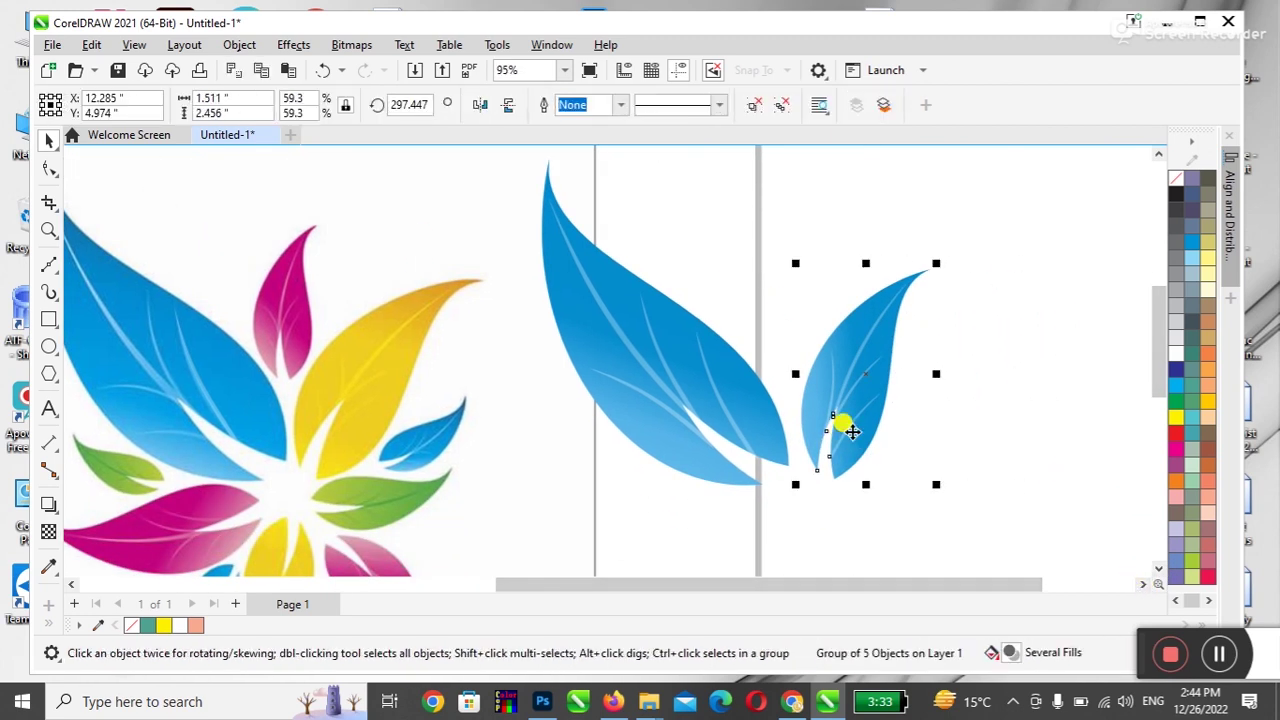
left_click(782, 104)
left_click(908, 377)
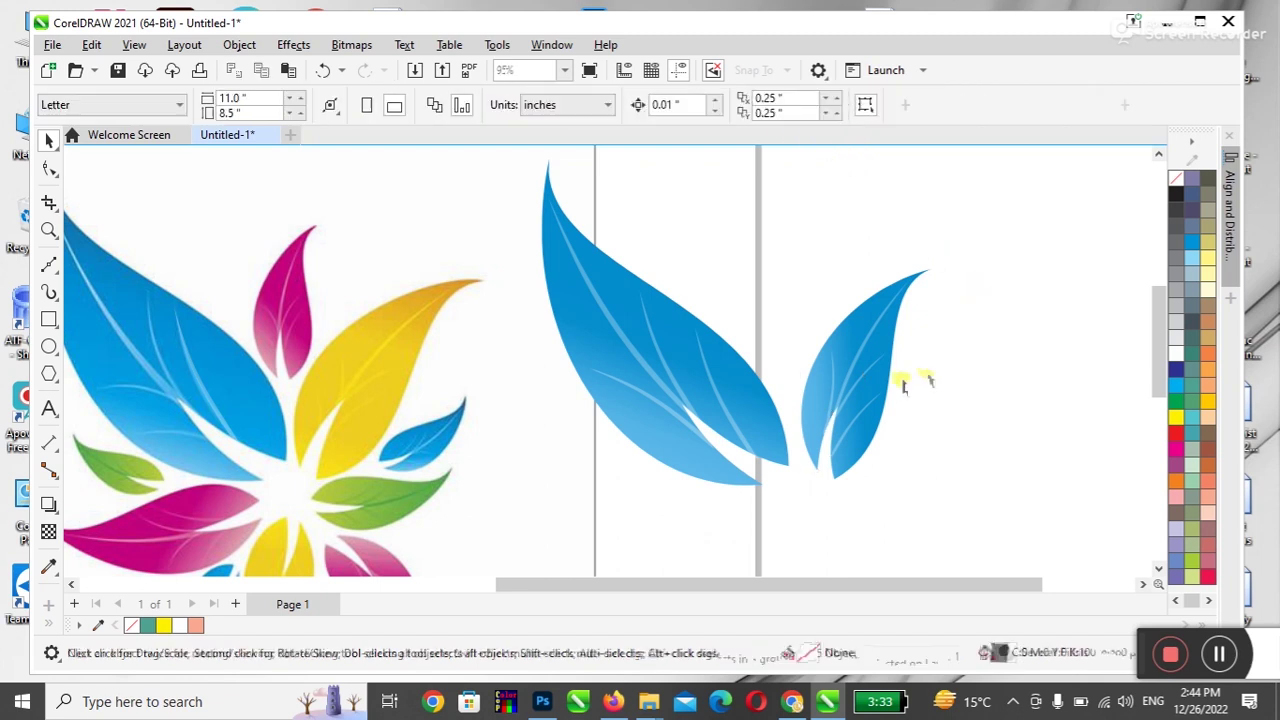
- Set the starting colour of the smaller leaf body's fountain fill to orange #E8AD2F sampled from the logo's yellow leaf
left_click(878, 292)
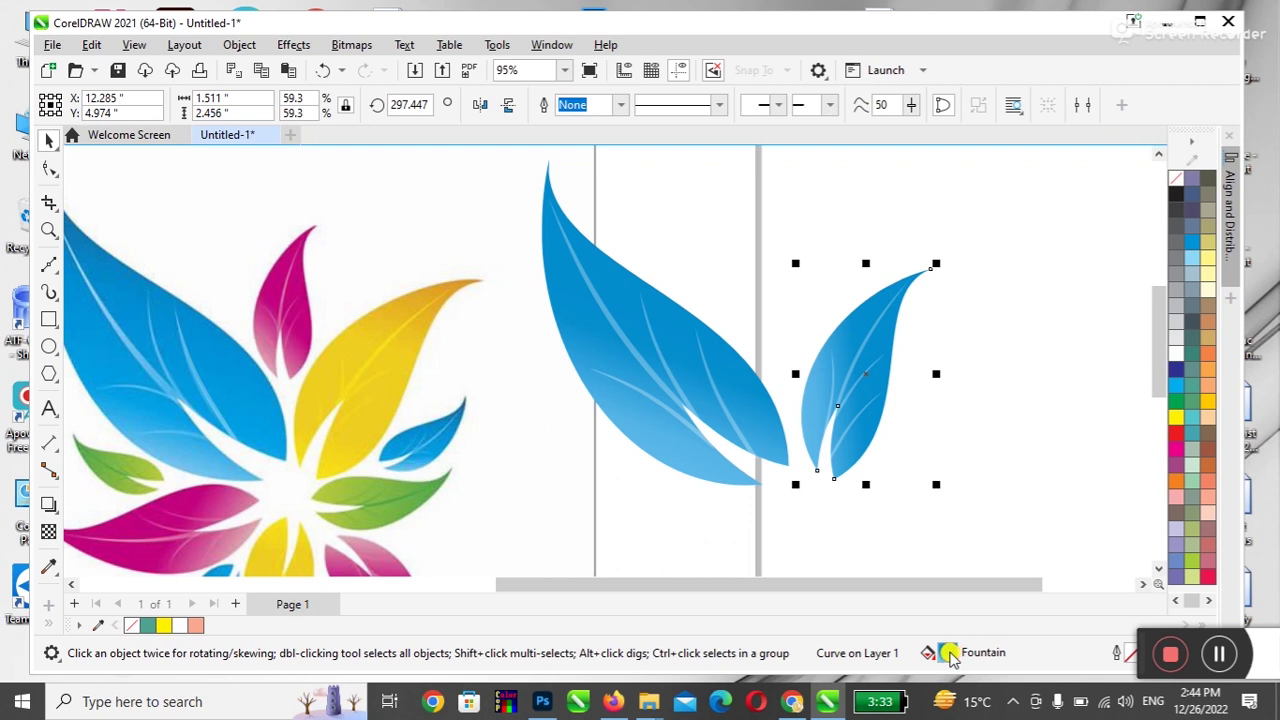
double_click(949, 653)
left_click_drag(644, 80, 1147, 53)
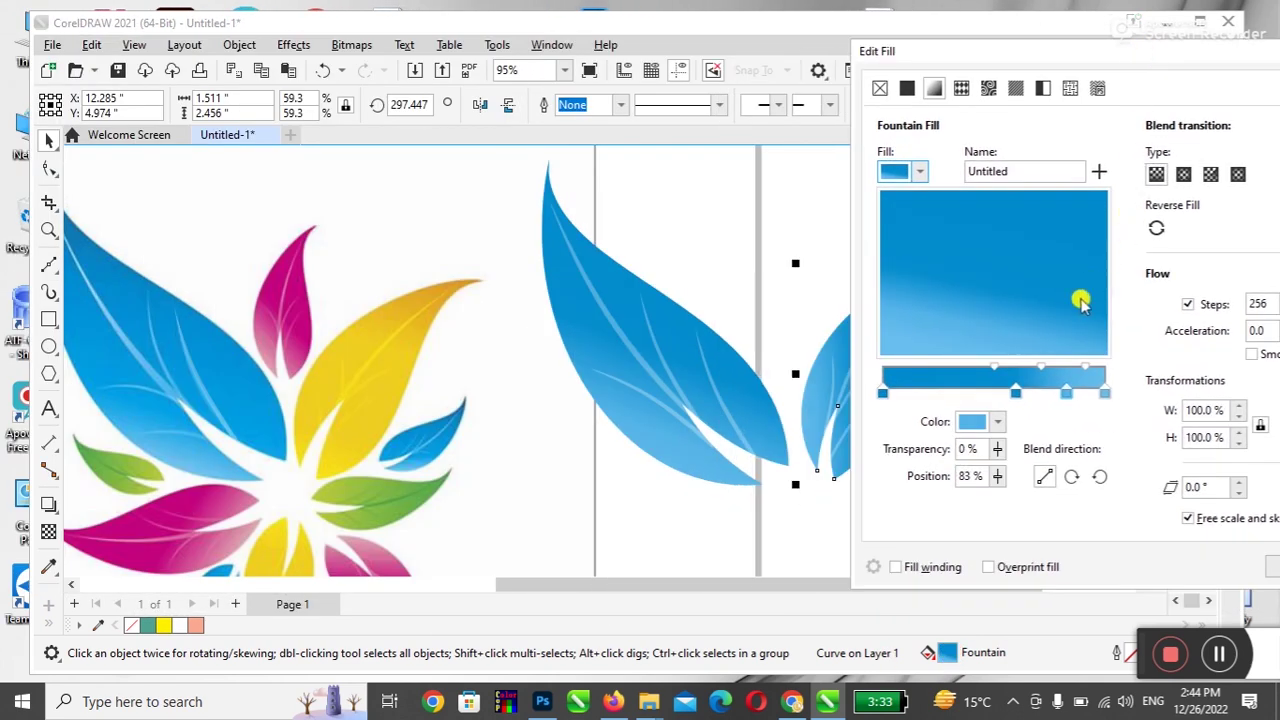
left_click(884, 392)
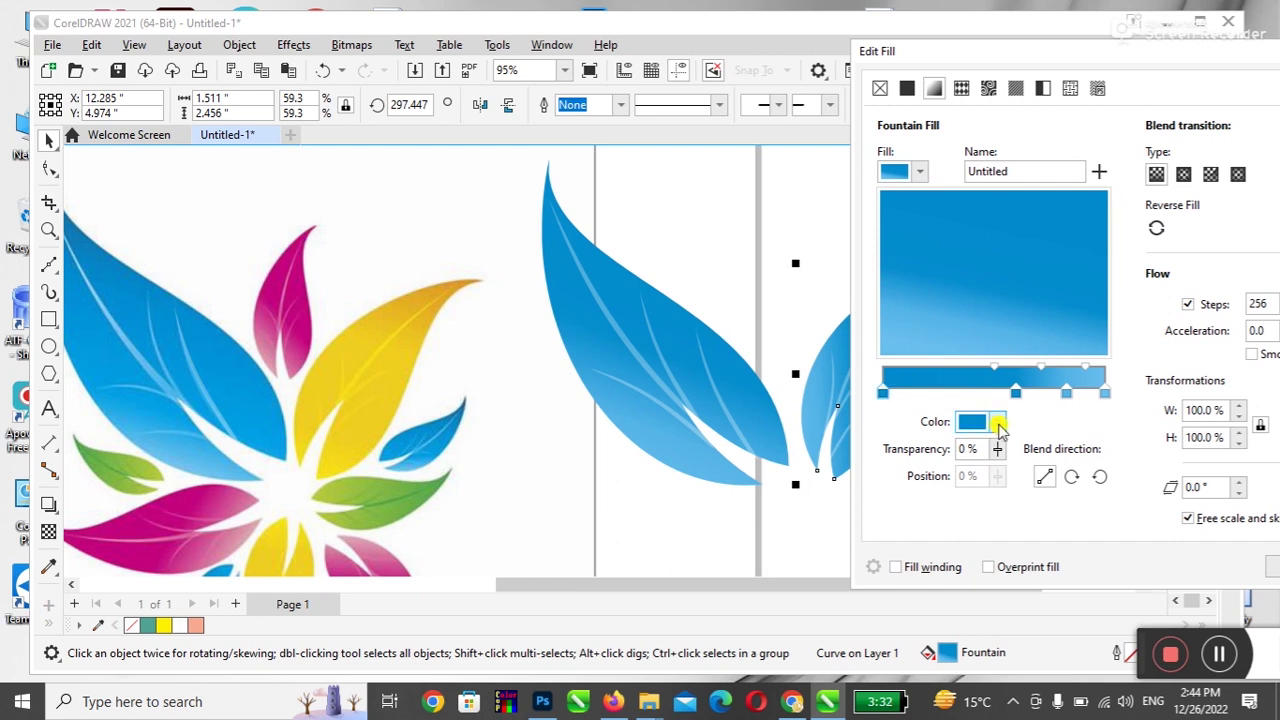
left_click(998, 423)
left_click(1137, 385)
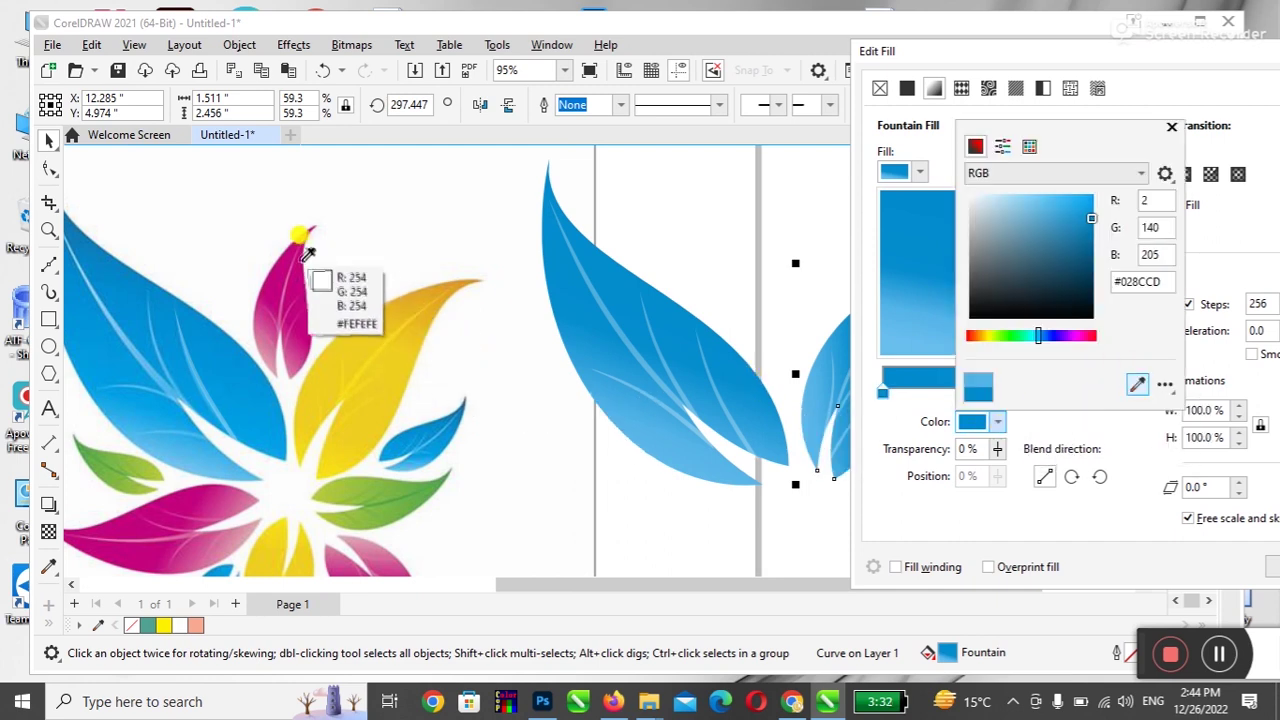
left_click(428, 288)
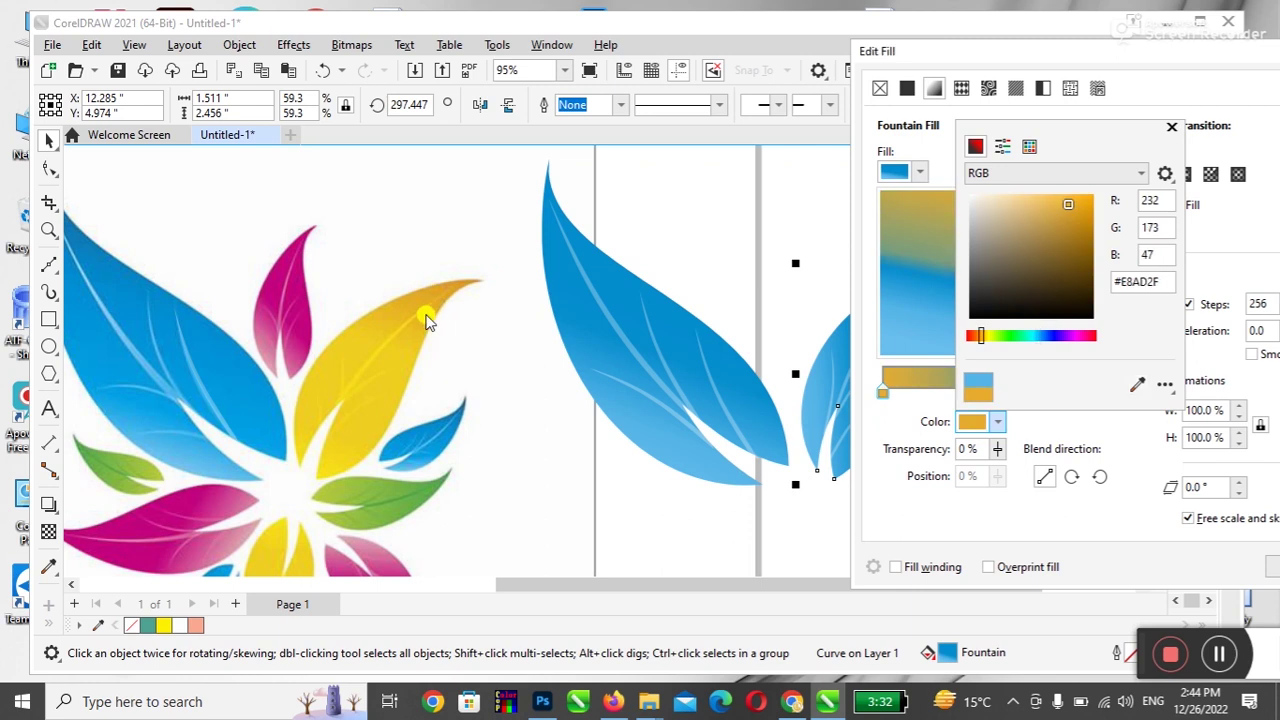
left_click(1134, 77)
- Recolour the 60% gradient stop to orange #E7A628 sampled near the yellow leaf's tip
double_click(1016, 390)
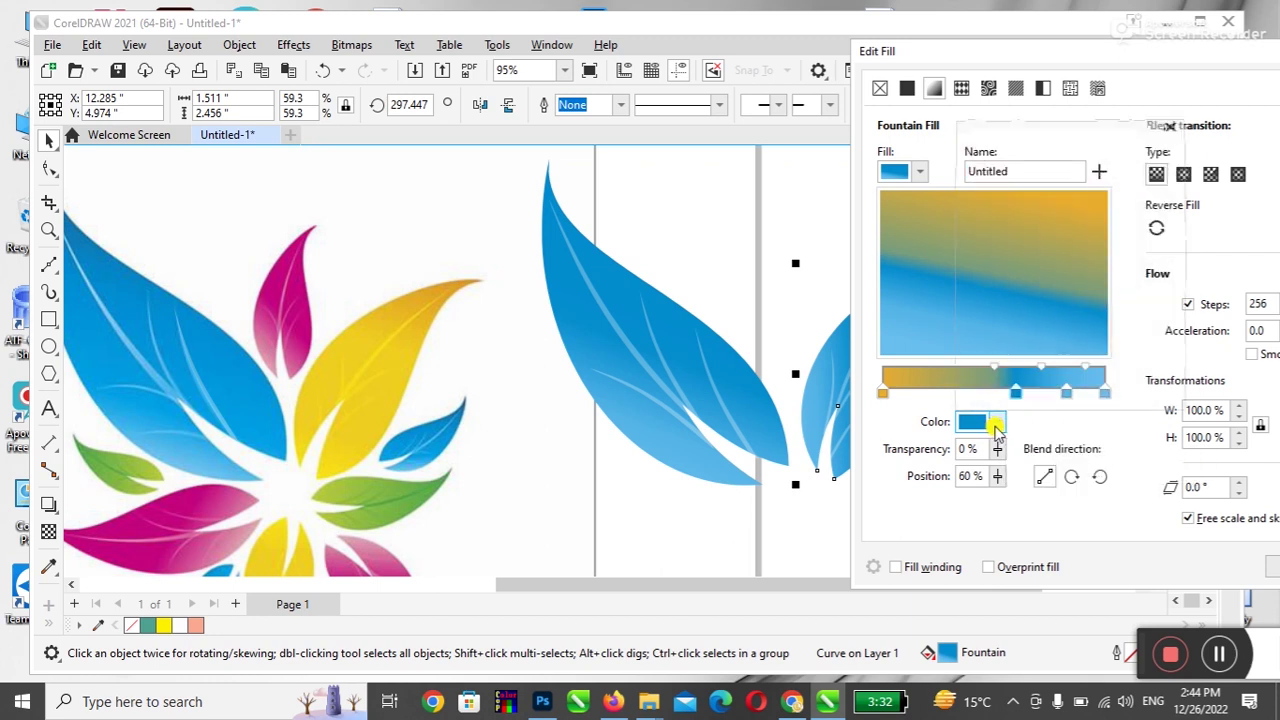
left_click(997, 426)
left_click(1137, 385)
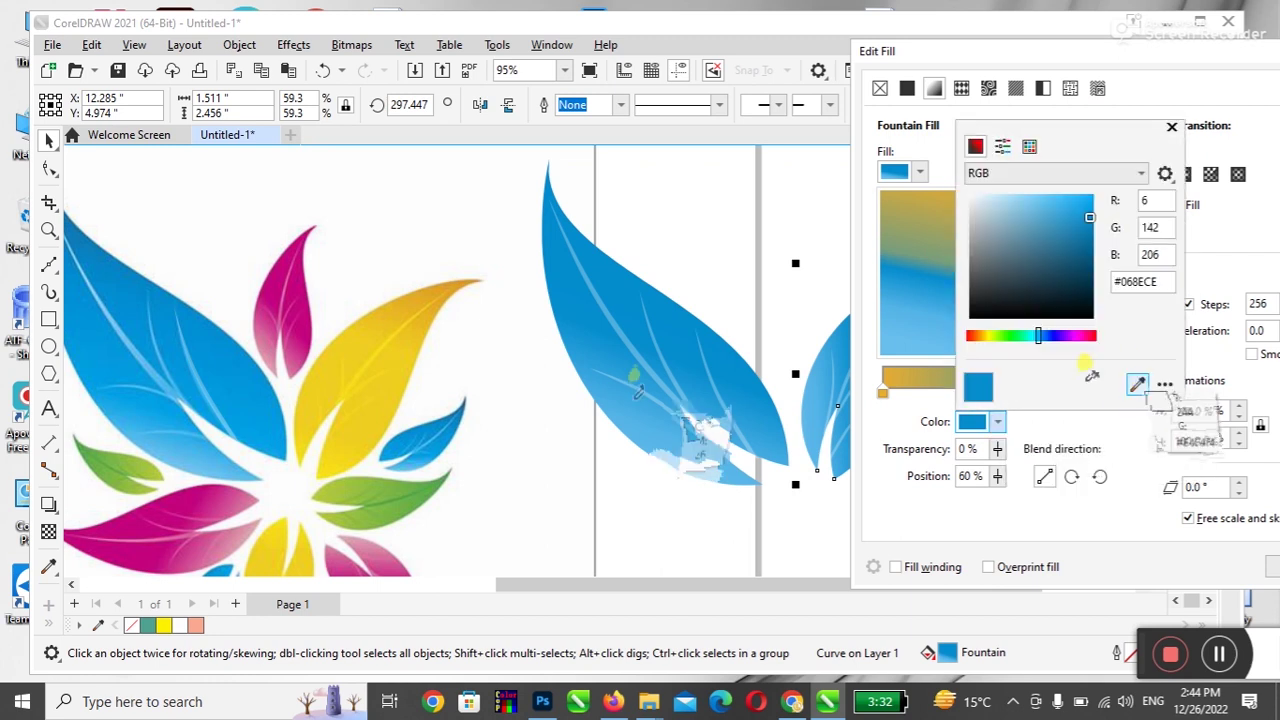
left_click(441, 290)
left_click(900, 413)
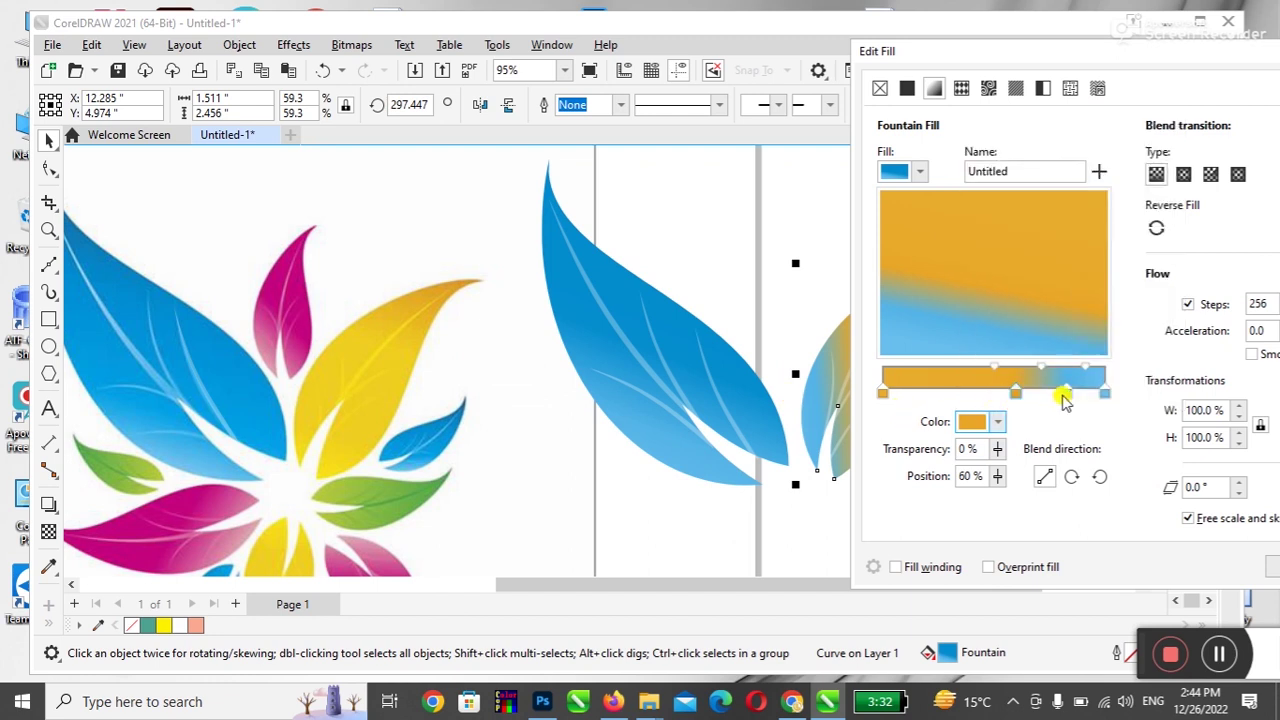
- Recolour the 83% gradient stop to bright yellow #FADE19 sampled from the base of the logo's yellow leaf
left_click(998, 422)
left_click(1133, 392)
left_click(328, 476)
left_click(888, 430)
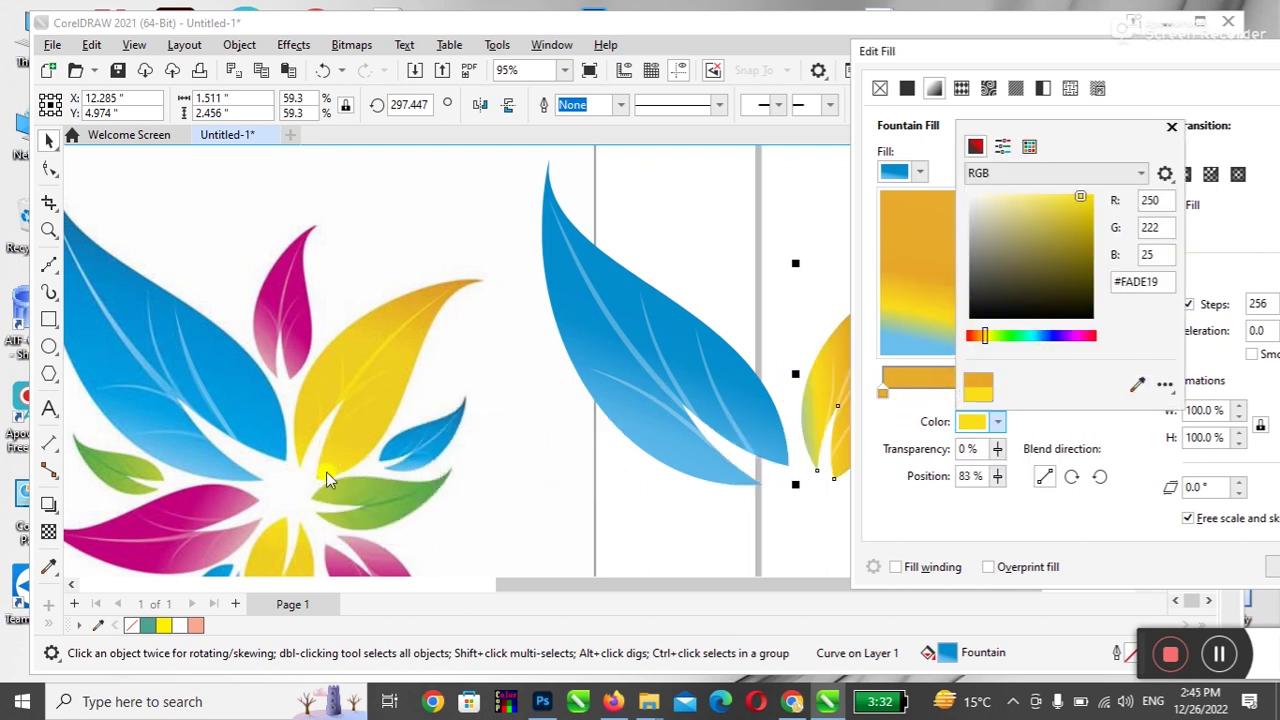
left_click(1020, 418)
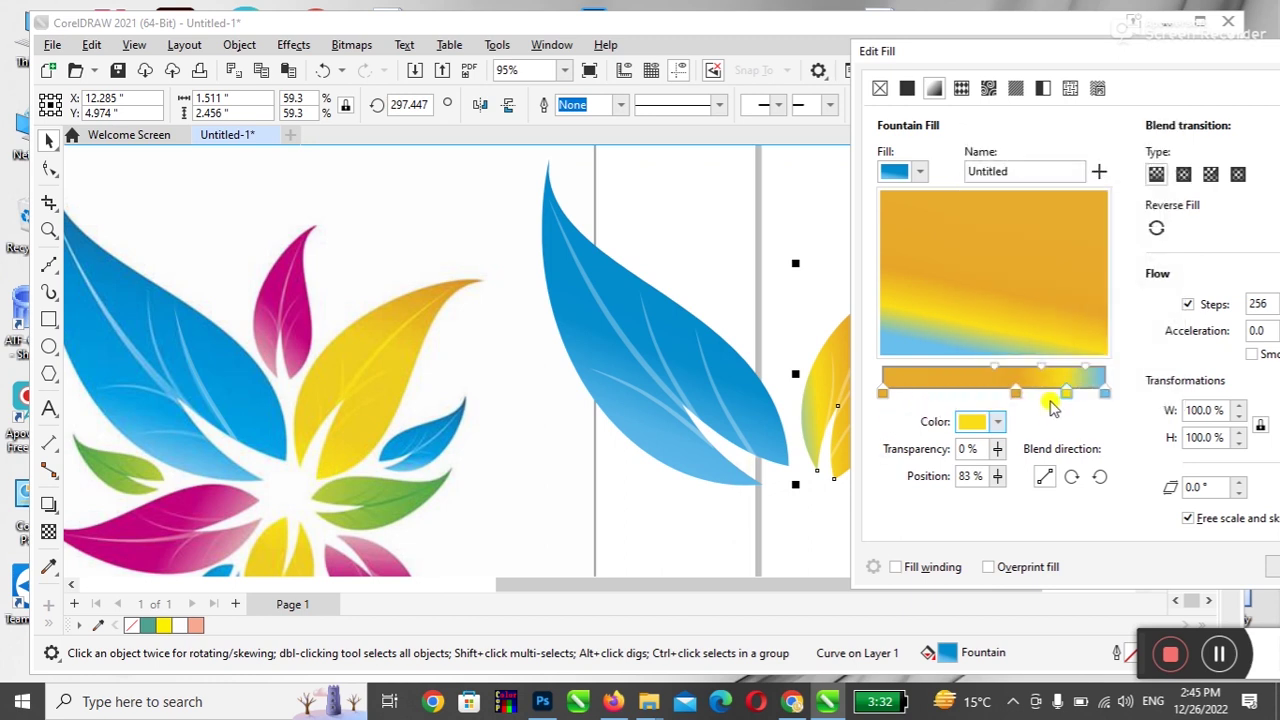
- Set the gradient's end stop to yellow sampled from the logo's yellow leaf and apply the fill
left_click(1100, 394)
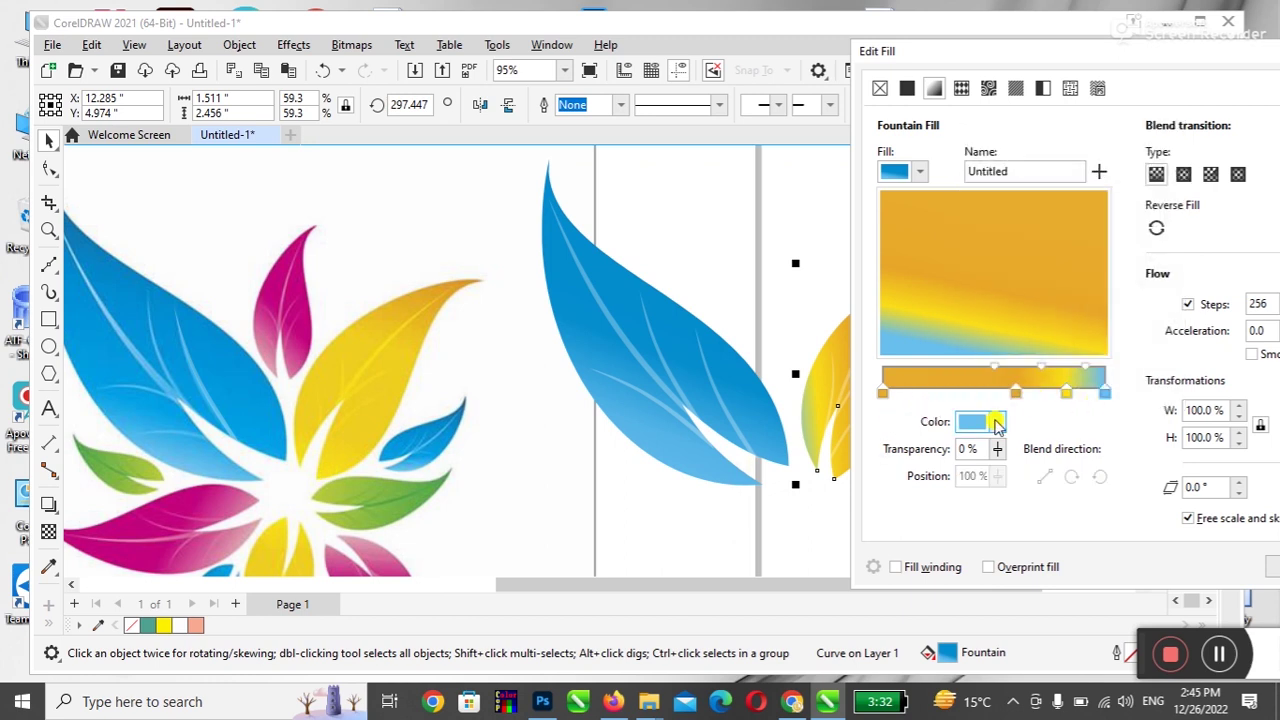
left_click(997, 421)
left_click(1137, 384)
left_click(336, 438)
left_click(924, 190)
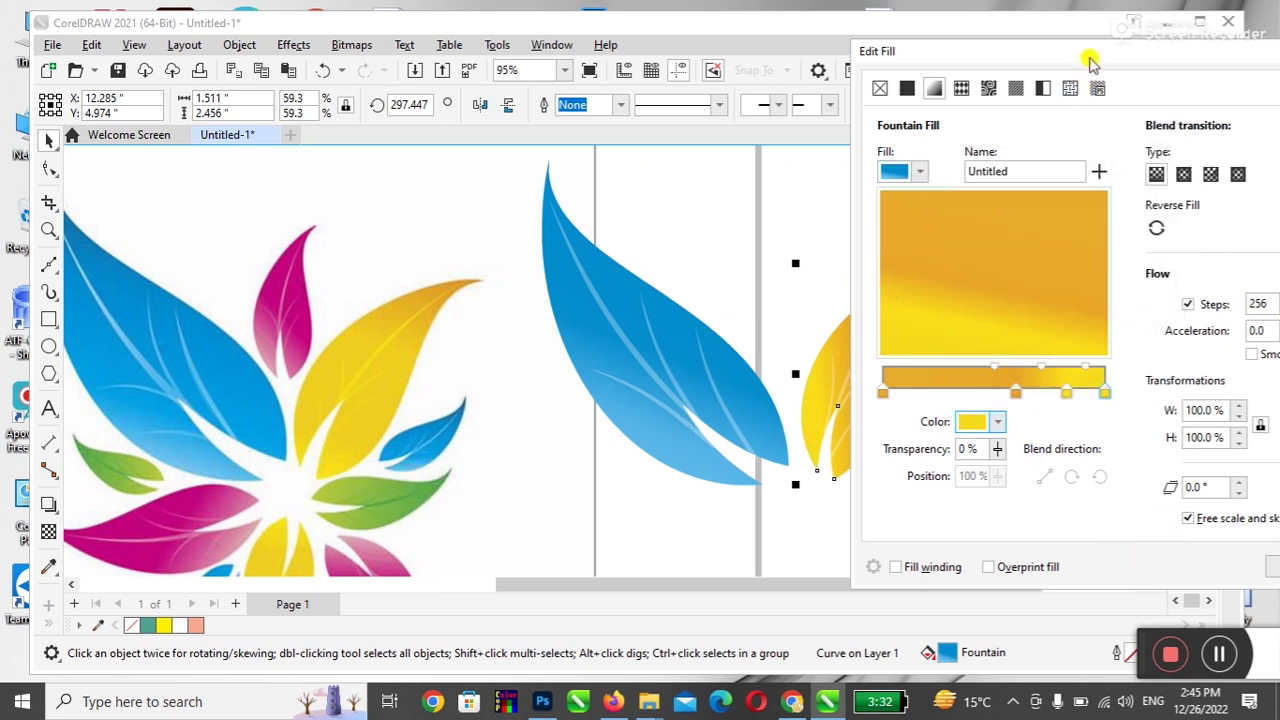
left_click_drag(1089, 55, 814, 51)
left_click(1027, 562)
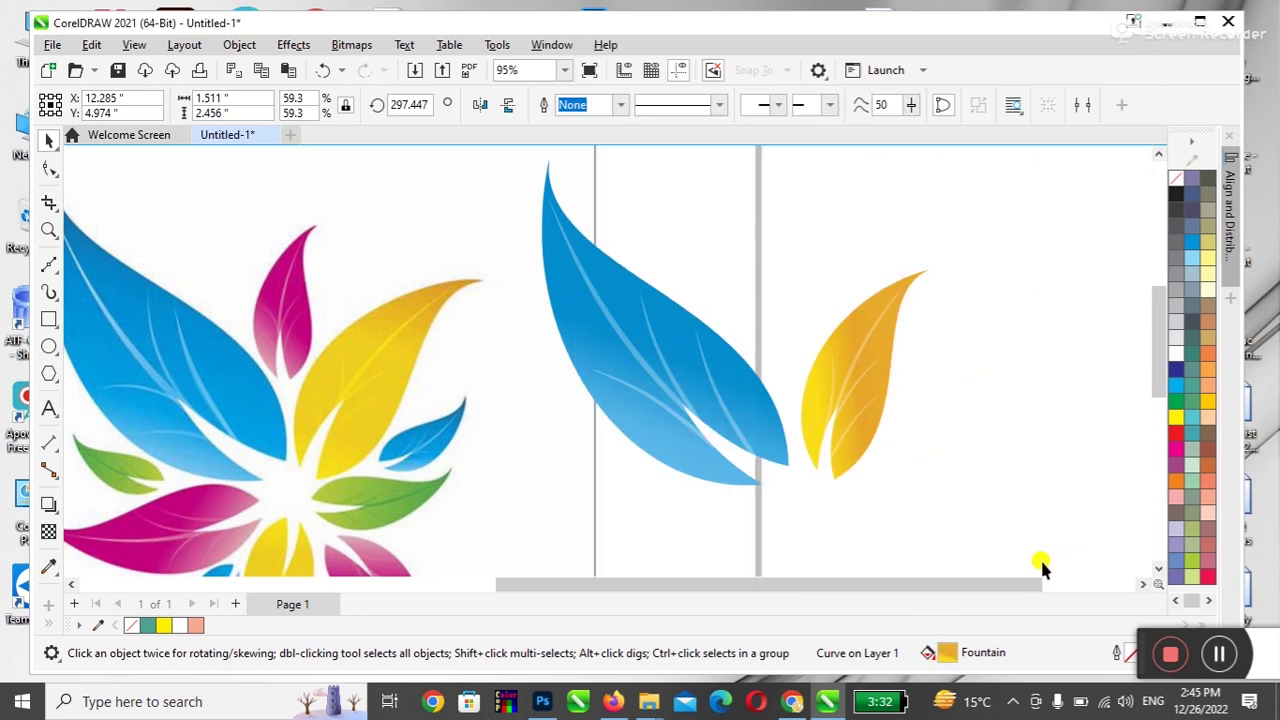
- Place a copy of the orange leaf and its veins above the blue leaf's lower end, shrunk to about 1.17 by 1.90 inches
left_click(992, 379)
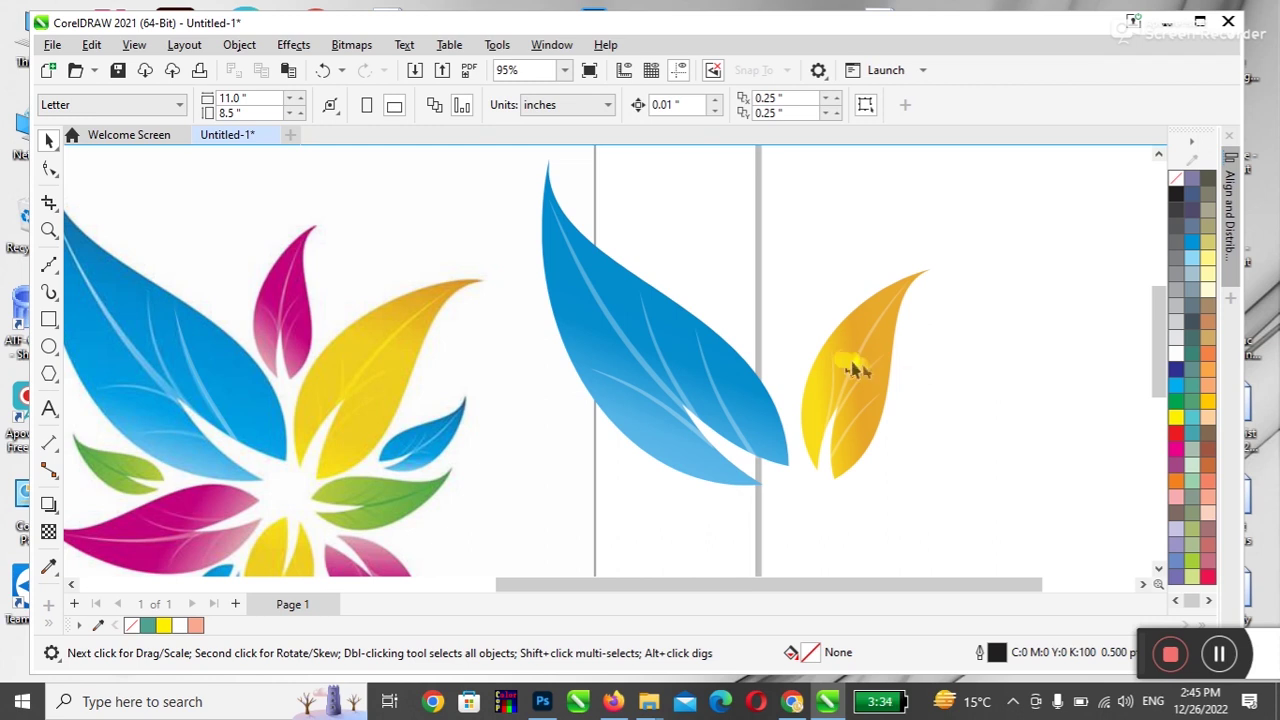
left_click_drag(753, 221, 960, 535)
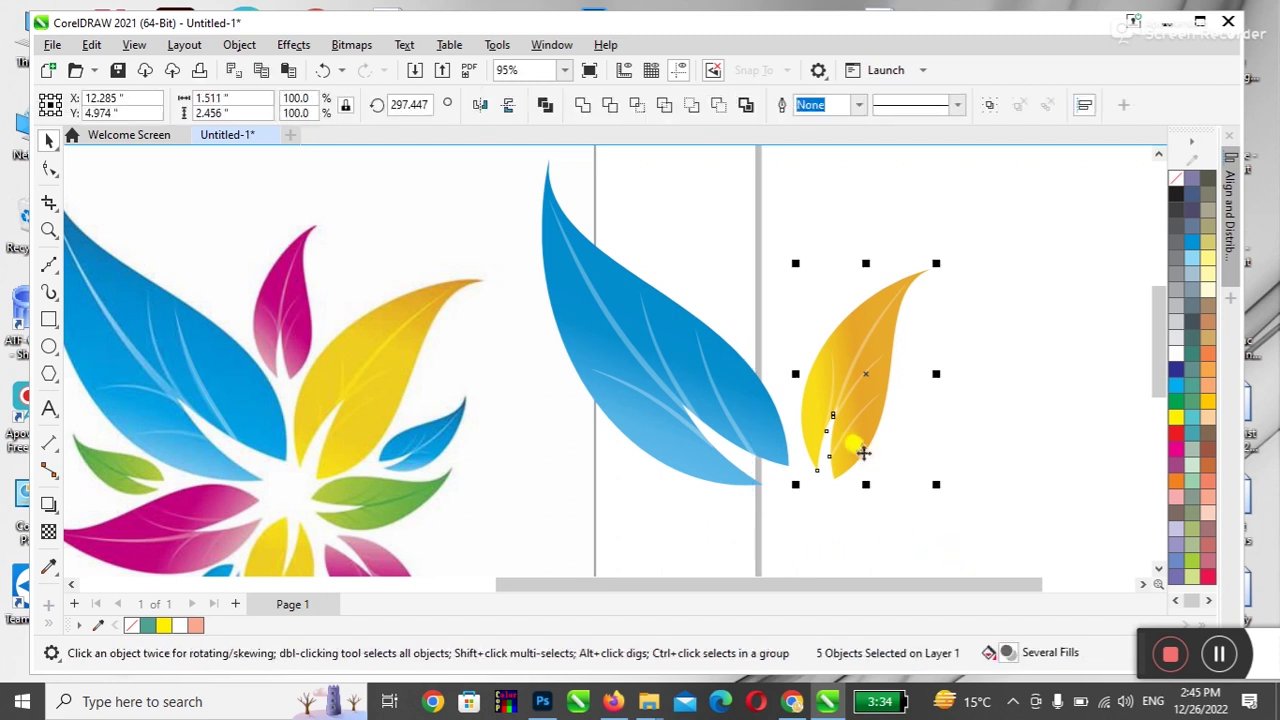
left_click_drag(861, 400, 796, 289)
right_click(796, 289)
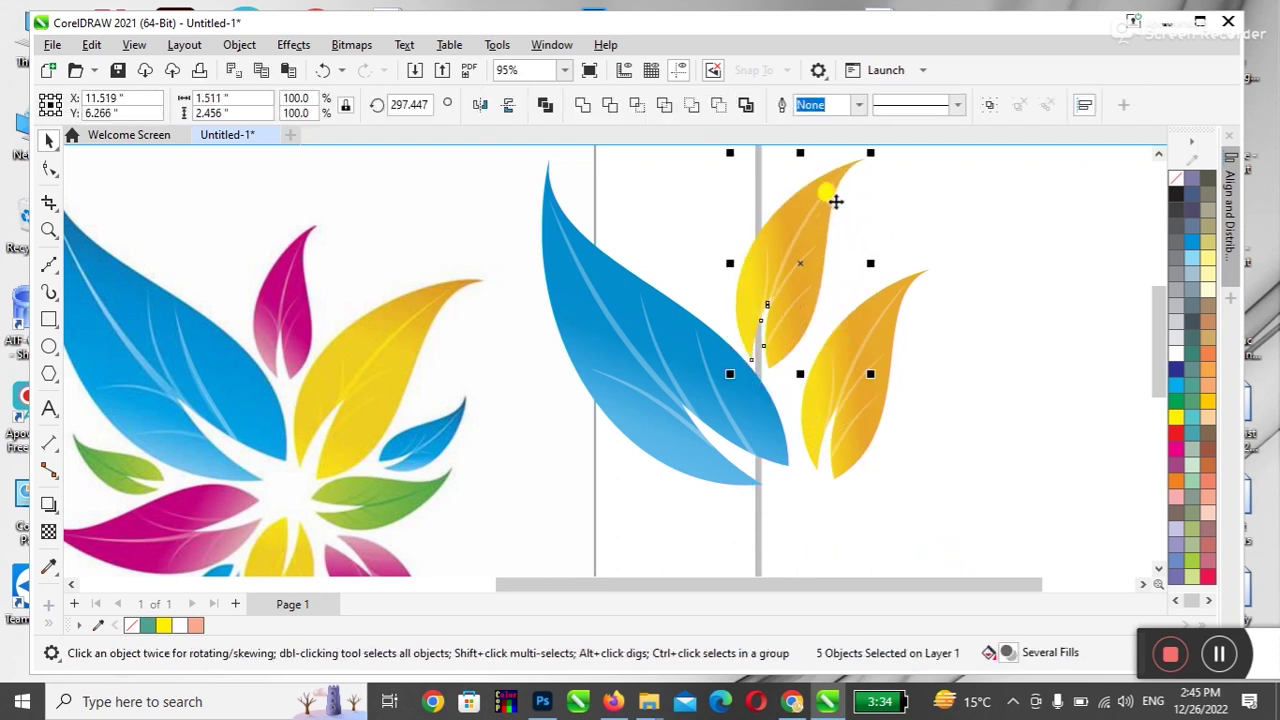
left_click_drag(870, 158, 840, 203)
left_click_drag(766, 334, 785, 330)
left_click(956, 378)
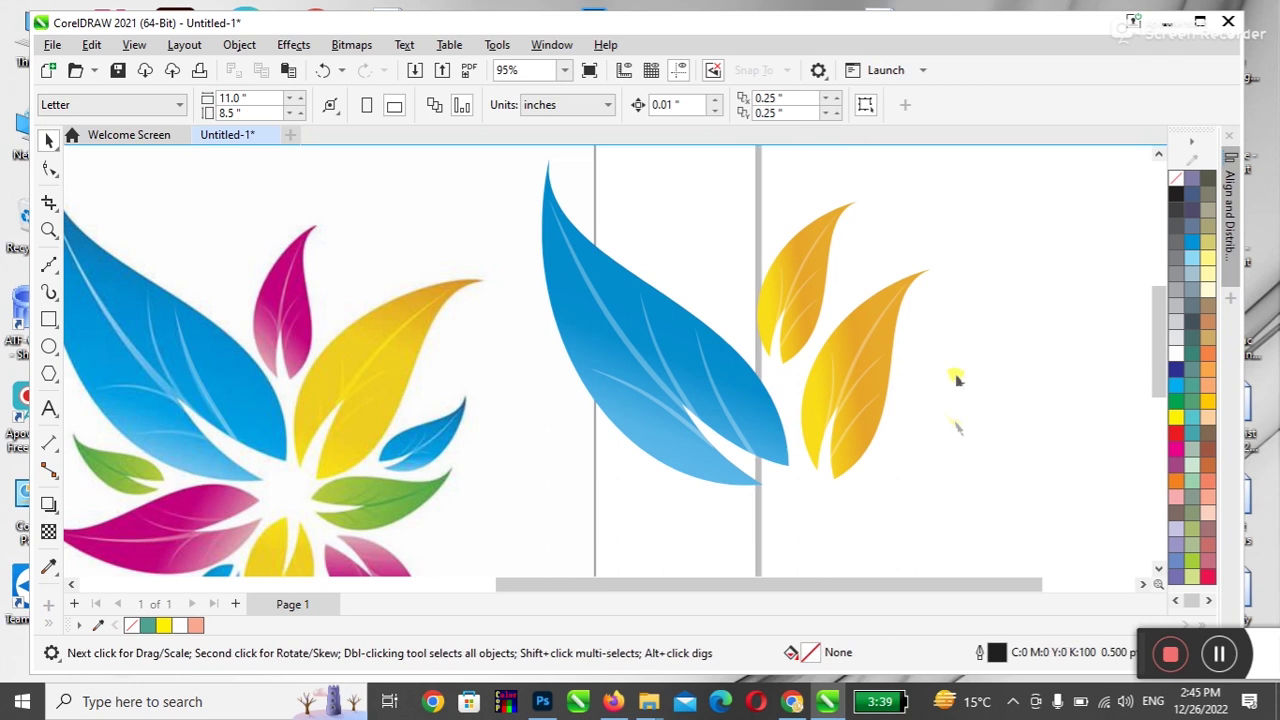
- Set the starting colour of the smallest leaf body's fountain fill to magenta sampled from the logo's top pink leaf
left_click(793, 350)
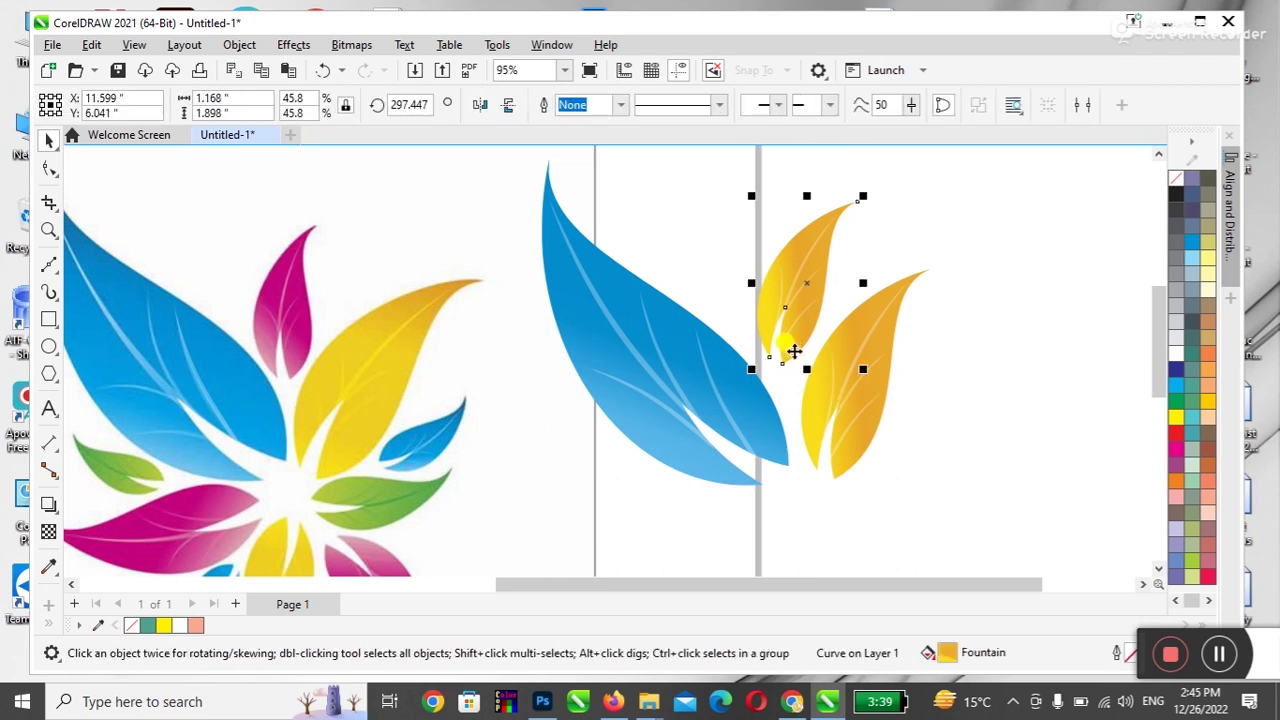
double_click(946, 653)
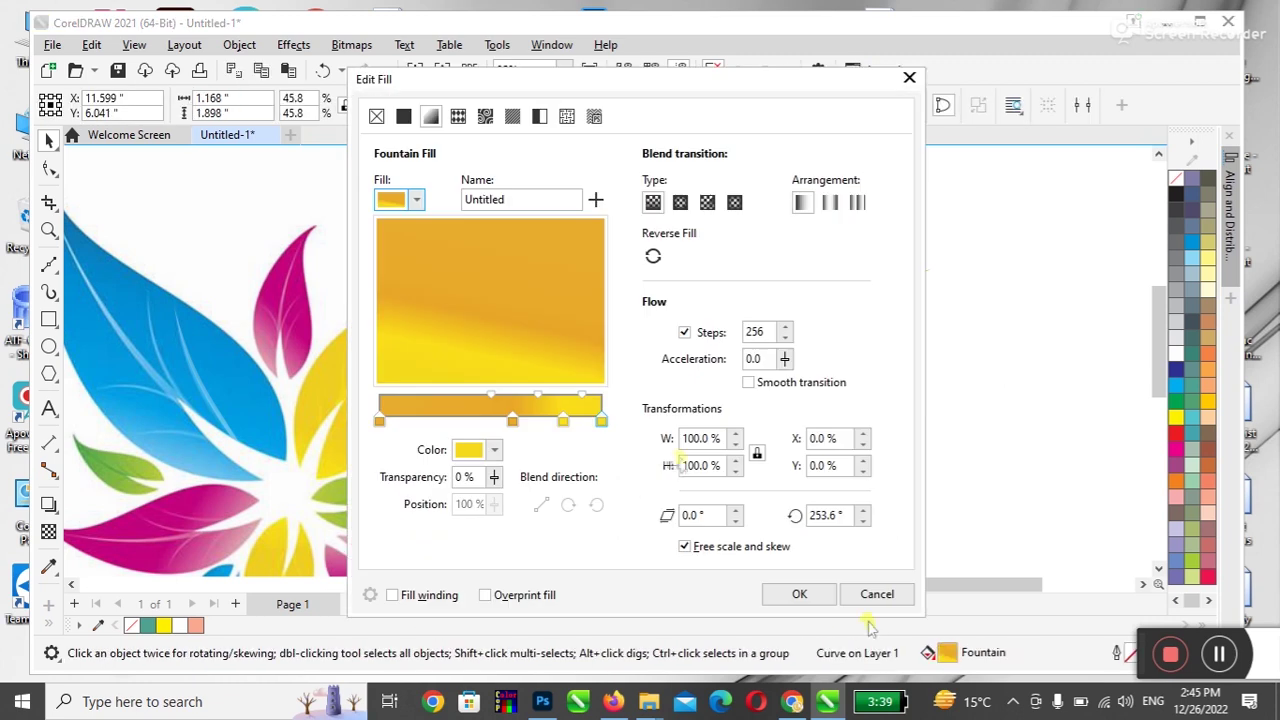
left_click_drag(552, 80, 1023, 85)
left_click(852, 427)
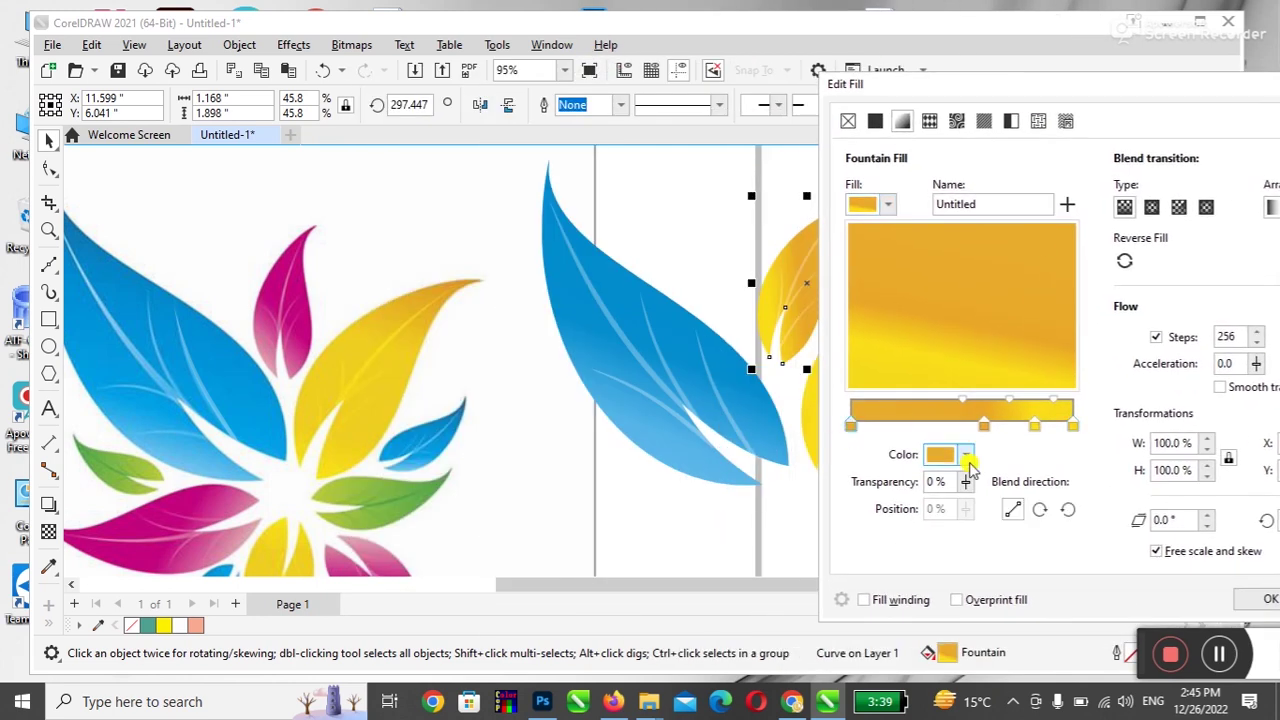
left_click(966, 456)
left_click(1105, 417)
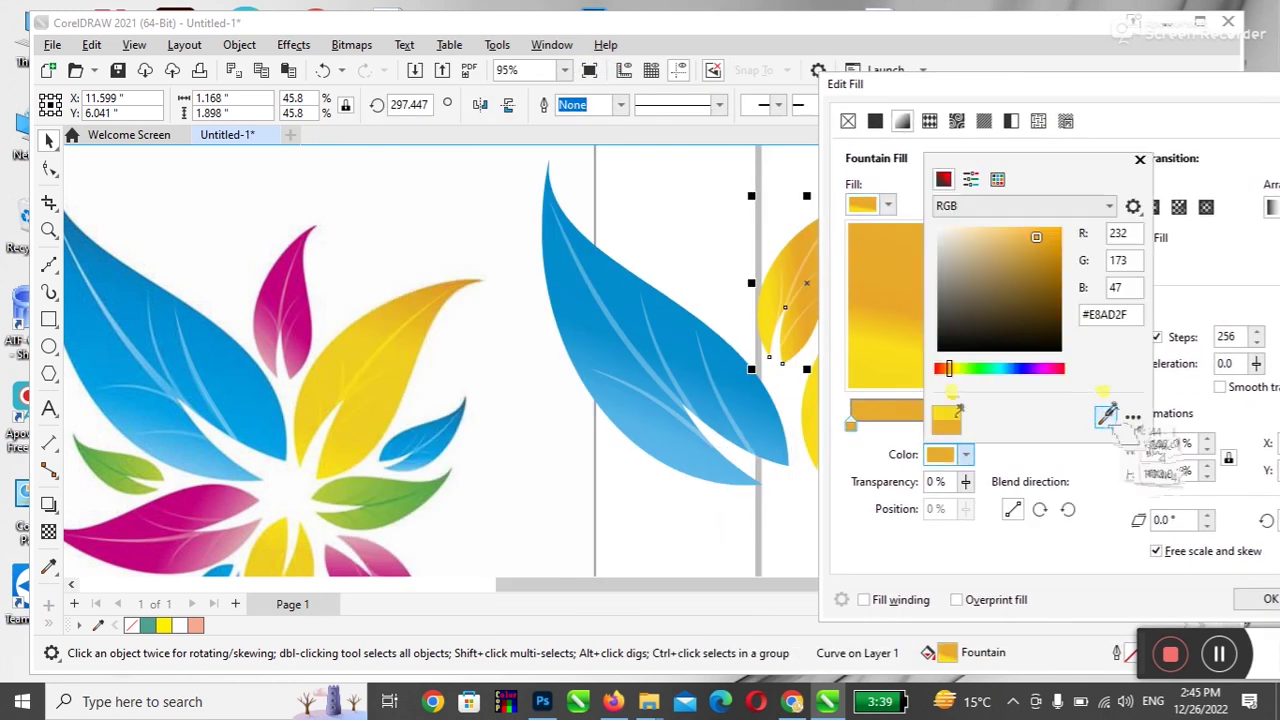
left_click(296, 246)
left_click(893, 455)
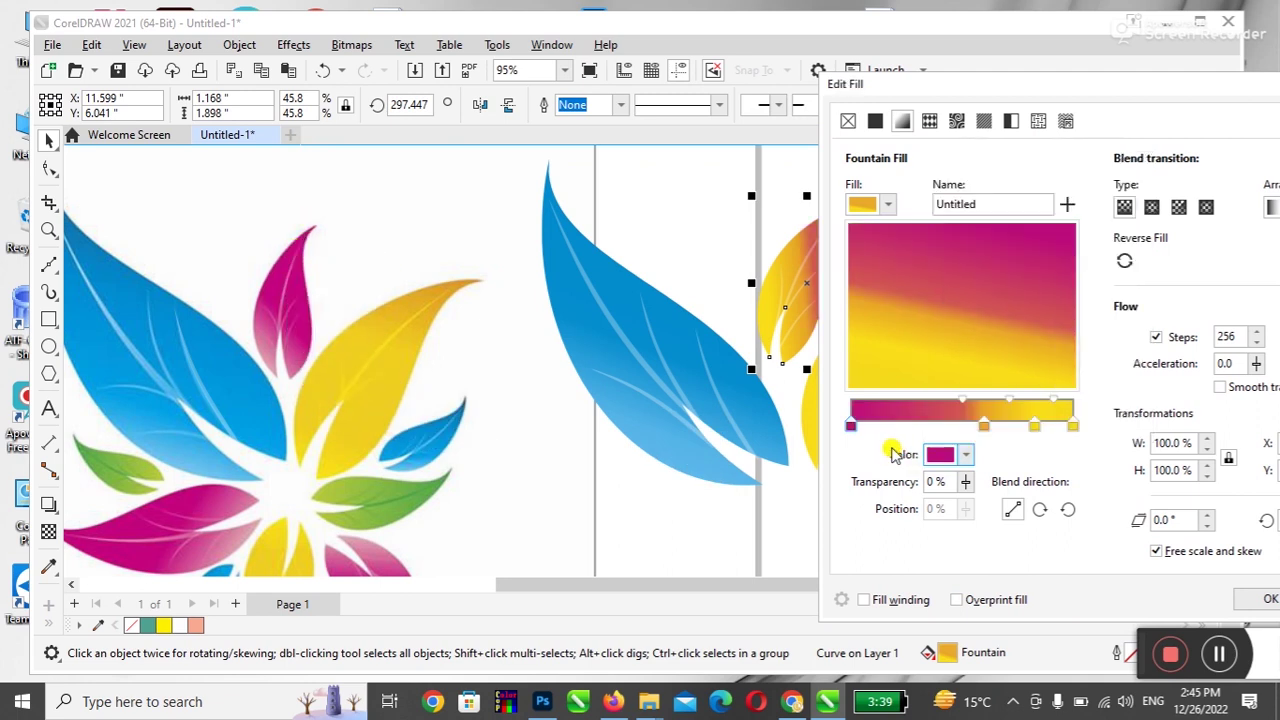
- Recolour the smallest leaf's 60% gradient stop to magenta sampled near the pink leaf's tip
double_click(982, 420)
left_click(966, 455)
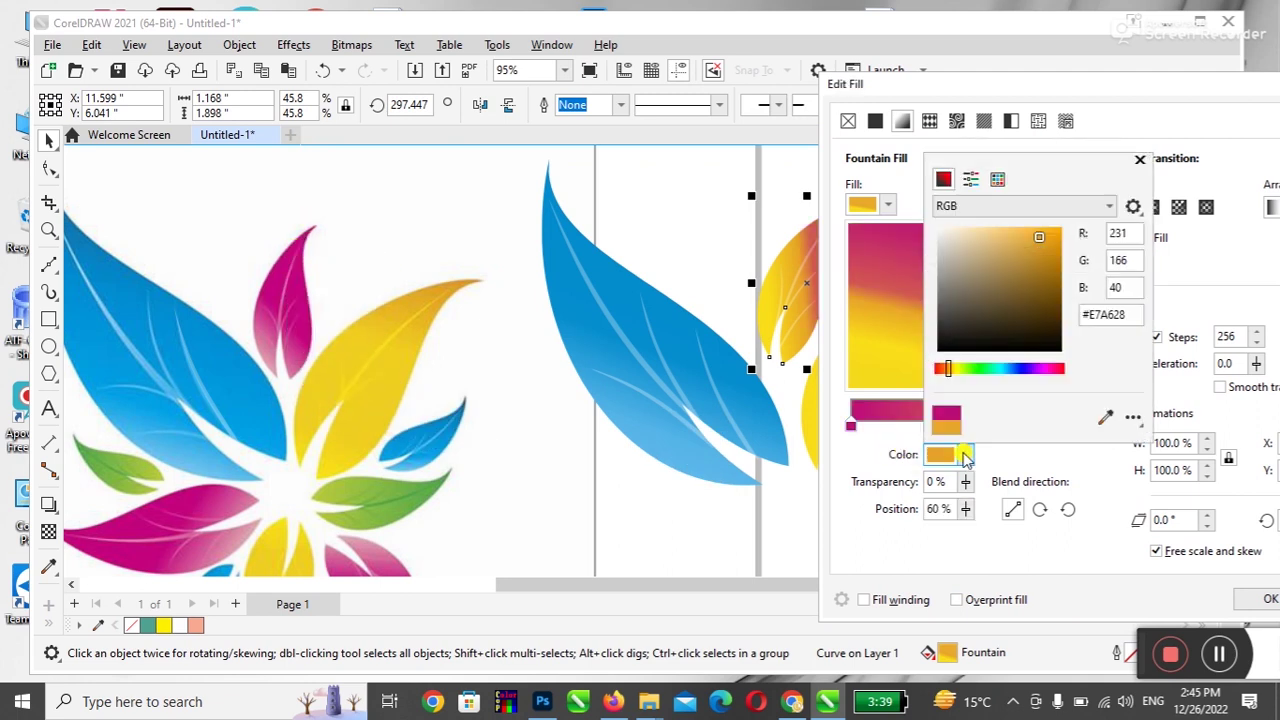
left_click(1105, 417)
left_click(298, 238)
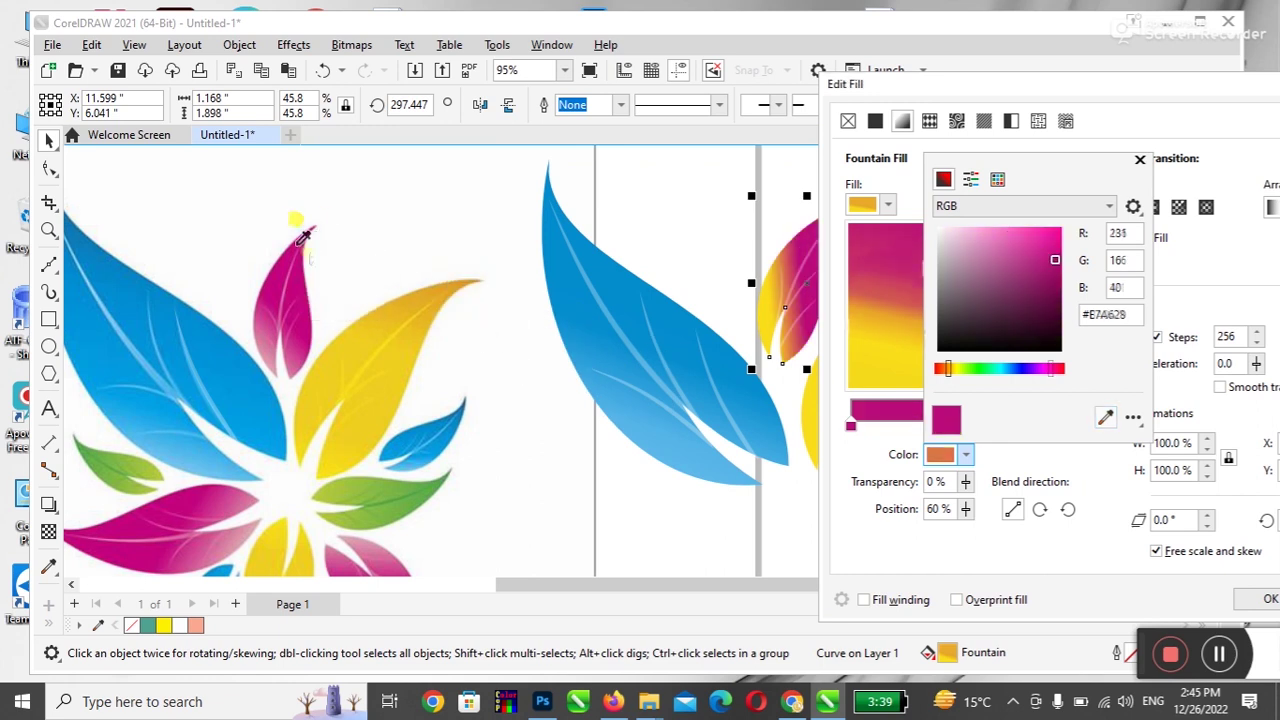
left_click(830, 457)
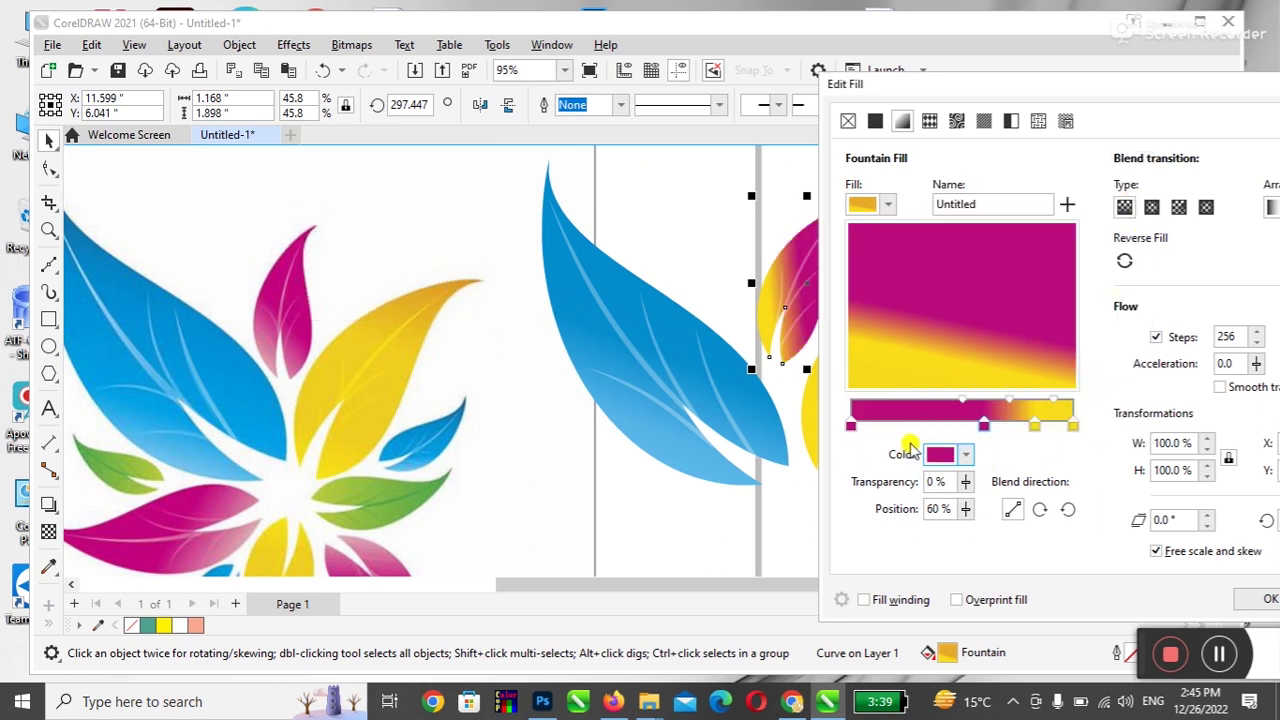
- Replace the gradient's inner yellow stop with one at 81% in pale pink sampled near the base of the logo's top pink leaf
left_click(1036, 427)
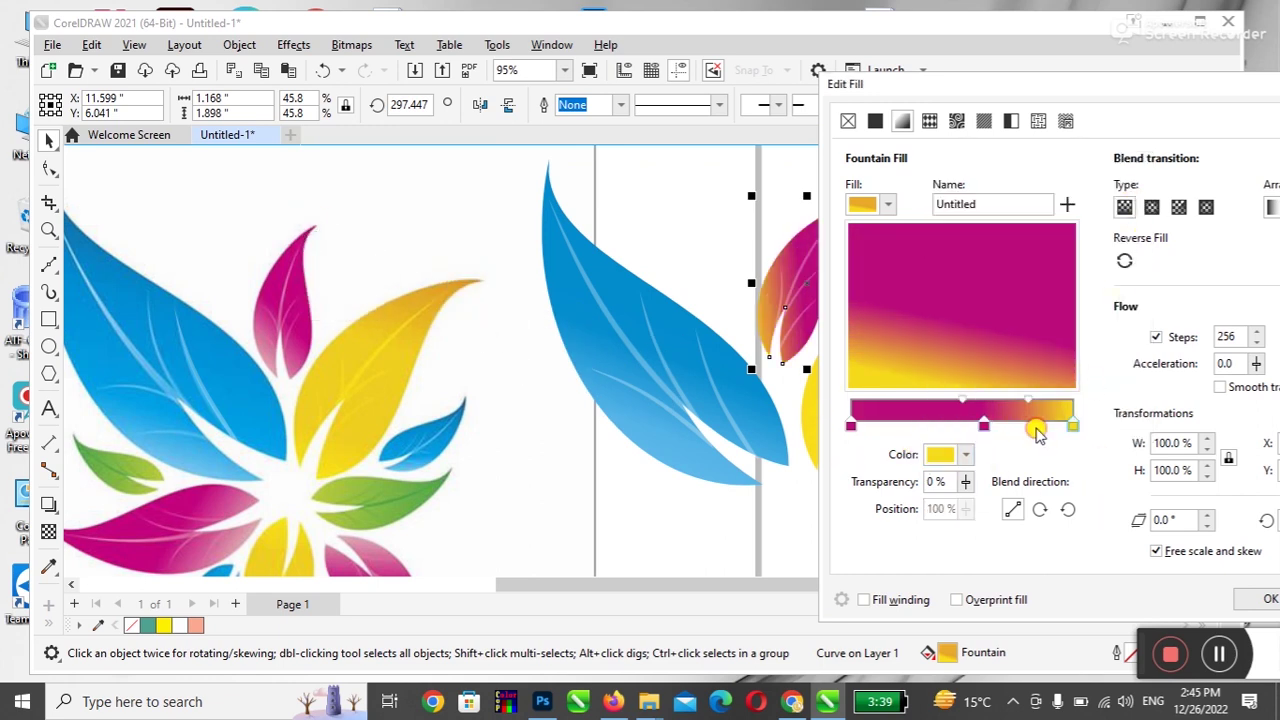
double_click(1031, 428)
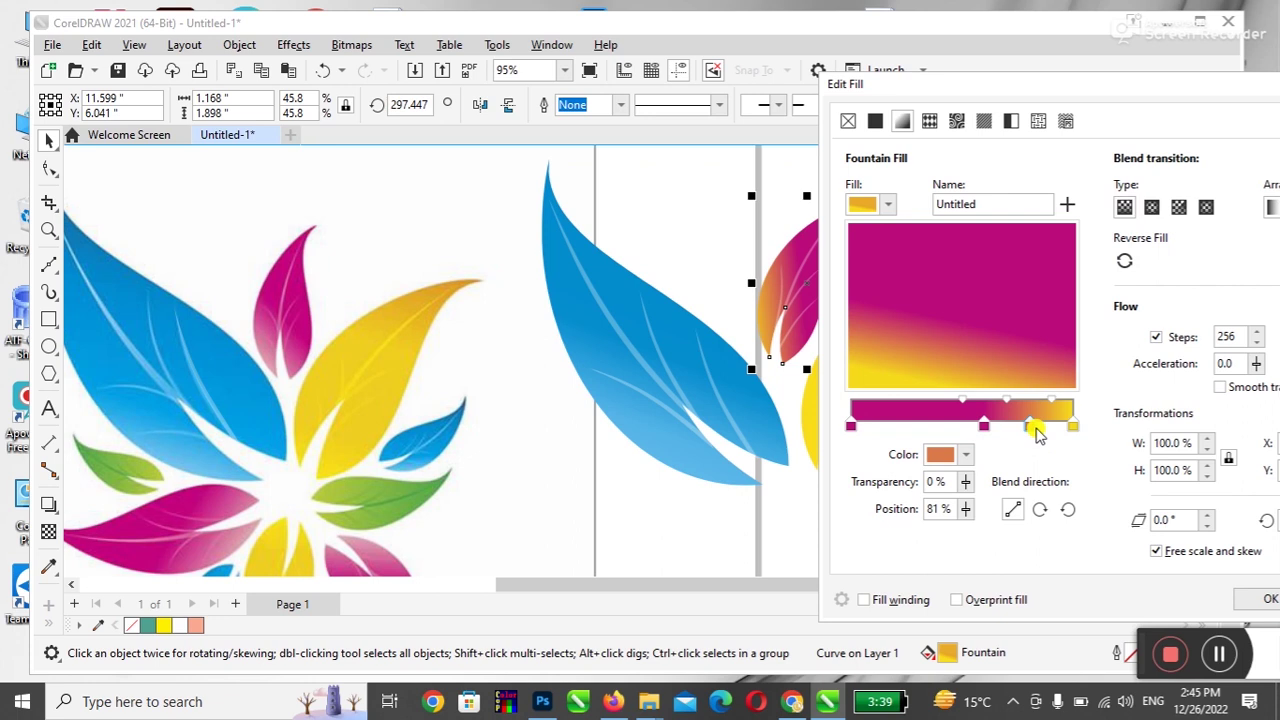
left_click(965, 454)
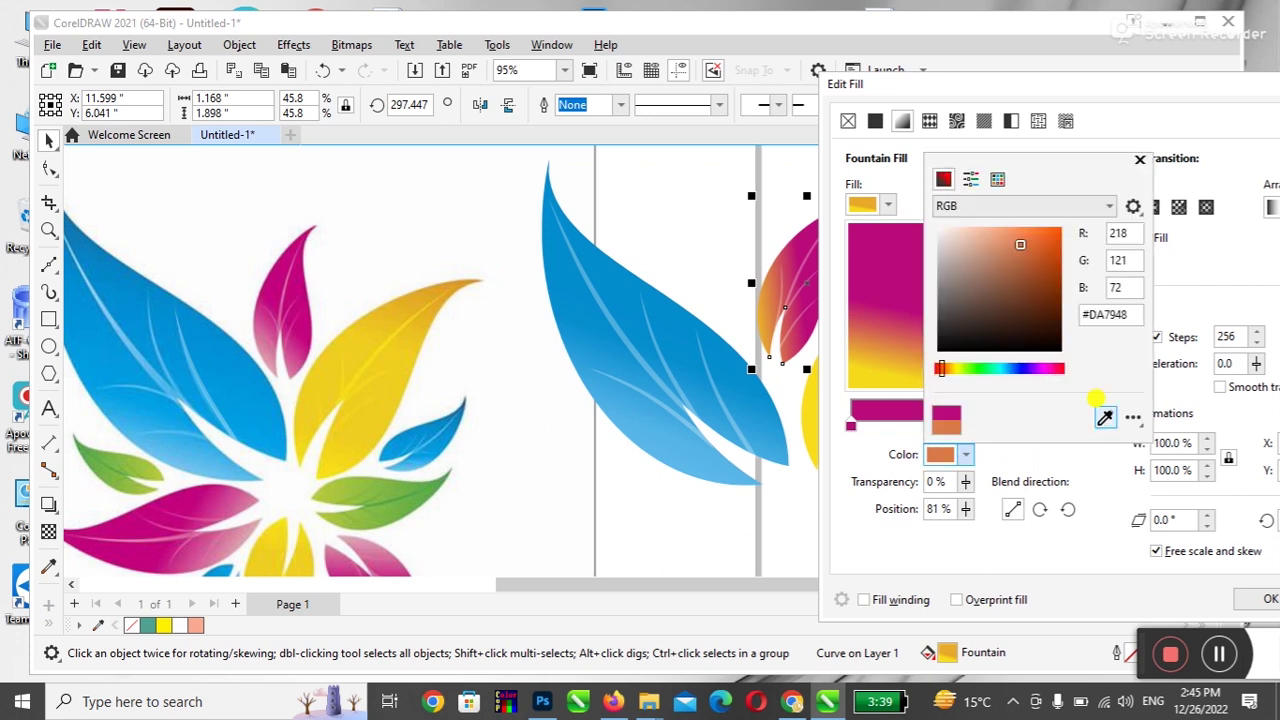
left_click(274, 361)
left_click(863, 448)
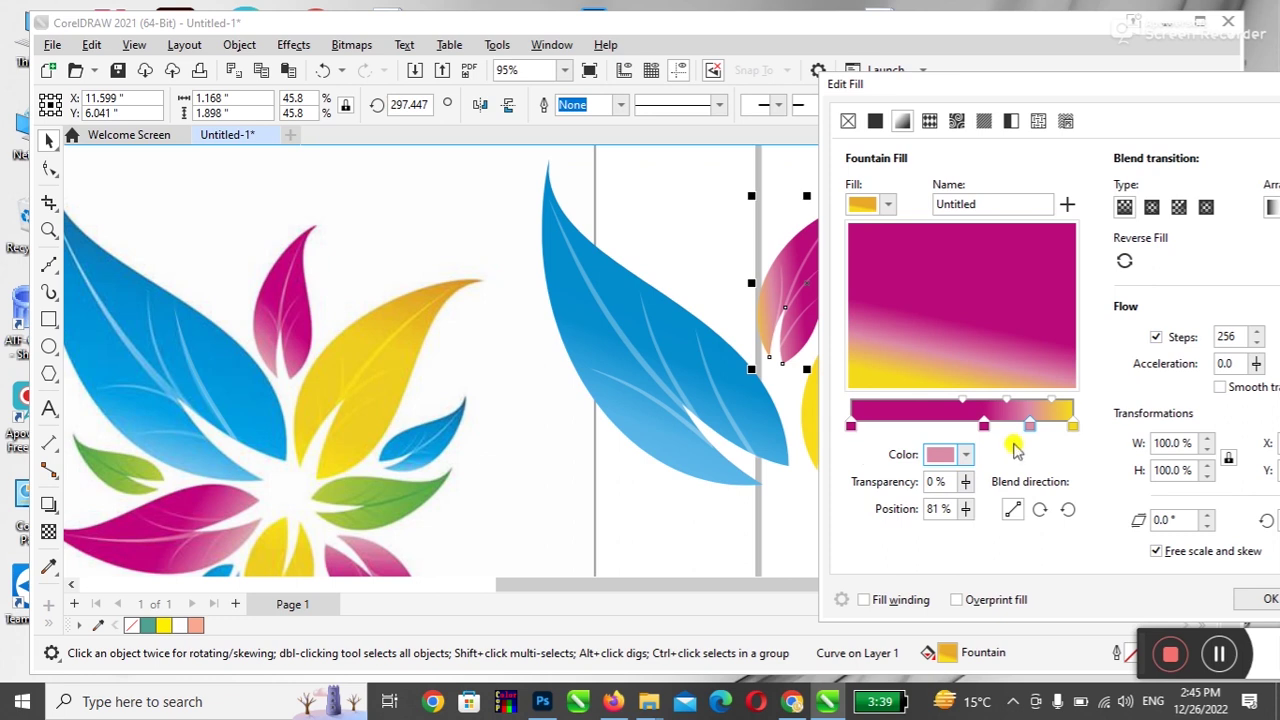
- Set the gradient's end stop to pale pink sampled from the lower part of the logo's top pink leaf and apply the fill
left_click(1073, 428)
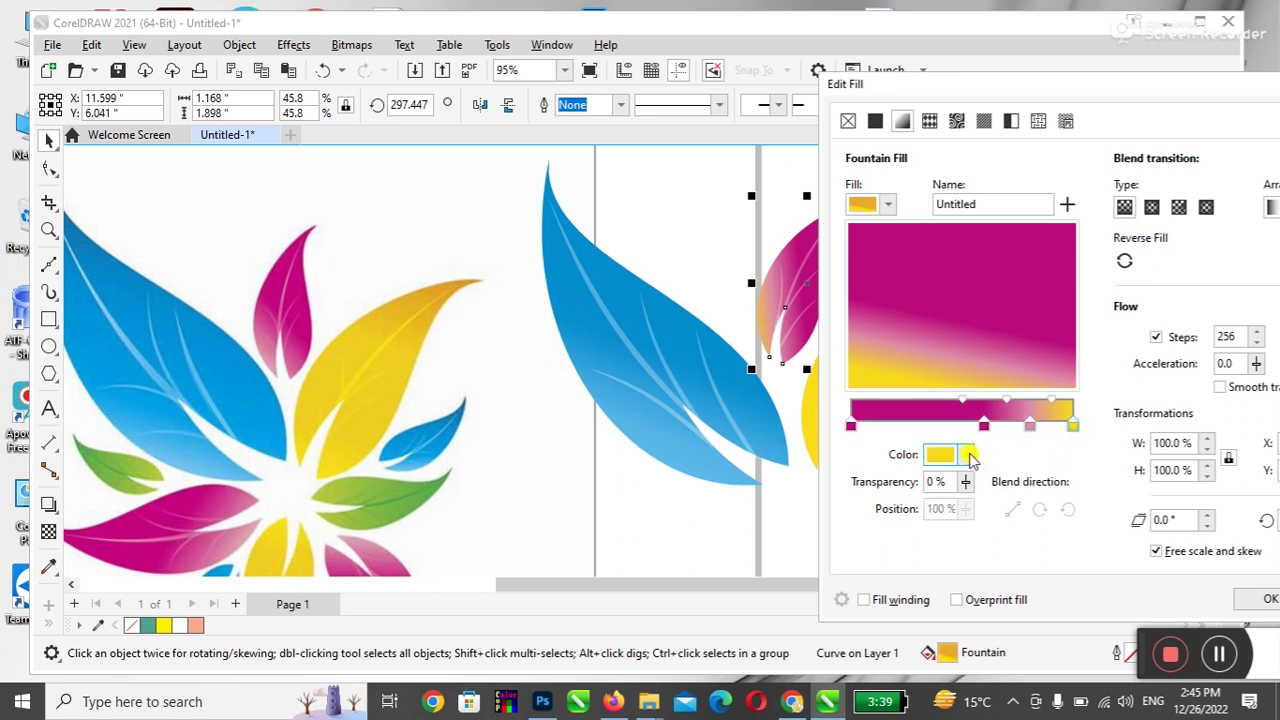
left_click(966, 455)
left_click(1106, 420)
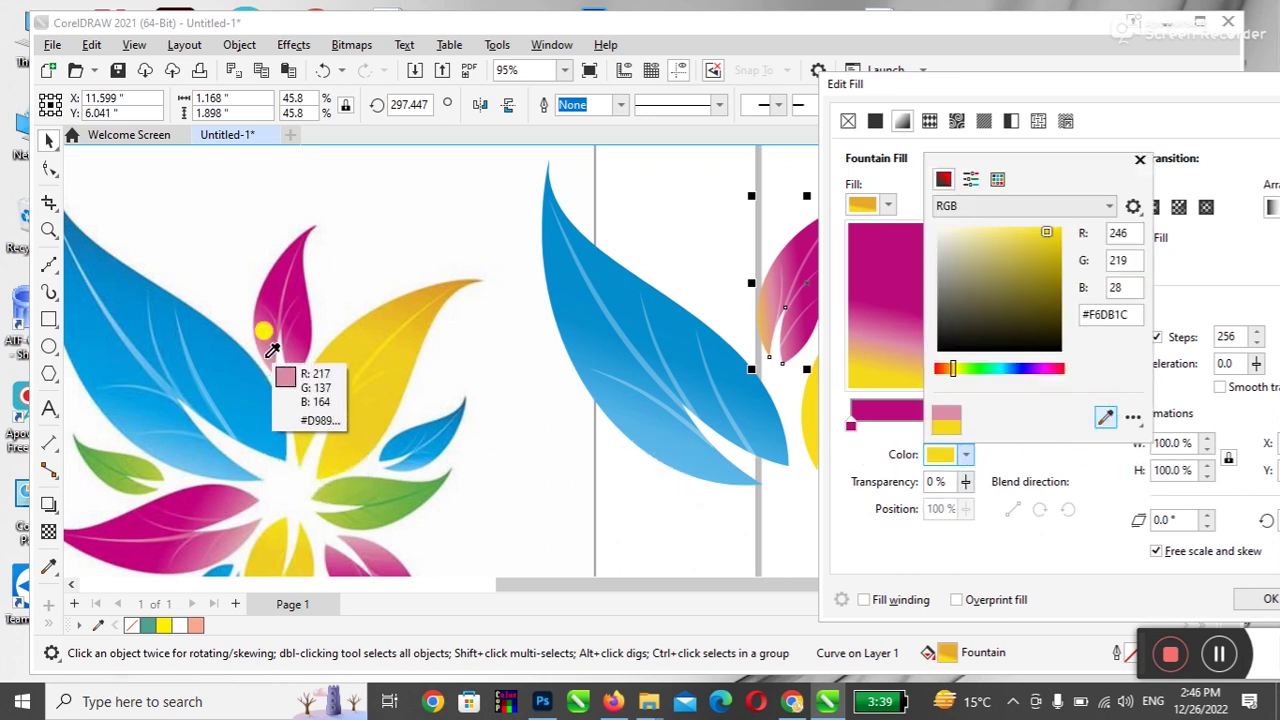
left_click(266, 333)
left_click(873, 455)
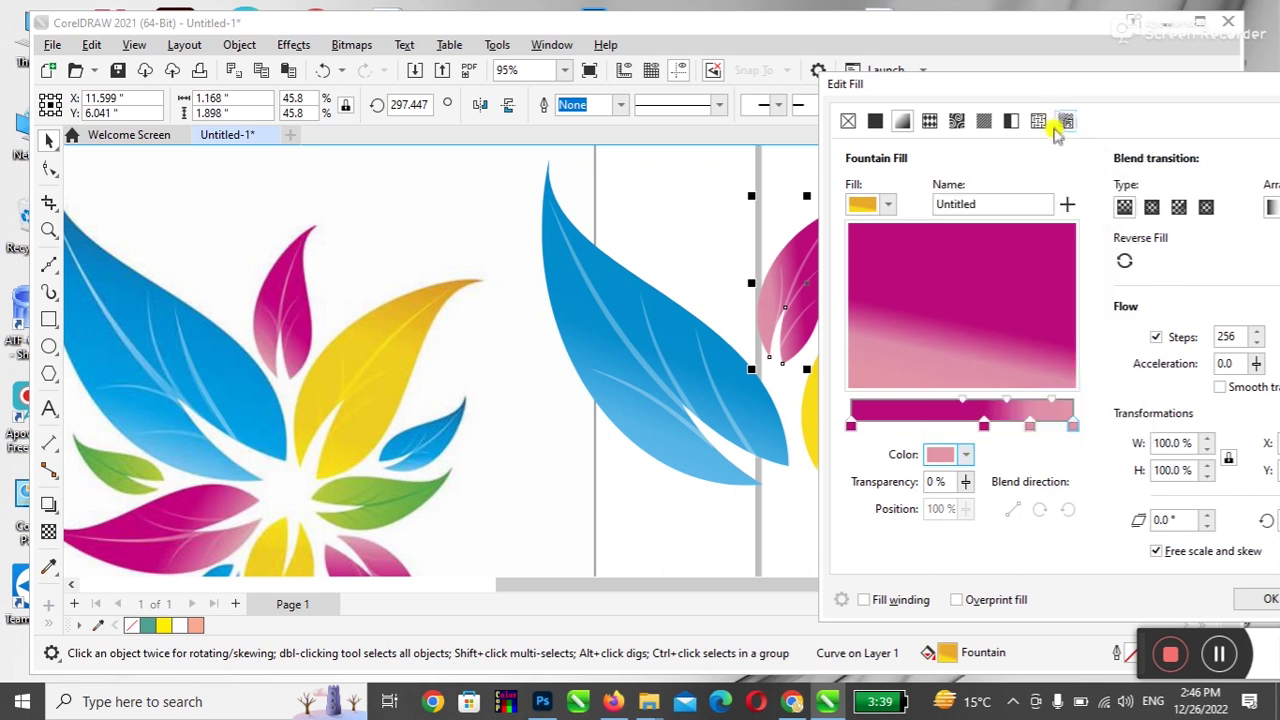
left_click_drag(1063, 88, 716, 130)
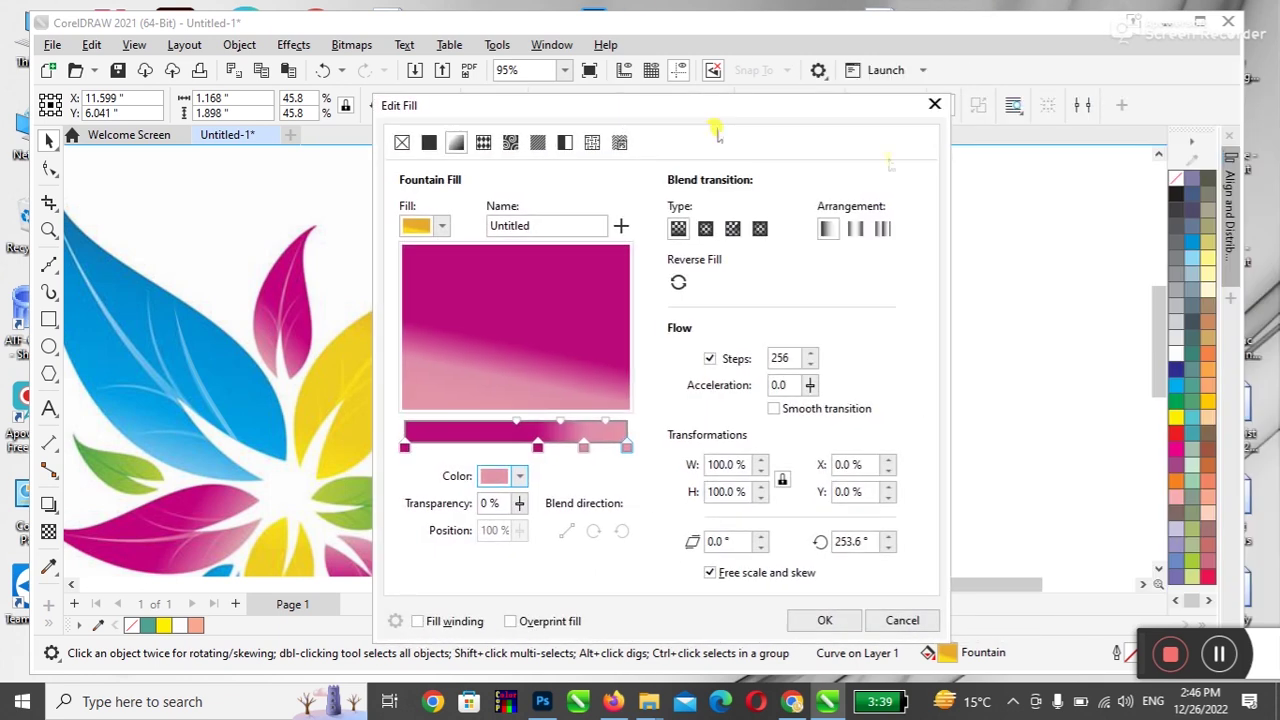
left_click(823, 621)
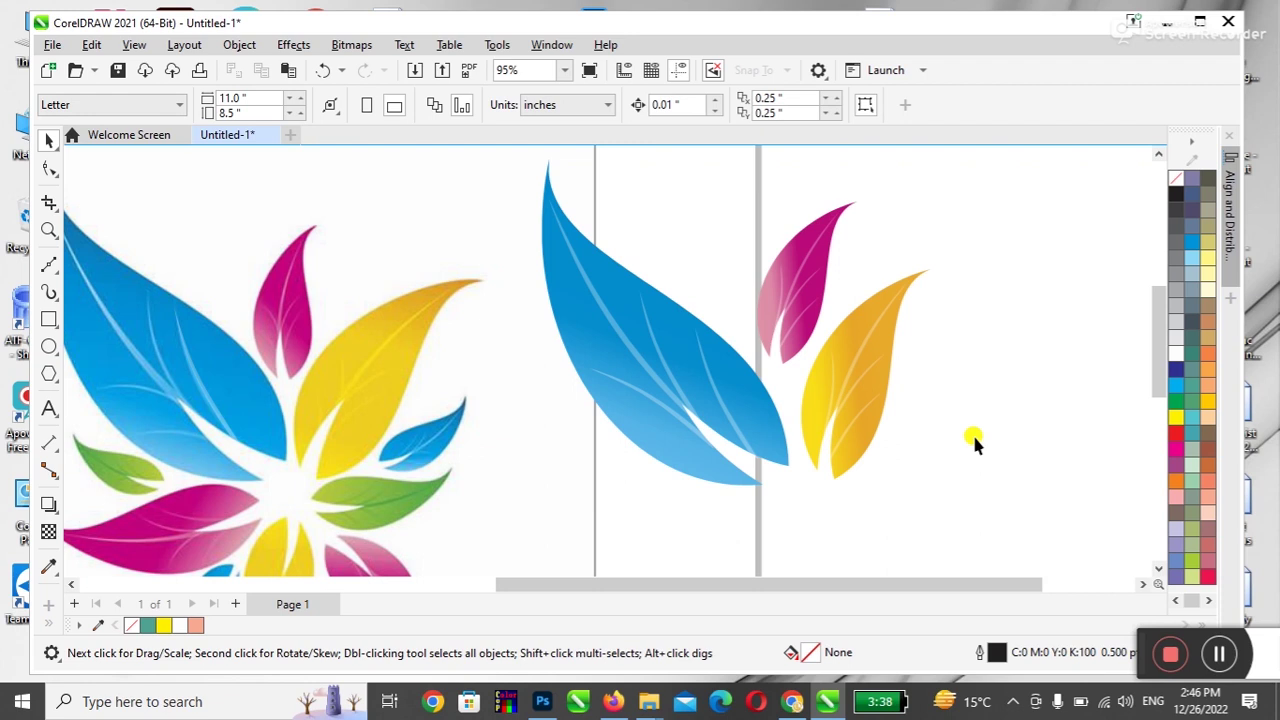
- Shift the inner magenta stop of the pink leaf's fountain fill towards the gradient's start, apply it and deselect the leaf
left_click(833, 213)
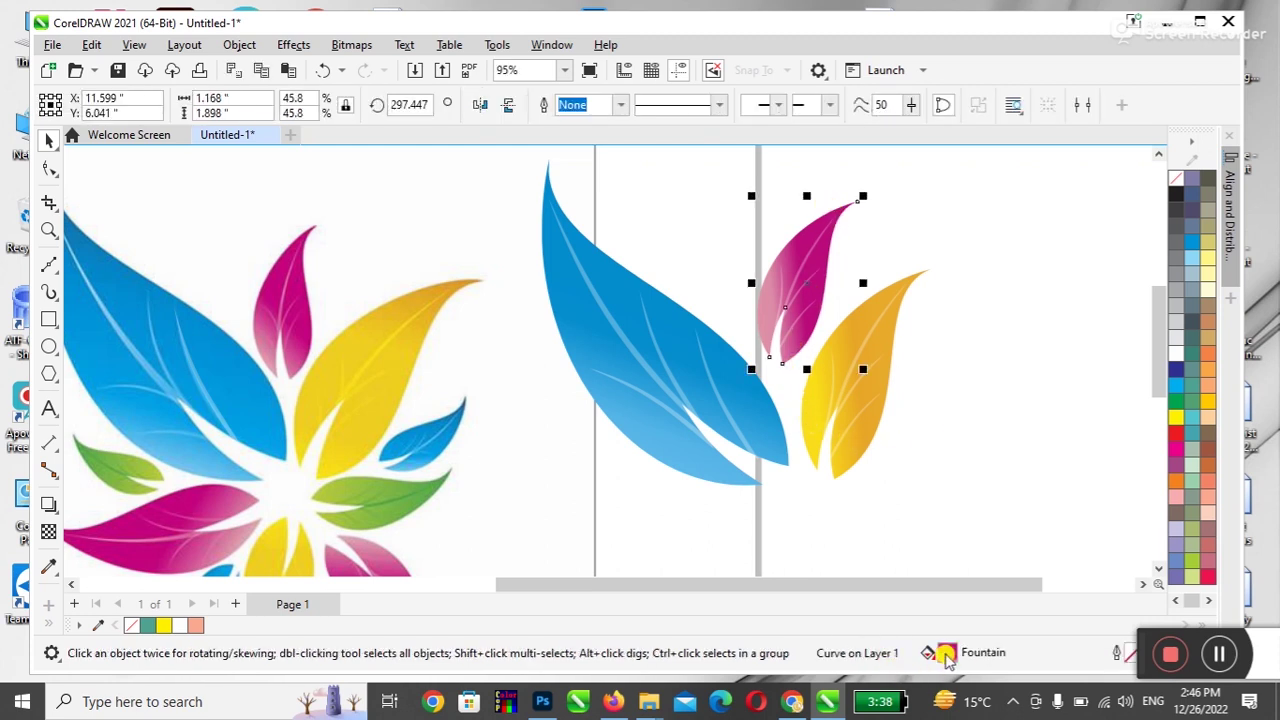
double_click(945, 653)
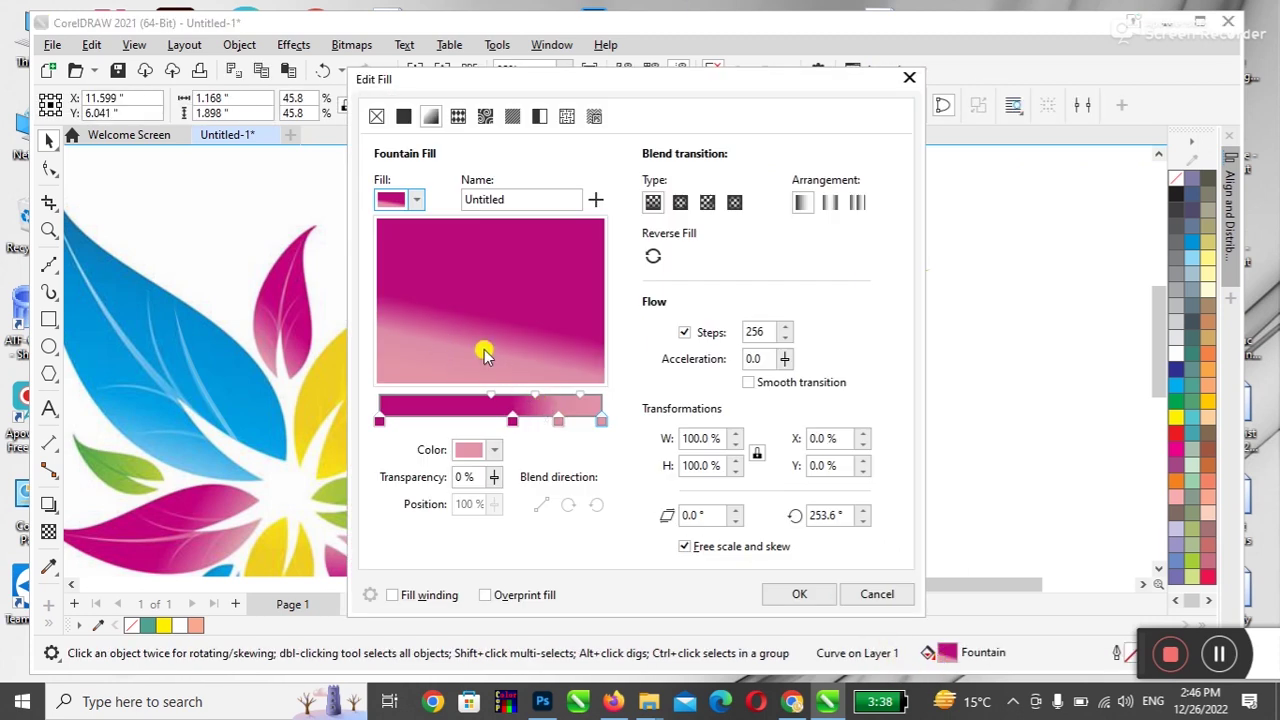
left_click_drag(585, 82, 924, 100)
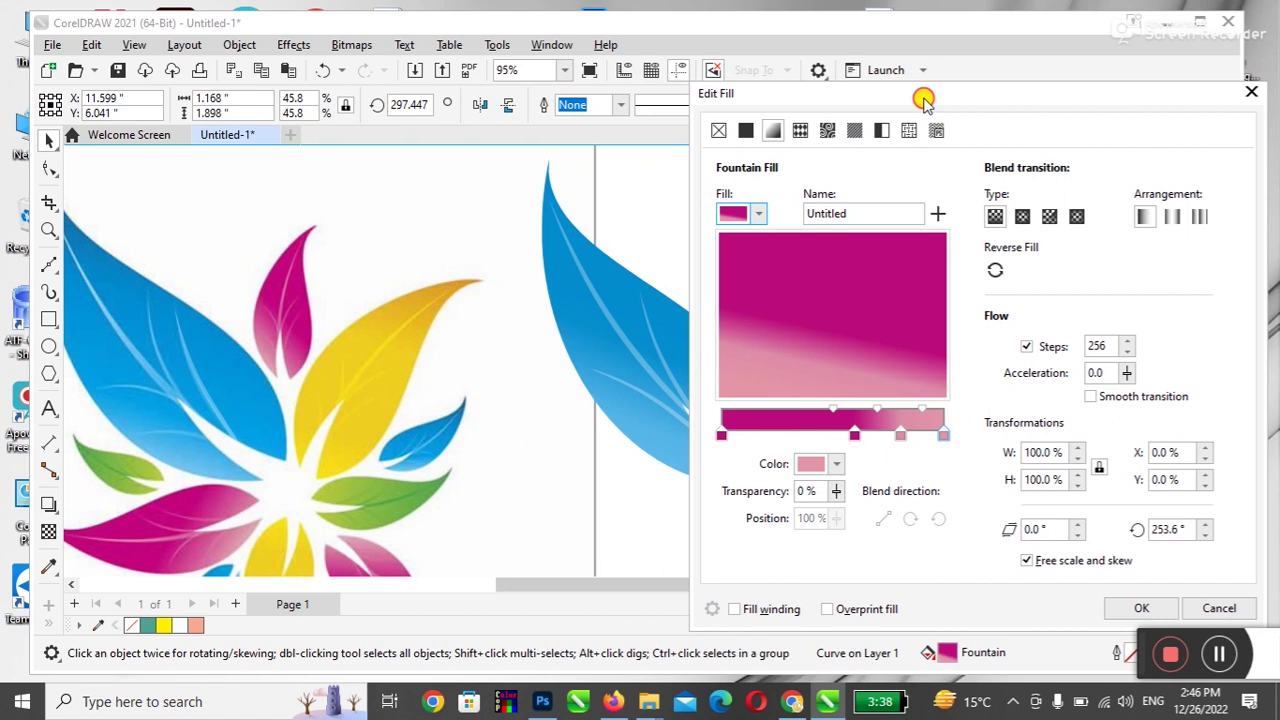
left_click_drag(924, 100, 978, 104)
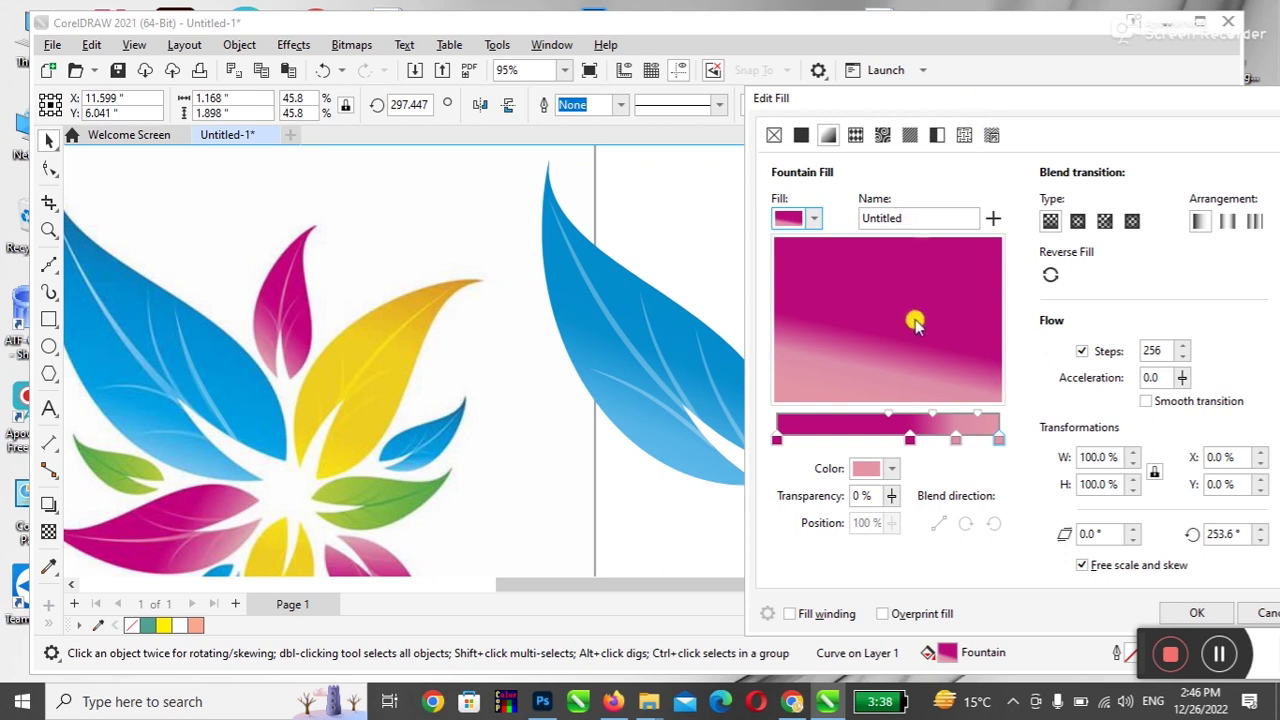
left_click_drag(908, 439, 861, 445)
left_click(1197, 613)
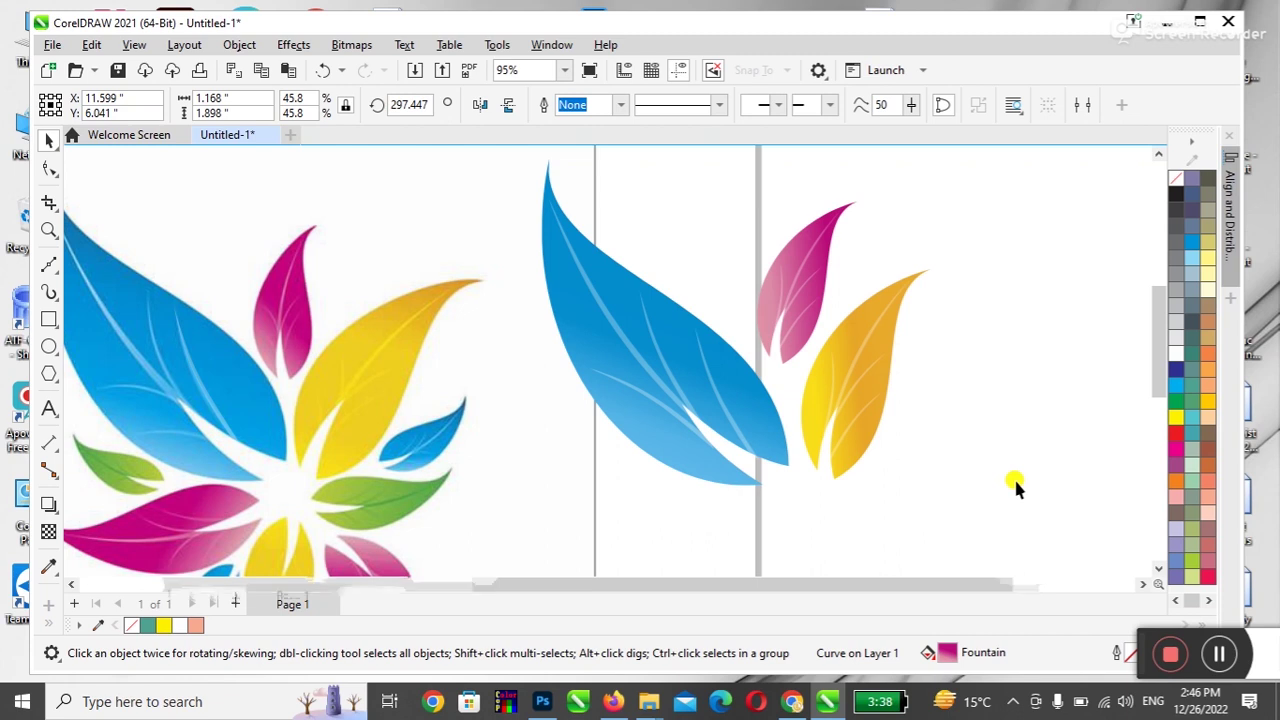
scroll(1013, 476, "down", 2)
left_click(986, 474)
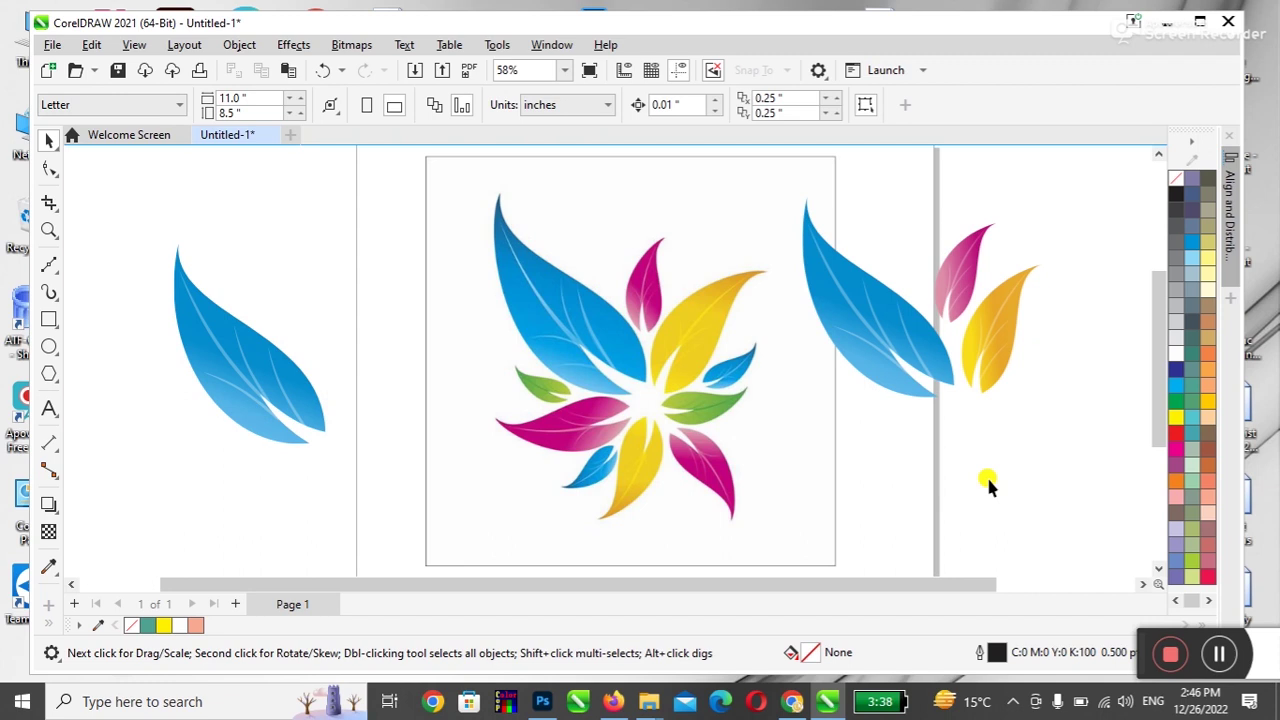
left_click(966, 462)
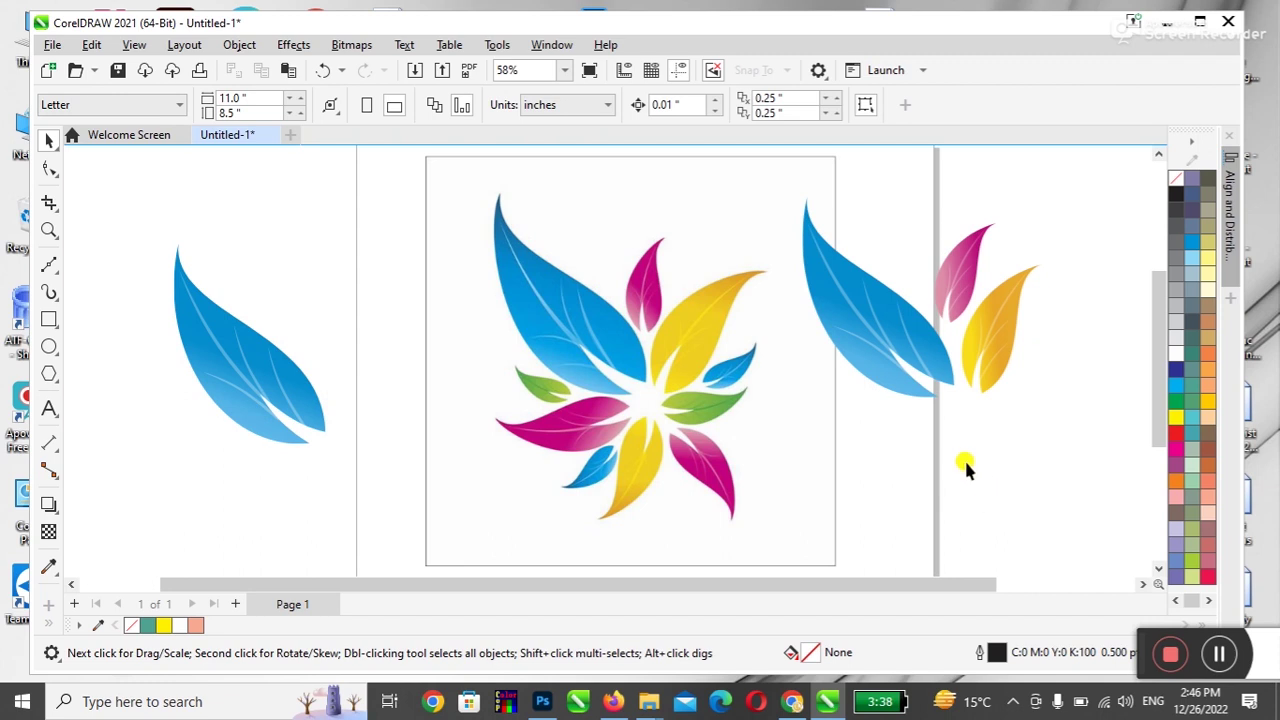